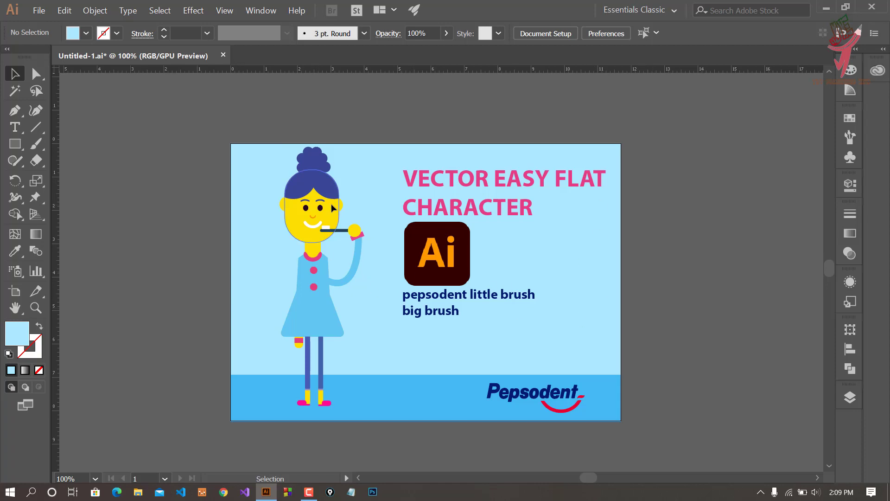
Step: Inspect the finished toothbrushing girl and her background rectangle, then bring up the File menu
click(333, 207)
alt+scroll(333, 208, down, 1)
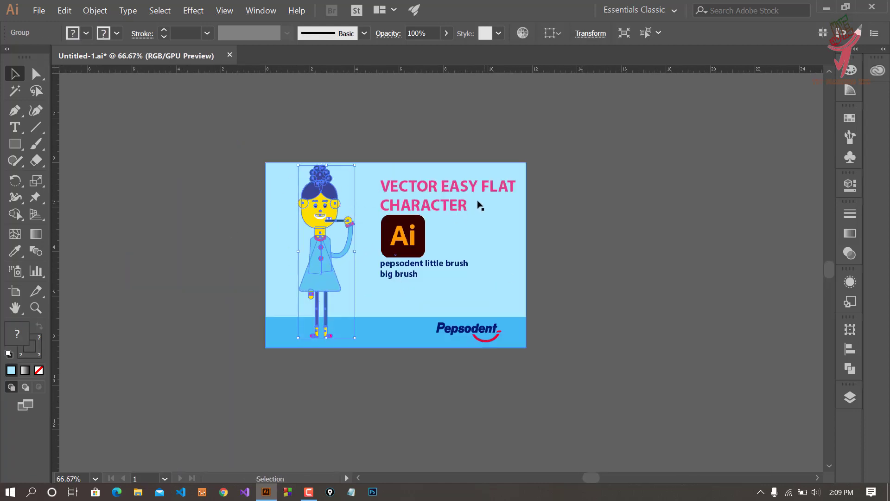
click(523, 243)
scroll(369, 233, up, 2)
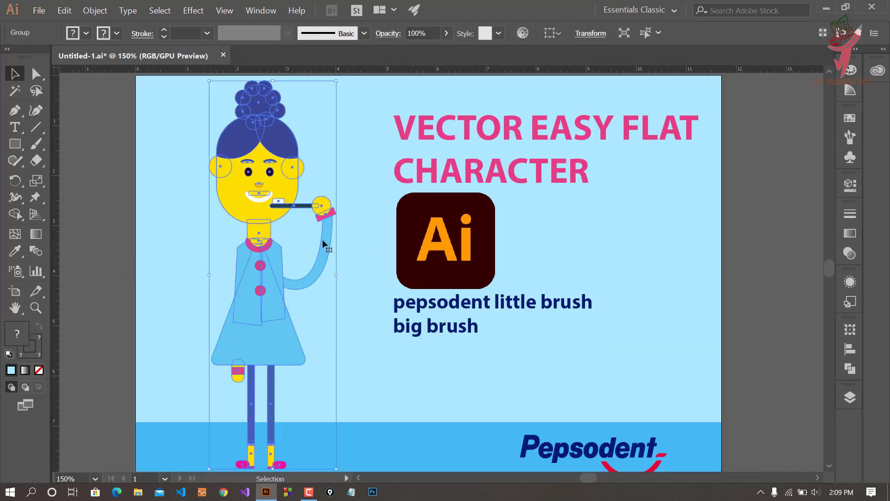
alt+scroll(288, 224, down, 1)
click(39, 10)
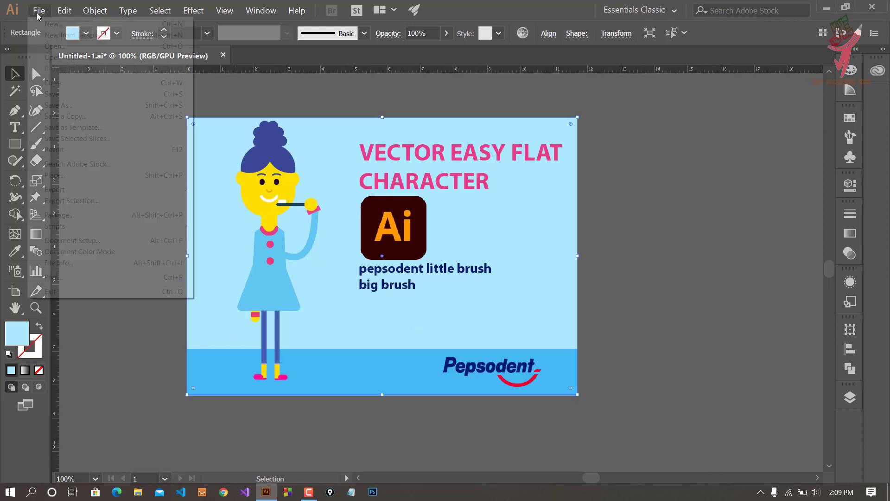
Step: Create a new 11.7 × 8.3 in landscape document
click(52, 24)
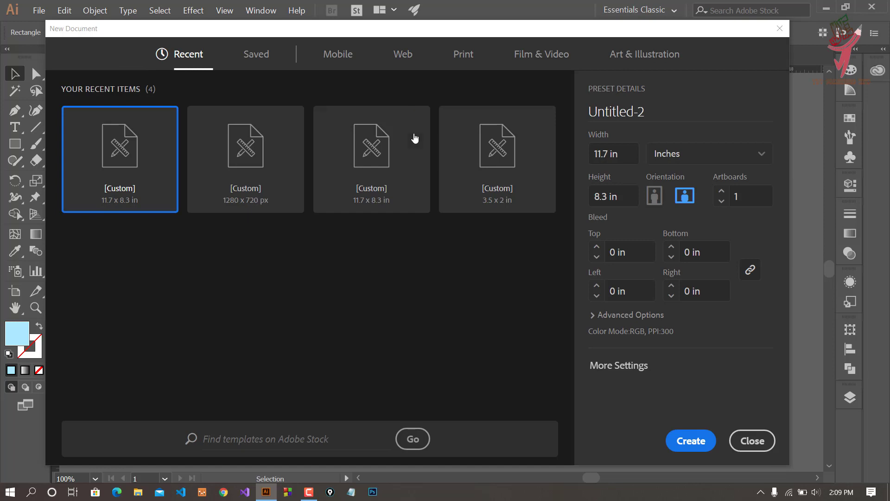
click(619, 197)
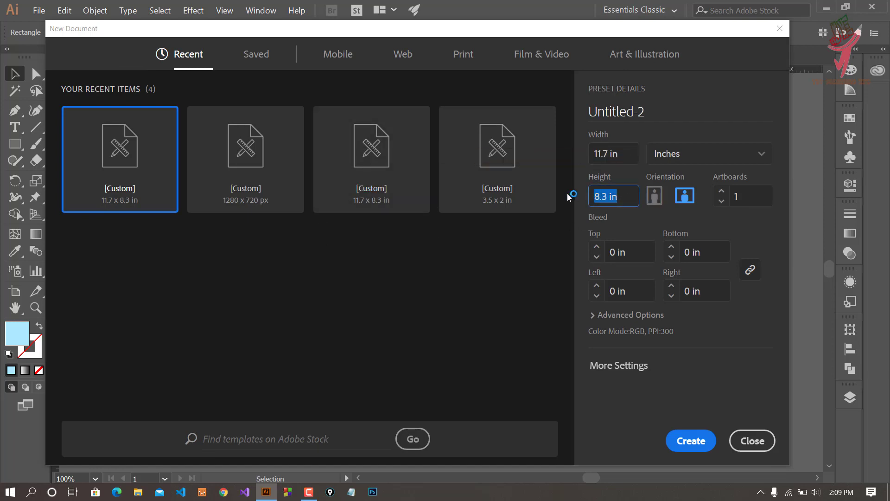
click(689, 441)
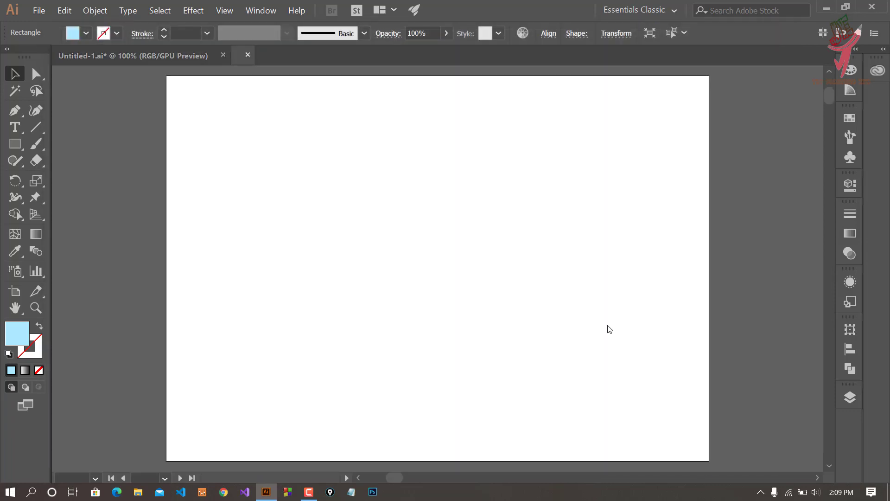
Step: Copy the reference character group into the new document and place it beside the artboard
click(186, 55)
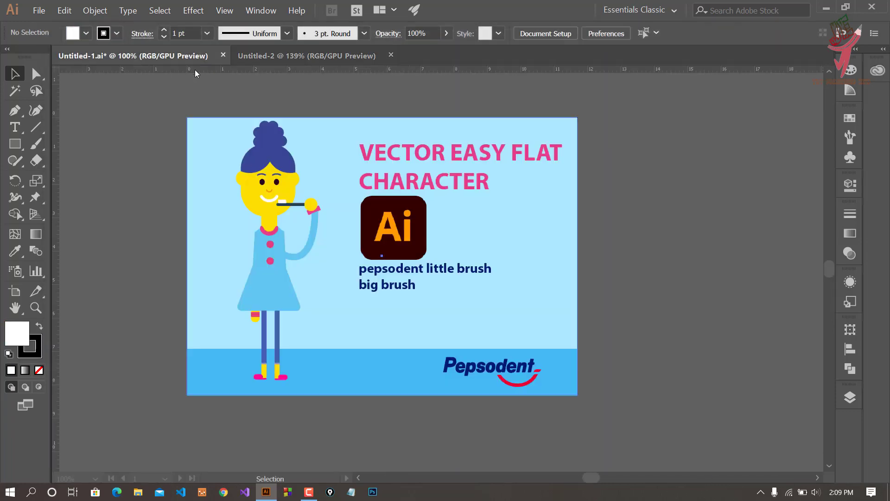
click(276, 211)
drag(282, 212, 224, 150)
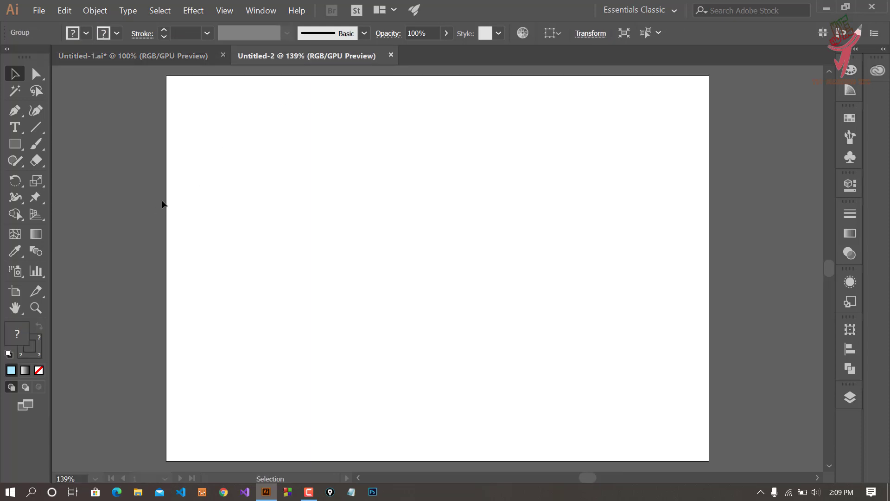
mouse_move(163, 204)
mouse_down()
mouse_move(284, 238)
mouse_move(215, 225)
mouse_up()
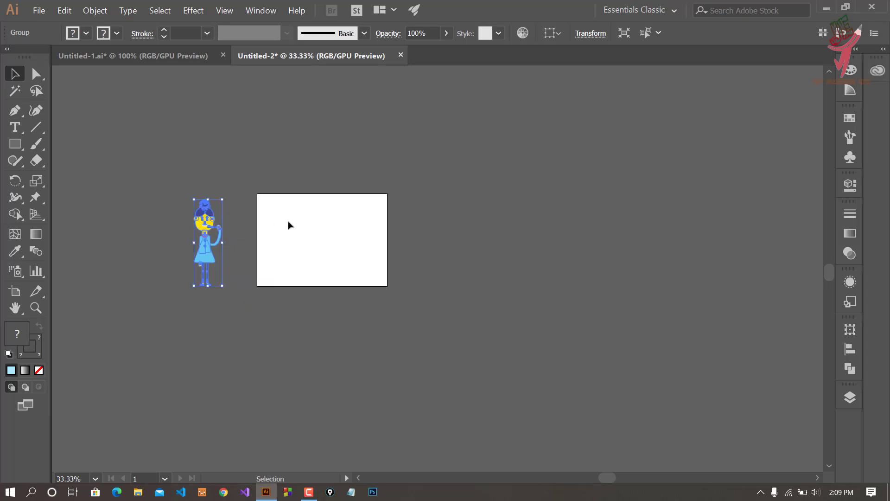
scroll(288, 225, up, 3)
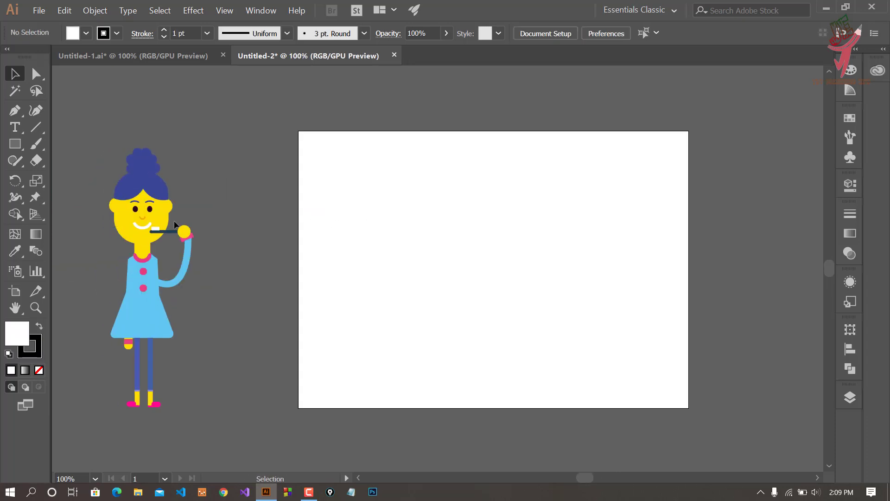
drag(157, 223, 201, 214)
Step: Ungroup the pasted character and pick up the face's yellow fill
right_click(201, 213)
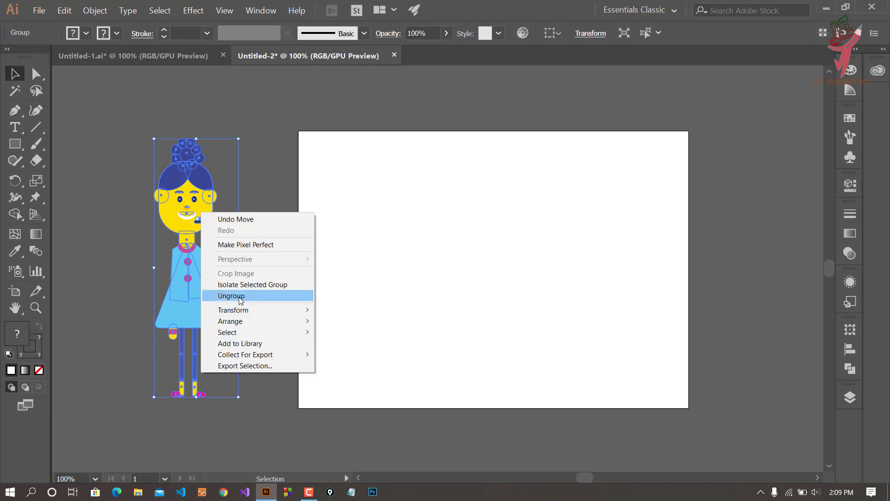
click(231, 295)
click(256, 213)
click(204, 200)
click(248, 145)
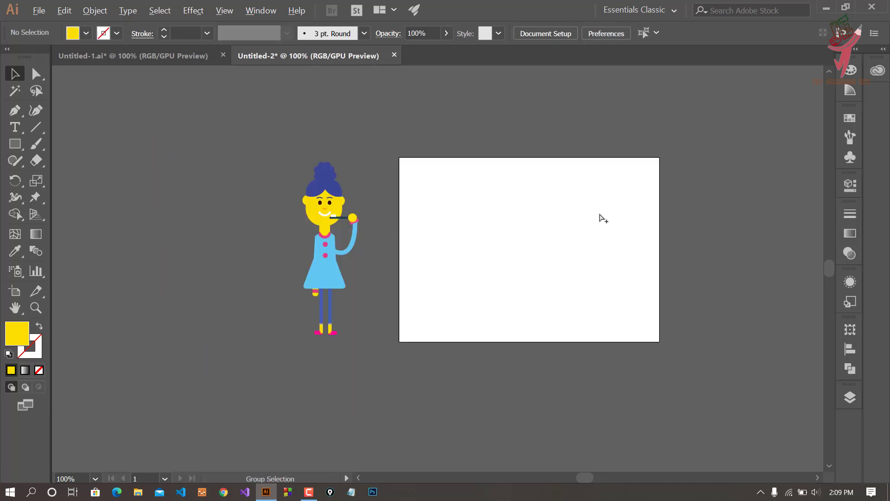
scroll(601, 217, up, 1)
drag(601, 224, 586, 220)
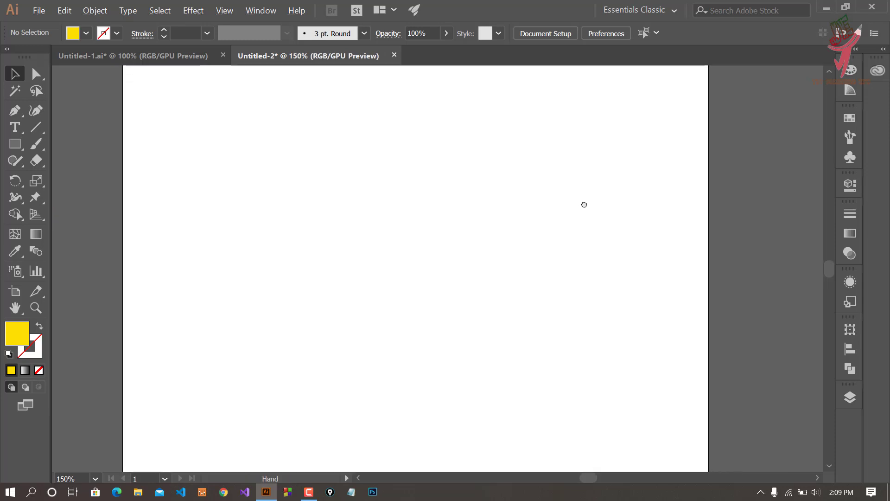
scroll(581, 219, down, 1)
drag(15, 143, 54, 160)
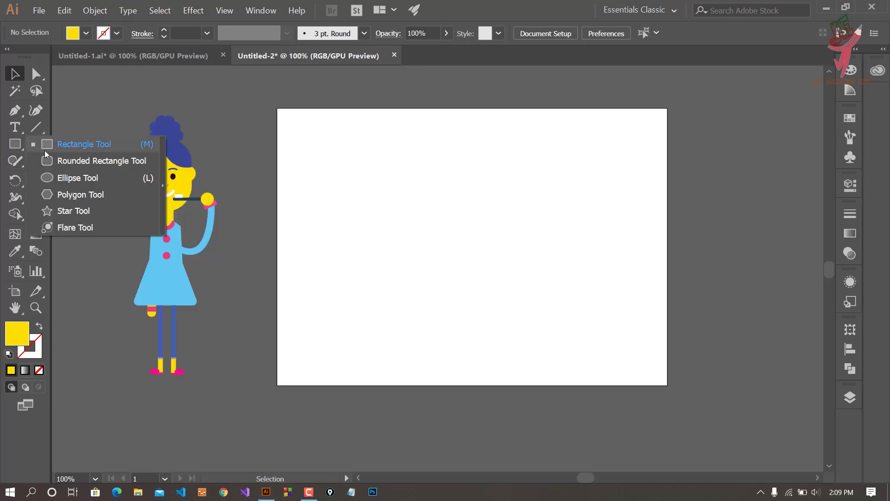
Step: Draw a yellow rounded rectangle near the artboard top with 0.4583 in corner radius
scroll(432, 204, up, 2)
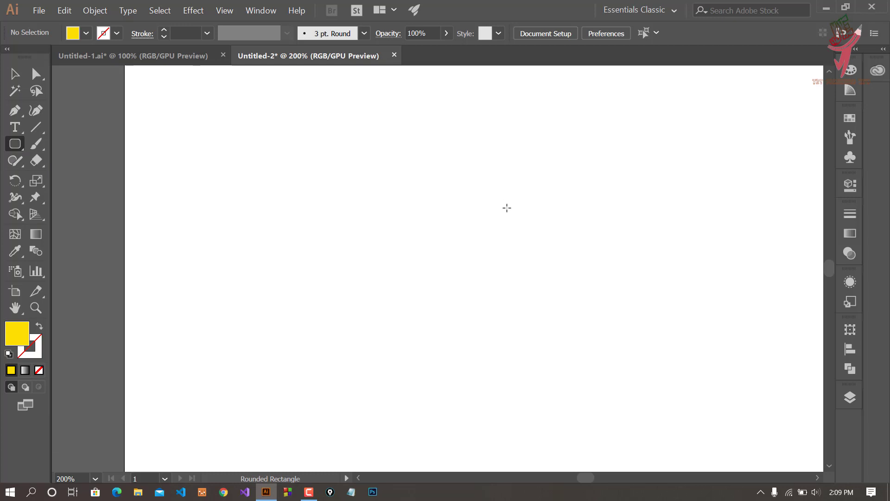
scroll(485, 255, down, 1)
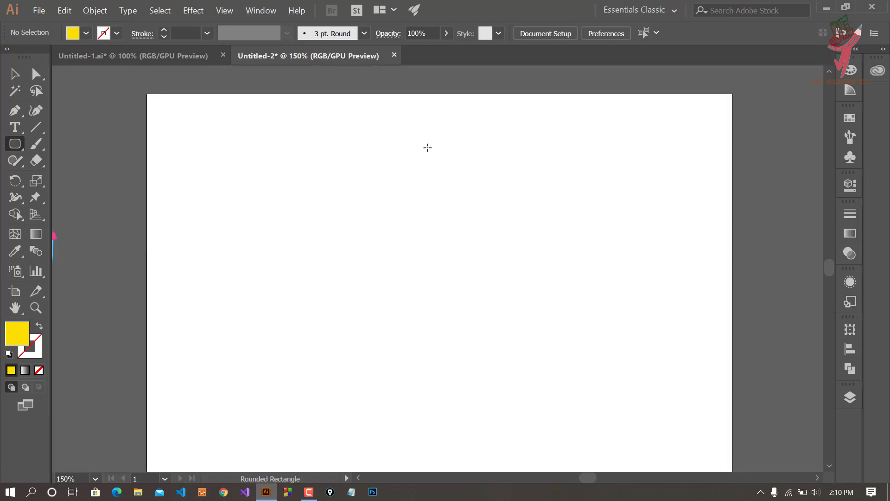
drag(423, 145, 466, 209)
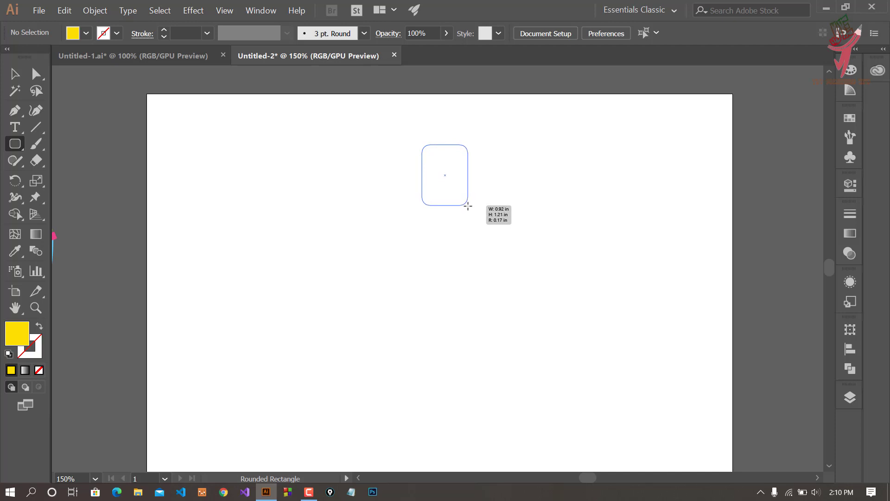
drag(466, 209, 468, 206)
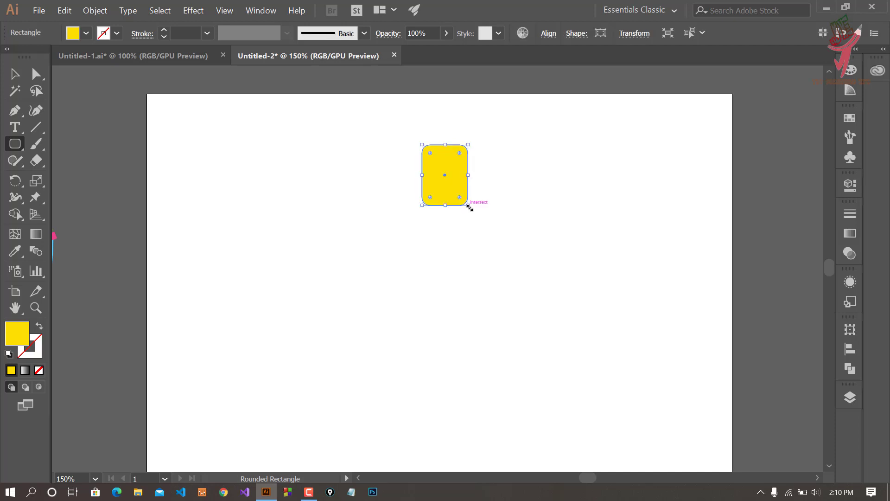
click(850, 184)
click(819, 177)
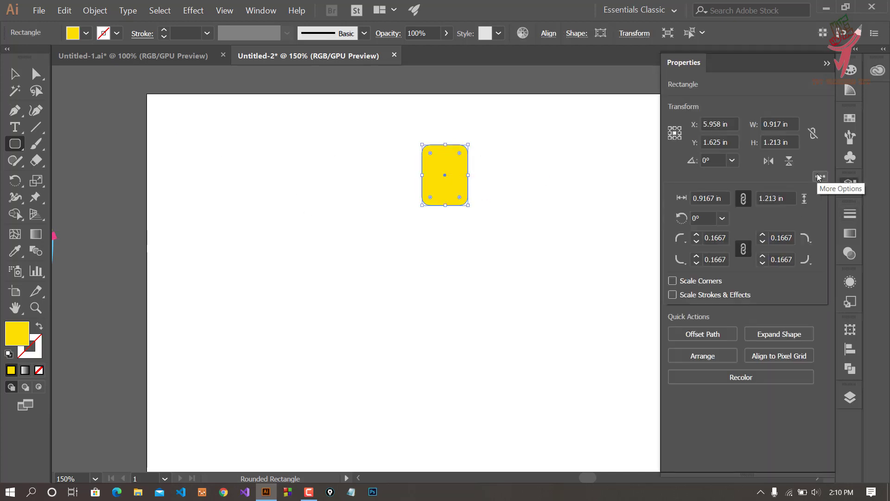
click(698, 233)
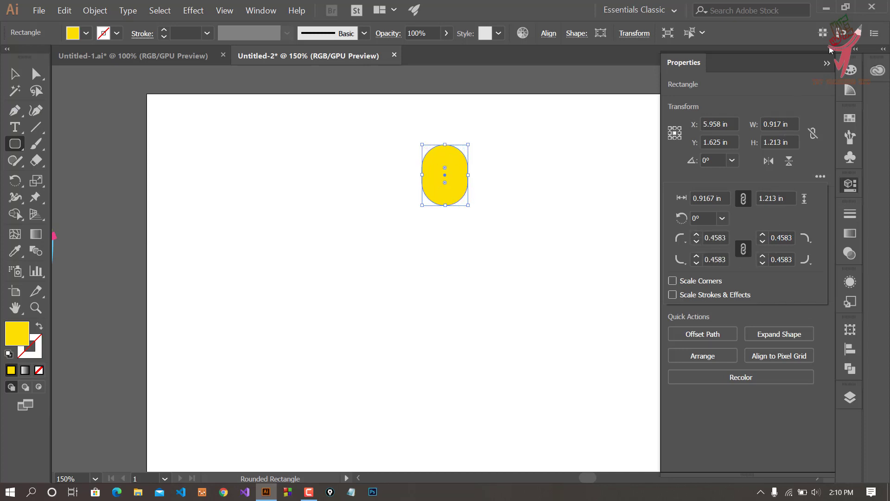
click(828, 67)
click(15, 72)
click(230, 159)
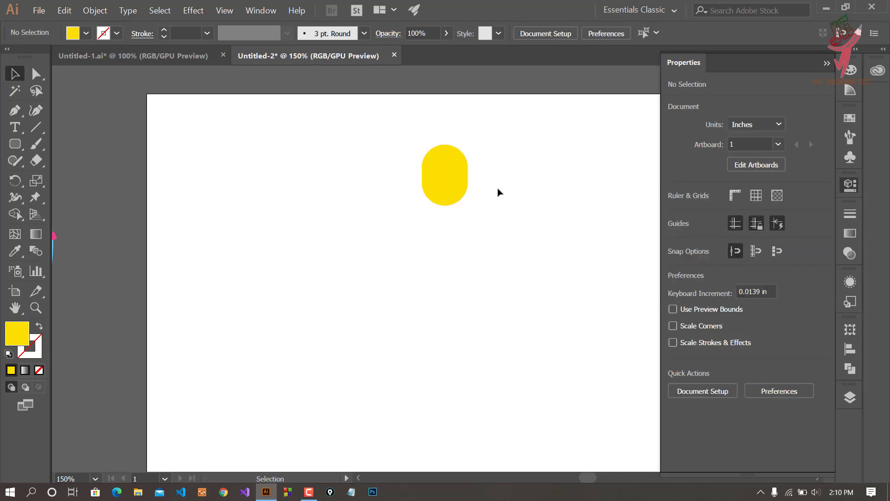
Step: Enlarge the yellow face shape to about 1.167 × 1.544 in
scroll(499, 193, up, 1)
drag(522, 175, 470, 219)
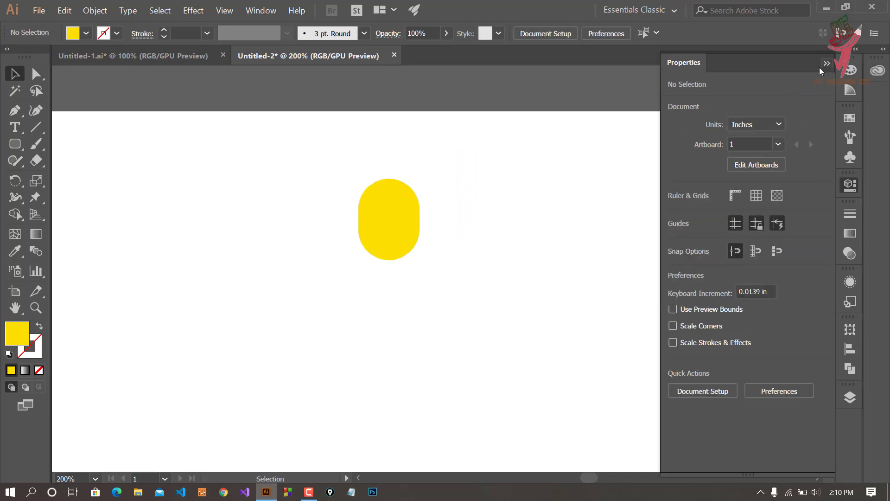
click(825, 65)
key(ctrl+1)
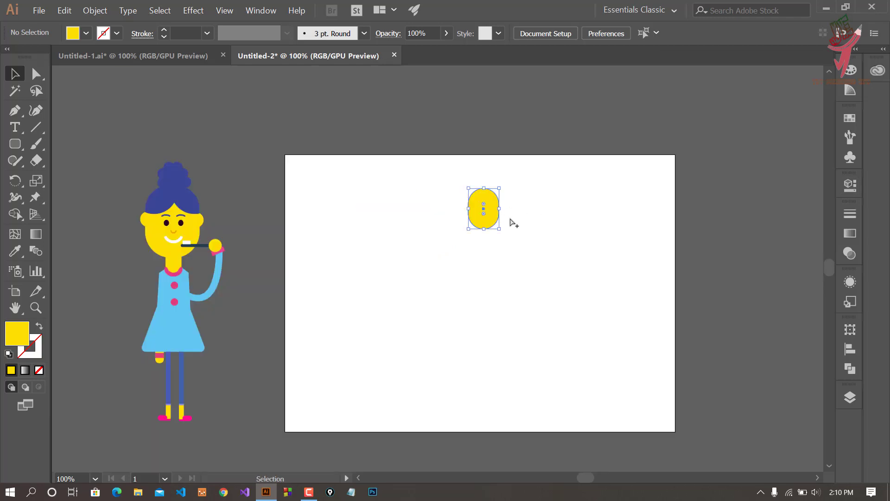
scroll(511, 222, up, 2)
mouse_move(487, 236)
mouse_down()
mouse_move(504, 259)
mouse_move(496, 251)
mouse_up()
click(547, 236)
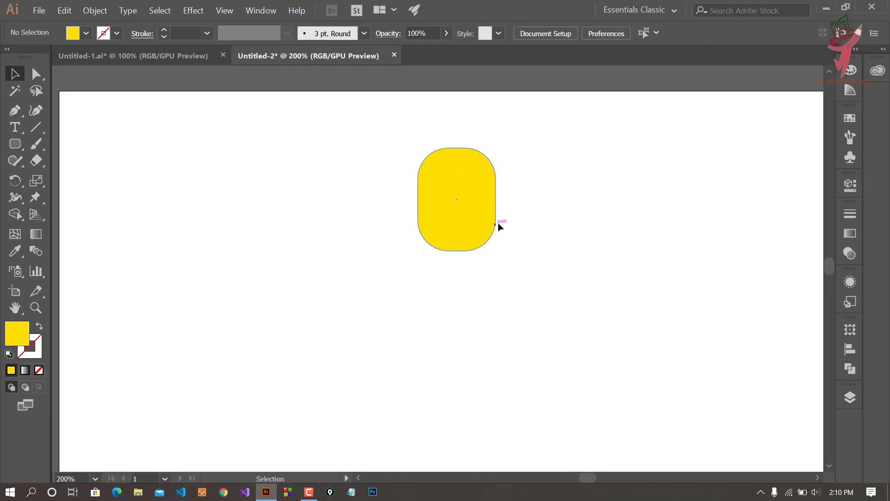
scroll(499, 226, down, 1)
Step: Raise the face's corner radii to 0.5833 in for a full pill shape
click(490, 234)
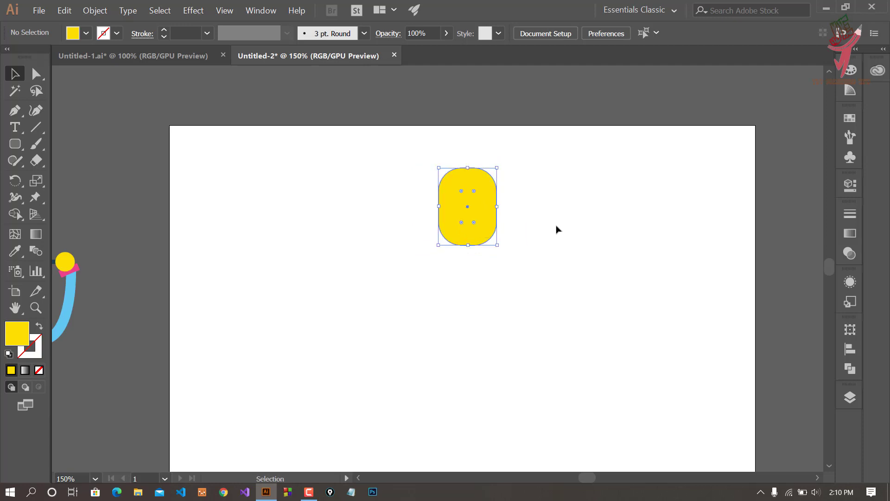
click(849, 186)
click(822, 178)
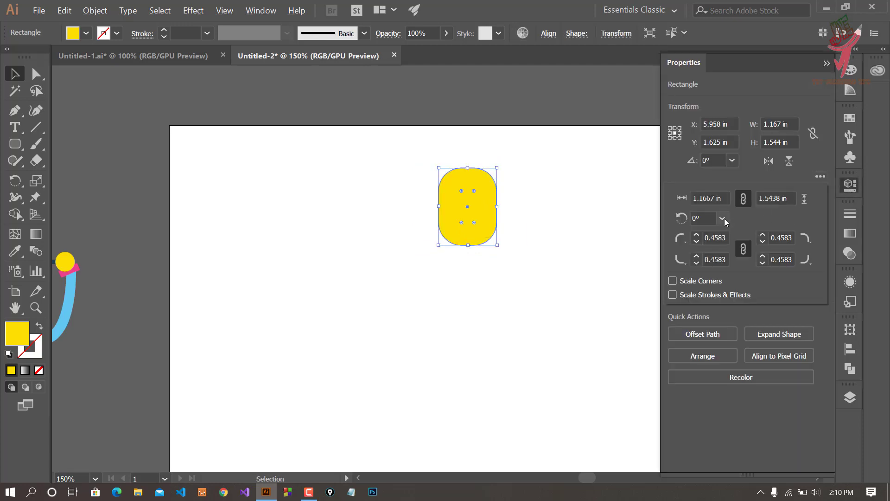
click(696, 235)
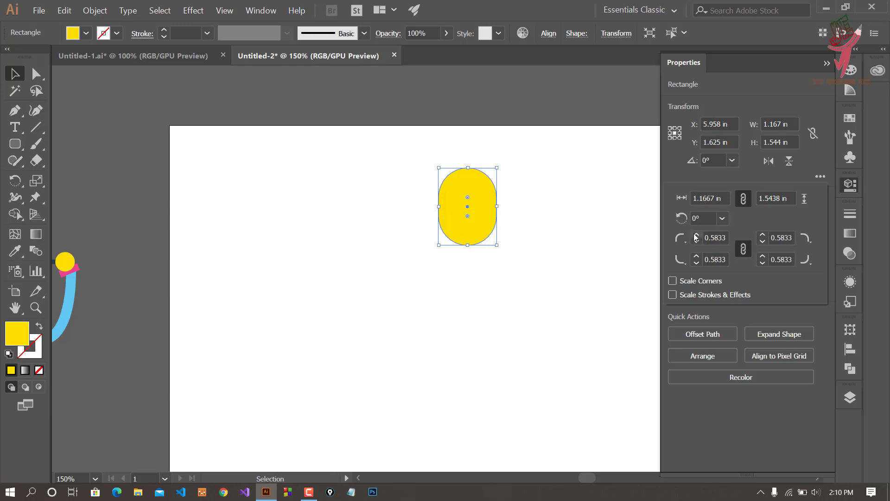
click(827, 64)
click(500, 222)
scroll(494, 222, up, 1)
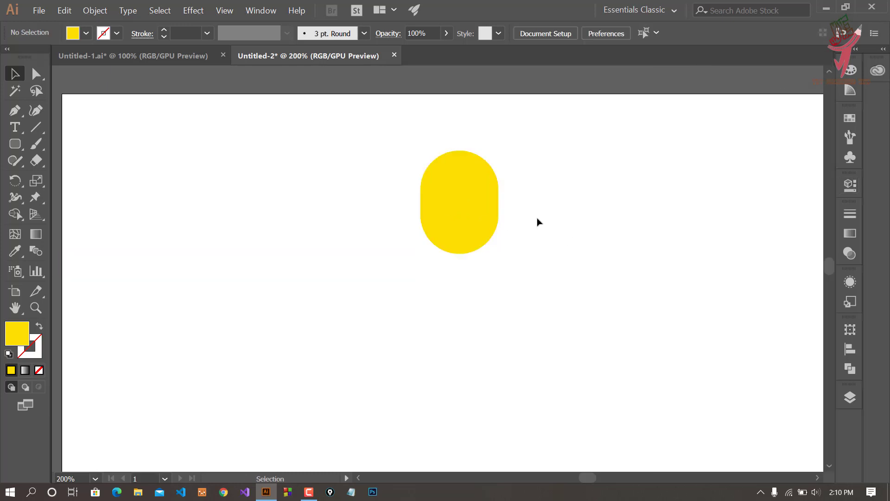
scroll(540, 227, up, 2)
scroll(535, 257, down, 2)
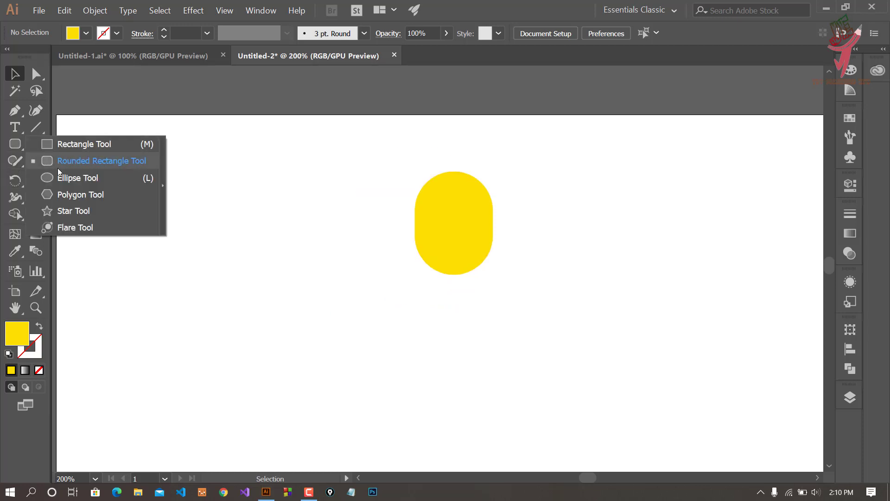
Step: Draw a perfect circle and add a vertical guide through the head's centre
drag(15, 144, 59, 177)
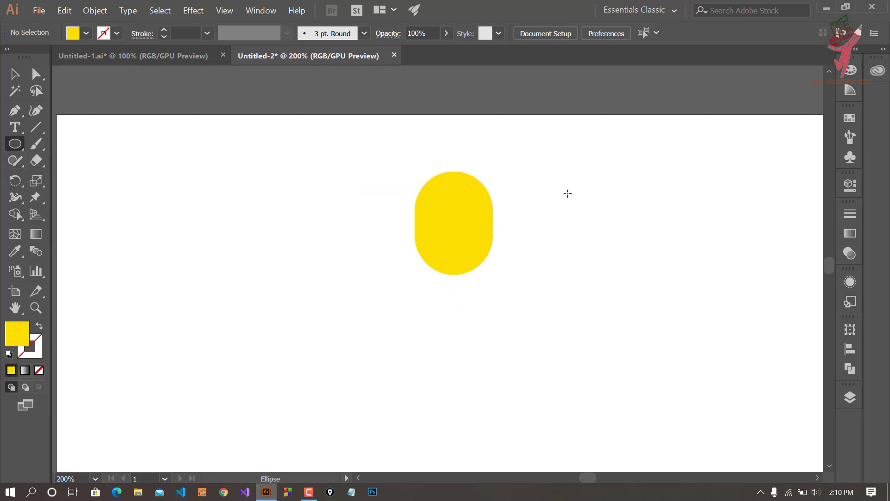
drag(567, 193, 646, 283)
click(13, 72)
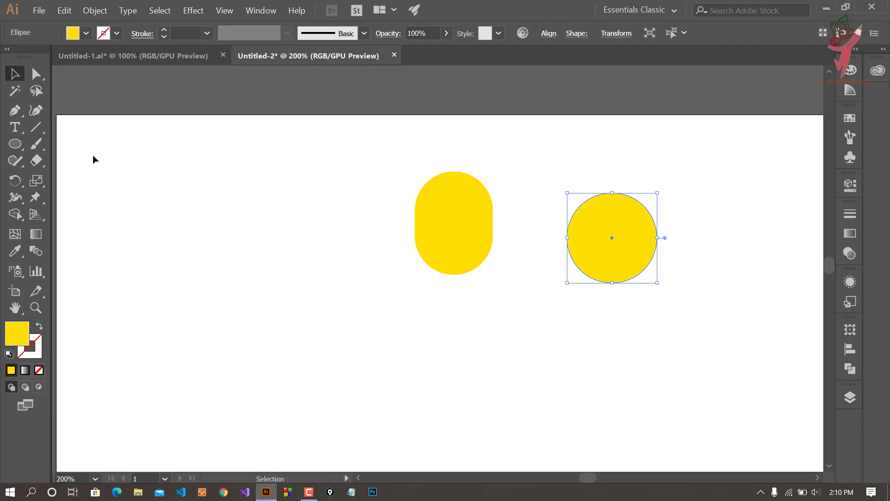
key(ctrl+r)
drag(56, 197, 455, 226)
click(575, 240)
scroll(552, 227, down, 3)
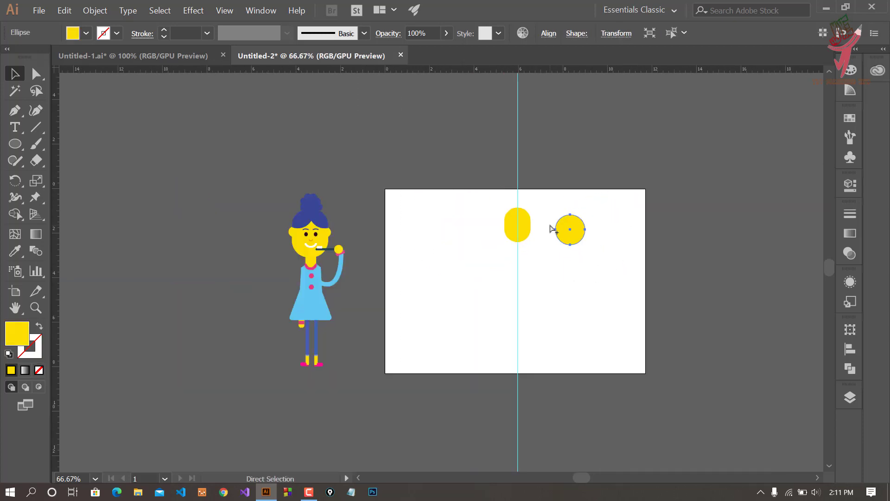
Step: Fill the circle with the reference hair blue and set it on the head top against the guide
click(18, 251)
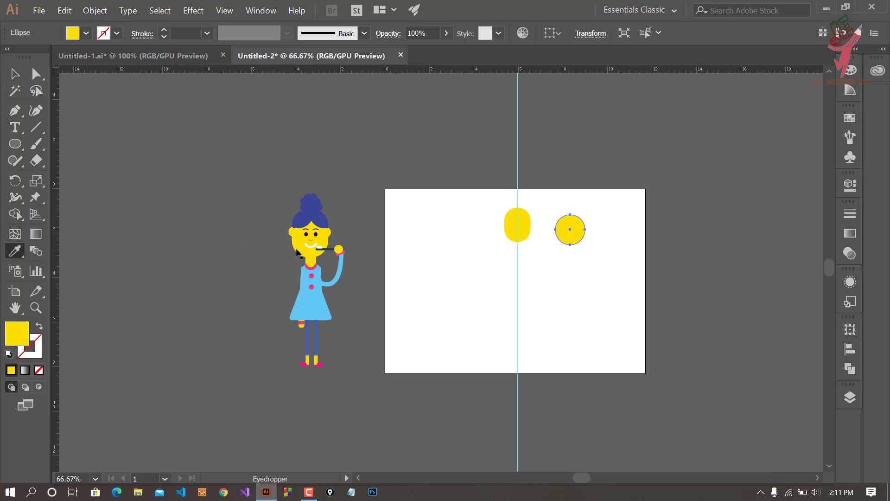
scroll(296, 249, up, 2)
click(332, 173)
click(15, 74)
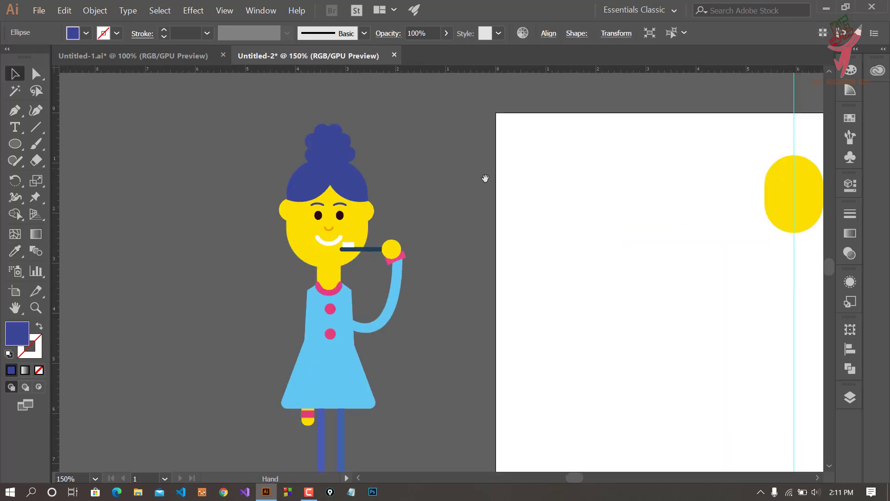
scroll(483, 179, right, 5)
drag(603, 243, 517, 199)
scroll(526, 232, up, 3)
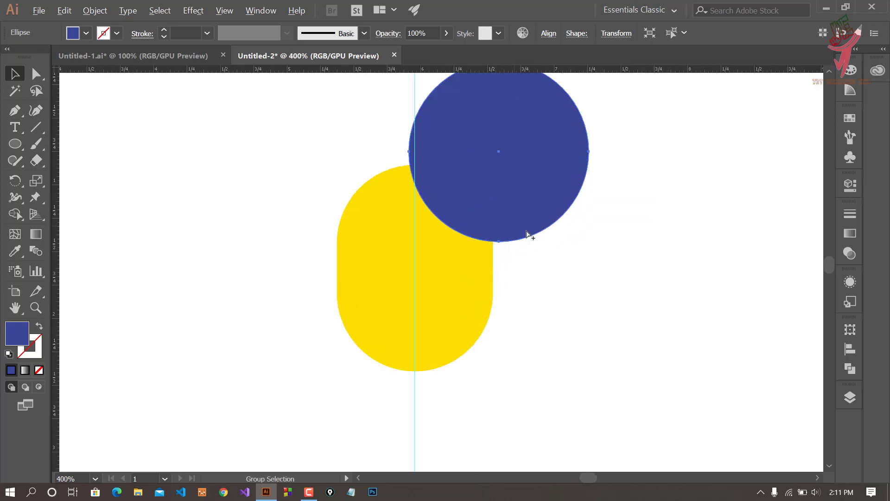
scroll(550, 252, up, 1)
scroll(563, 257, up, 1)
scroll(521, 270, down, 2)
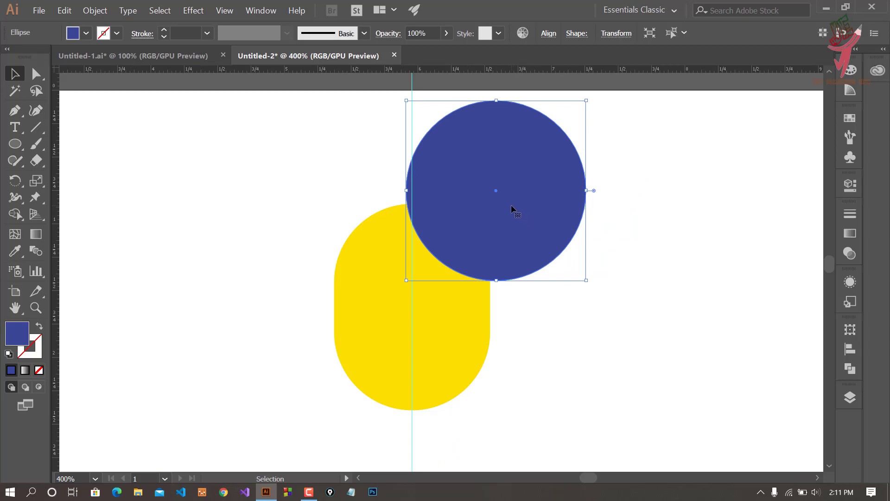
drag(513, 207, 502, 204)
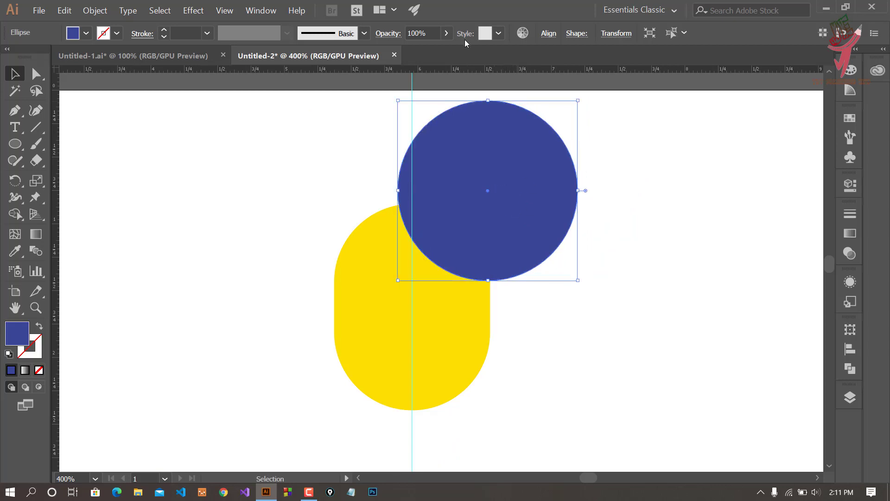
drag(469, 70, 473, 276)
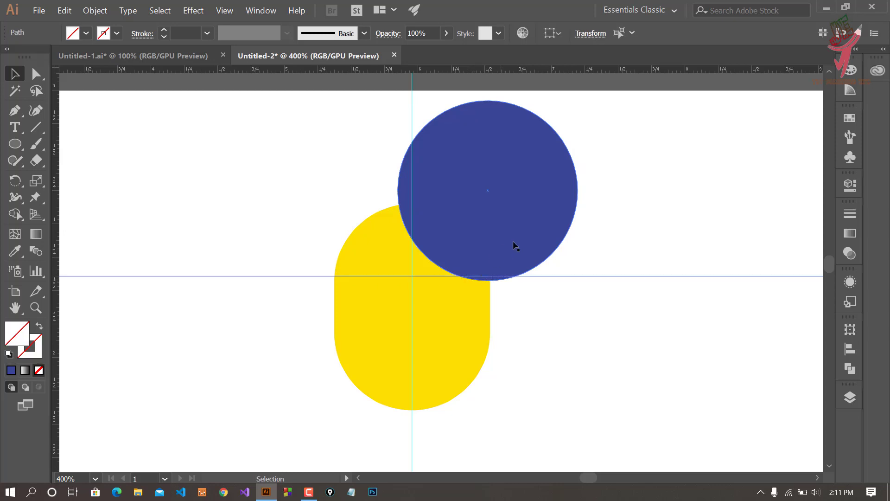
Step: Paste a copy of the blue circle in front and slide it to the head's left side
click(490, 222)
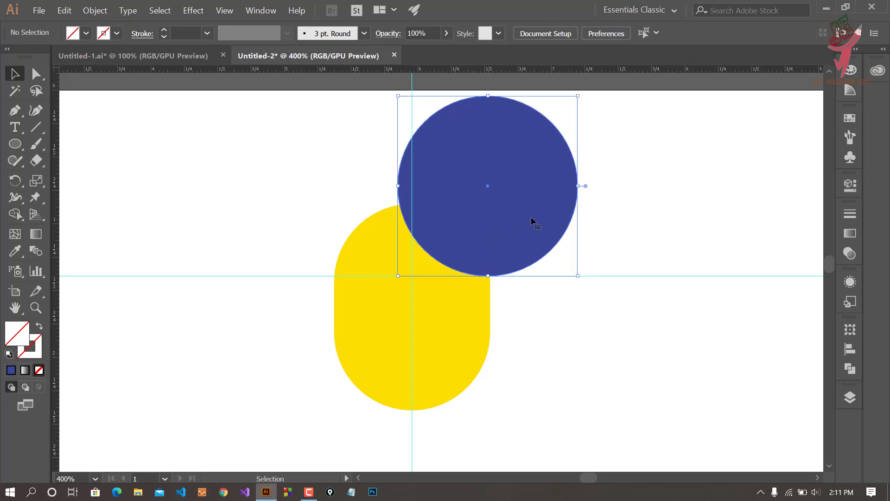
key(ctrl+c)
click(598, 216)
click(437, 232)
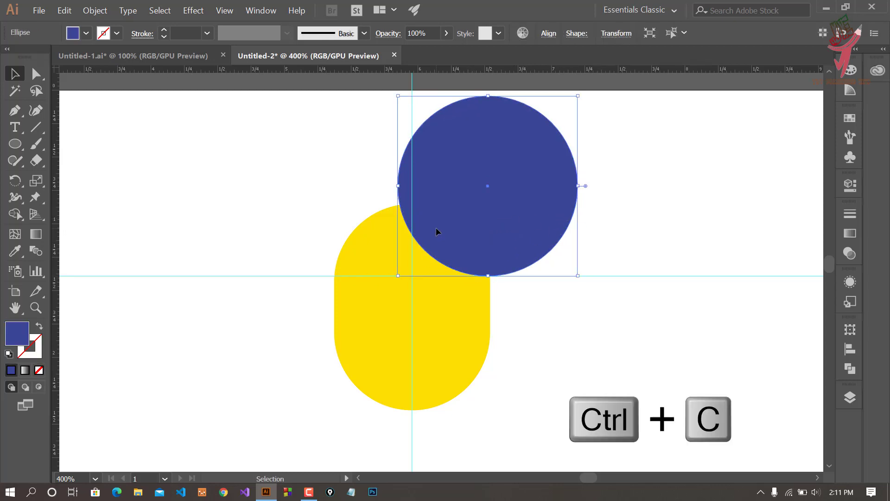
key(ctrl+f)
drag(464, 231, 339, 226)
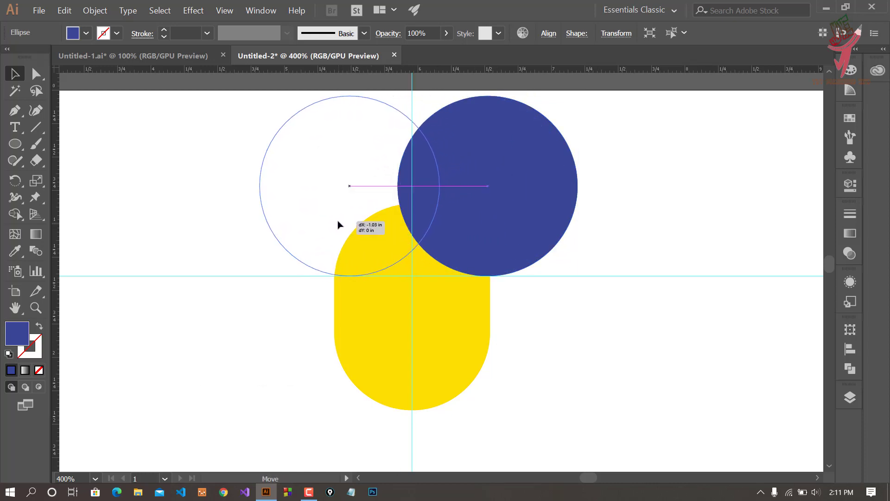
drag(339, 225, 323, 223)
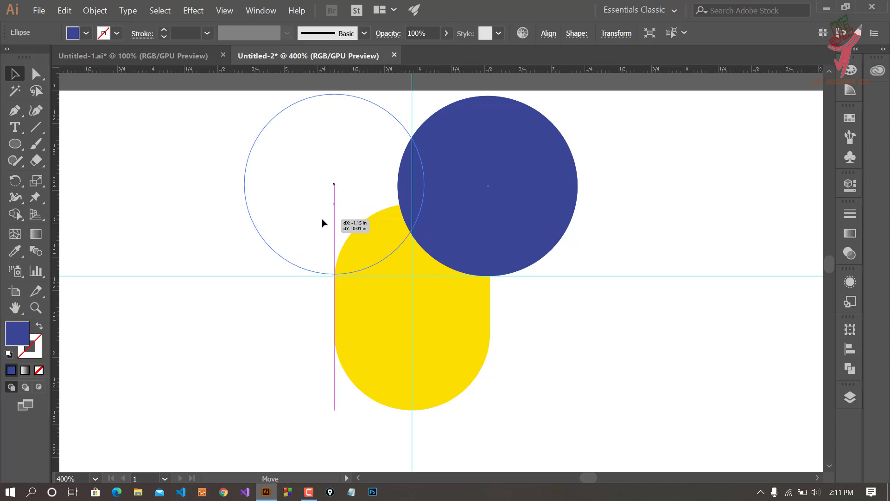
drag(323, 223, 328, 223)
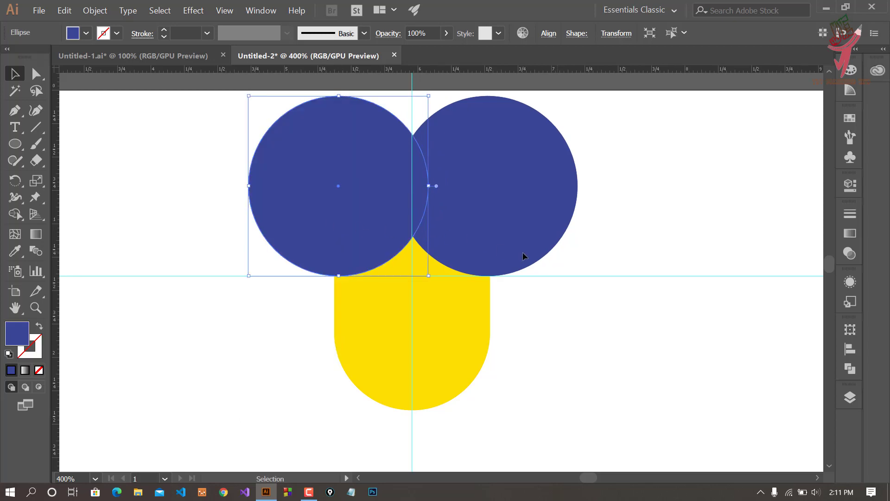
Step: Nudge the circles so they meet exactly on the centre guide
key(ctrl+shift+a)
scroll(418, 243, up, 2)
scroll(278, 215, up, 2)
drag(238, 203, 508, 218)
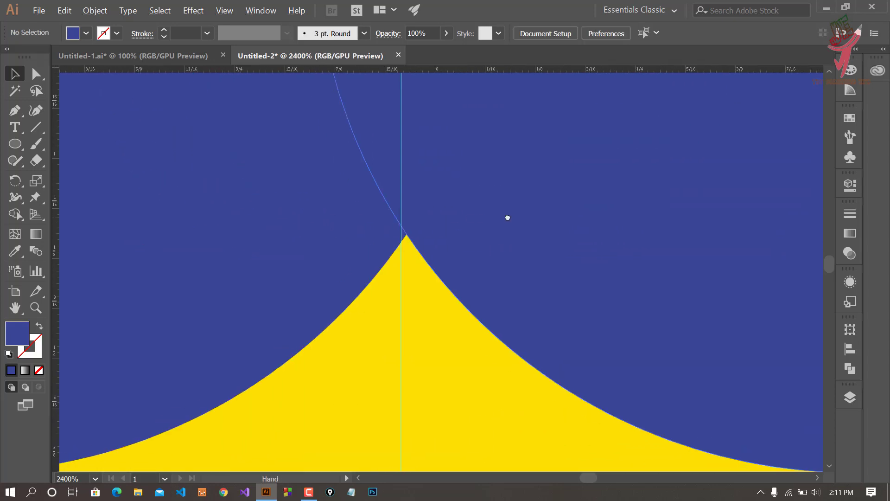
click(370, 230)
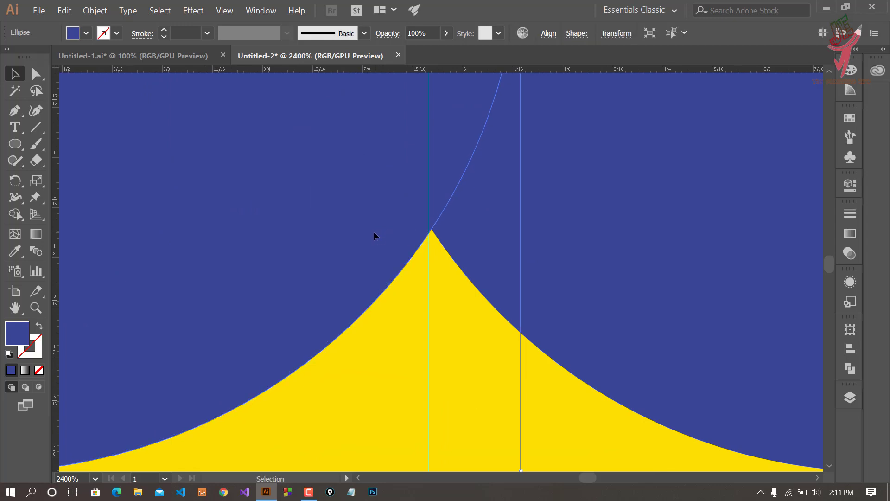
drag(371, 232, 372, 234)
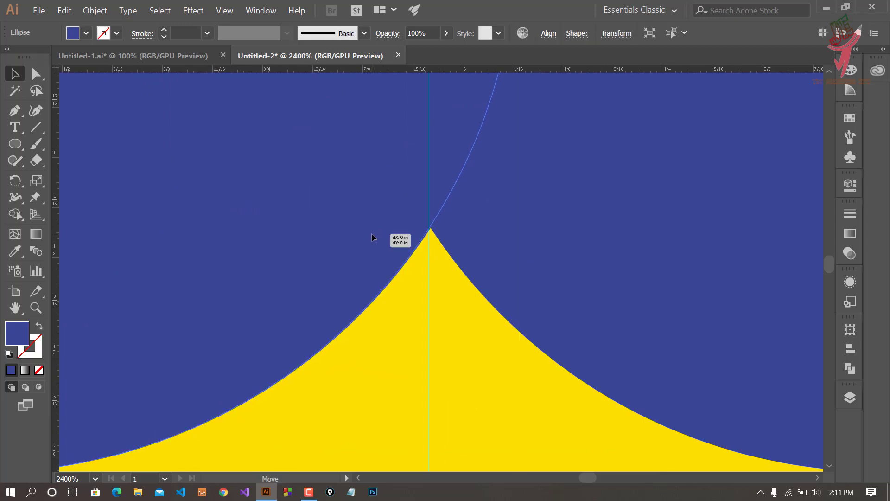
key(ctrl+minus)
key(ctrl+minus)
key(ctrl+minus)
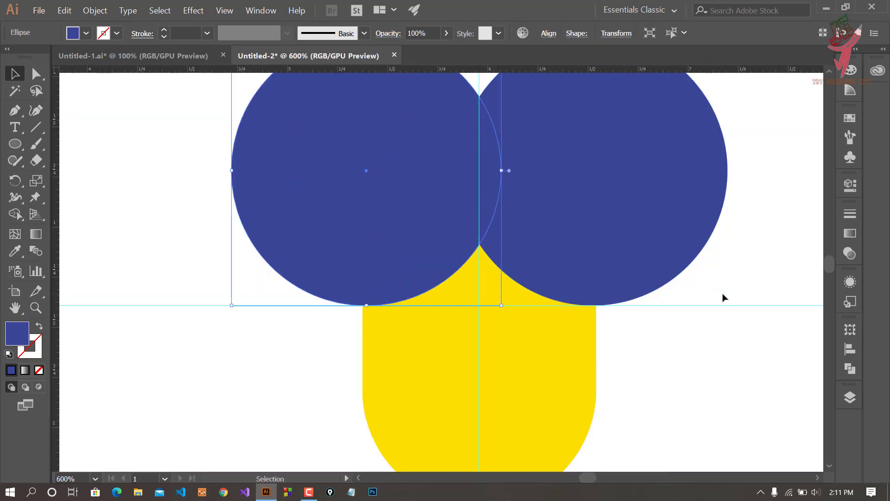
click(698, 281)
scroll(705, 249, up, 1)
scroll(626, 244, up, 1)
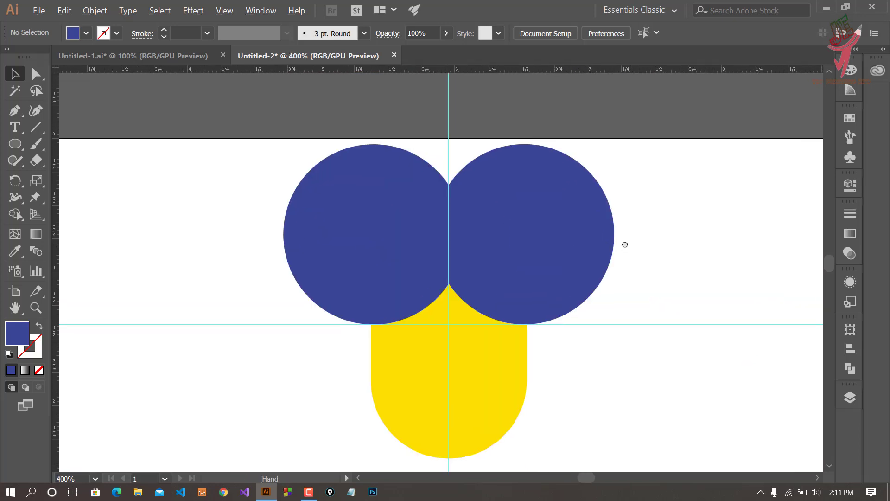
Step: Shape Builder away the blue circles' parts outside the yellow head, including the top sliver
click(534, 239)
shift+click(417, 334)
shift+click(366, 238)
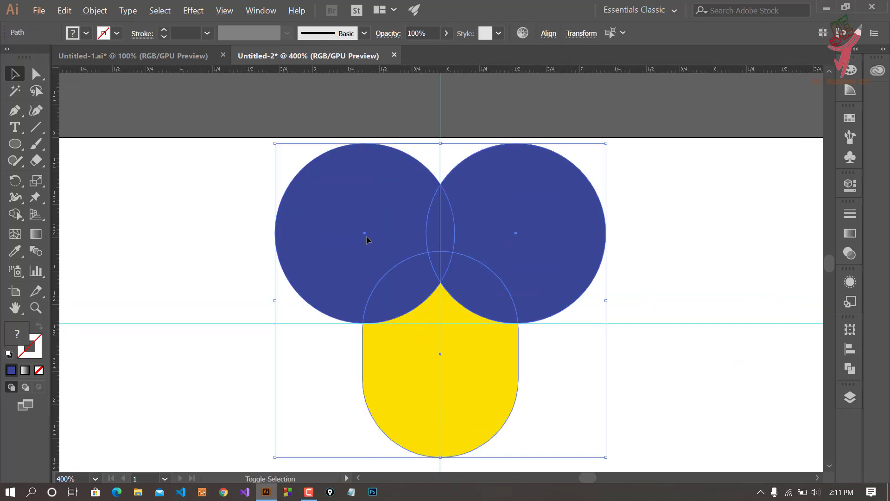
click(15, 214)
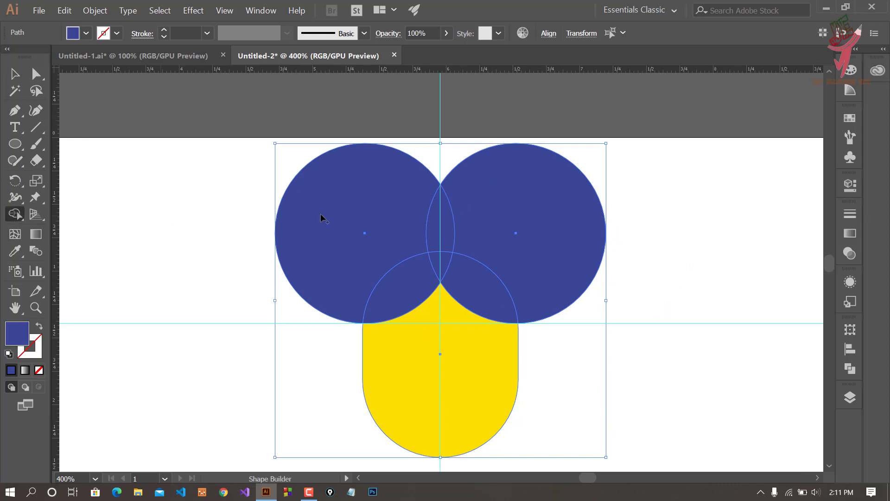
alt+click(378, 203)
alt+click(519, 202)
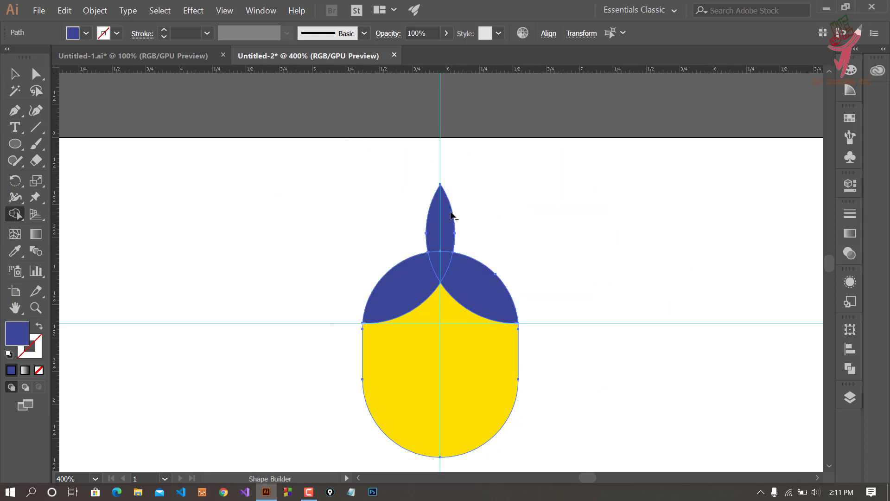
click(13, 76)
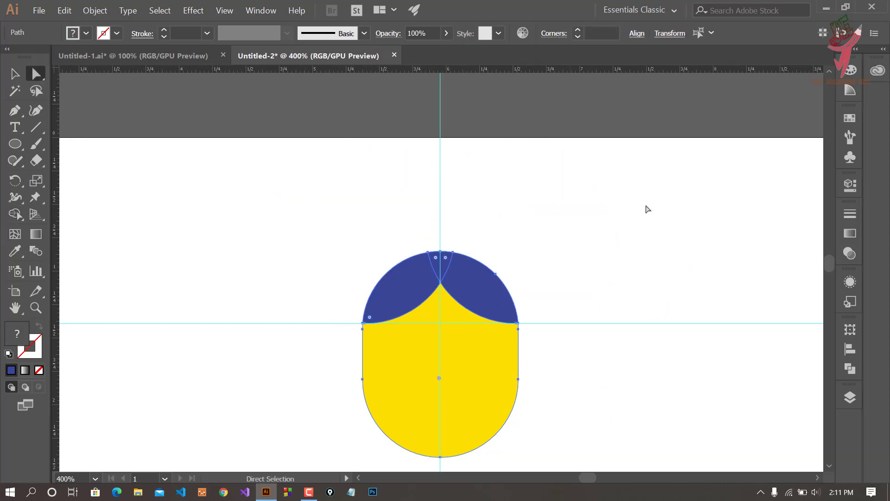
click(668, 212)
Step: Zoom out and centre the view on the head with its new hair cap
key(ctrl+1)
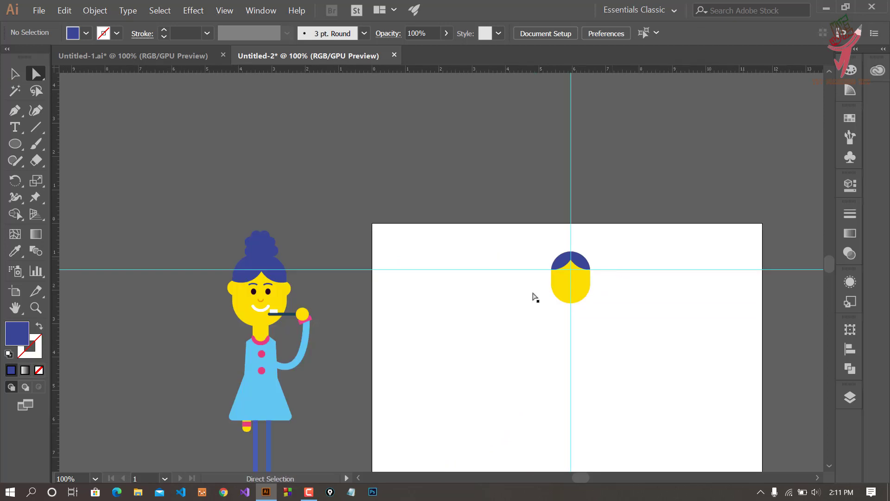
scroll(718, 315, up, 2)
scroll(576, 290, up, 1)
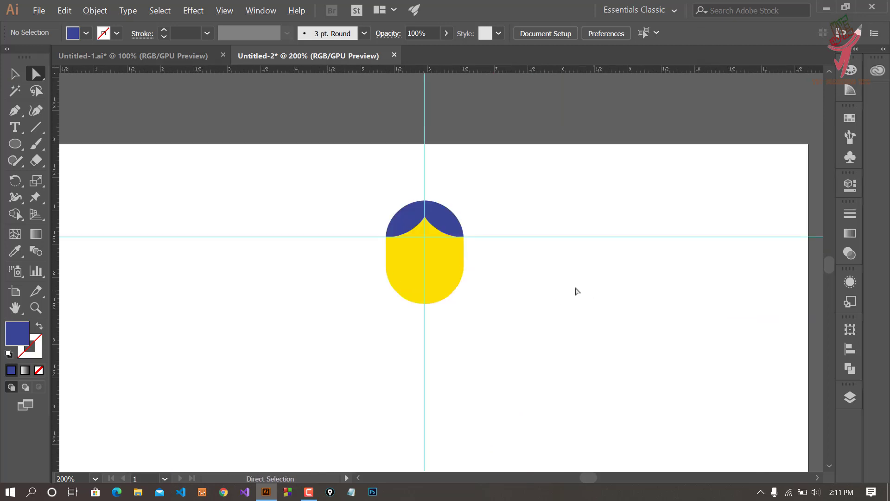
scroll(558, 290, up, 2)
scroll(556, 283, up, 1)
drag(553, 276, 666, 304)
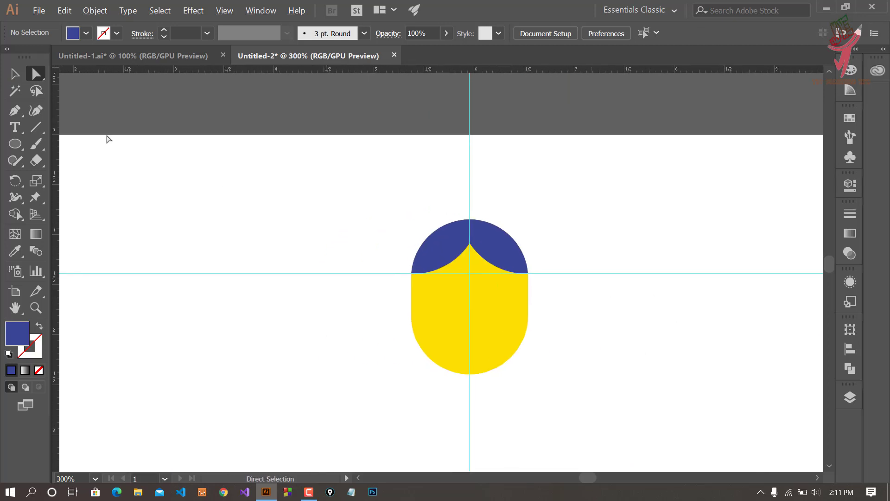
click(13, 80)
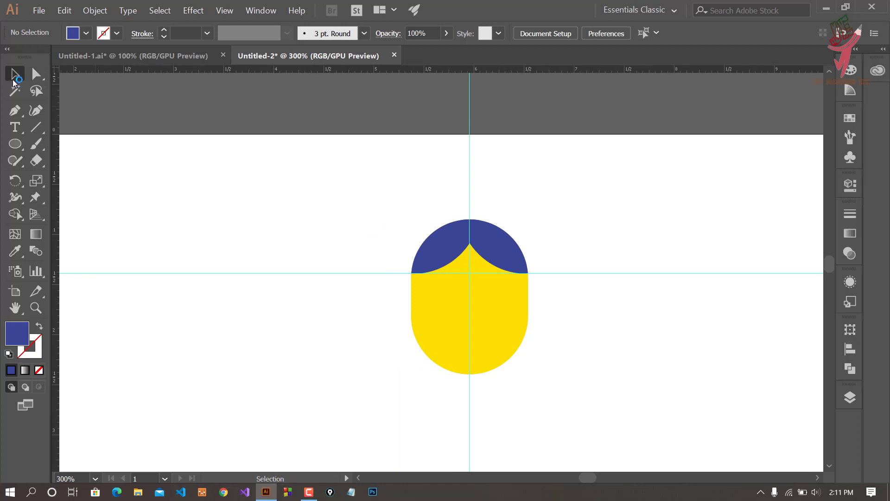
Step: Draw a small ear circle on the right side of the face at the guide
click(14, 144)
alt+scroll(538, 230, up, 2)
scroll(543, 241, down, 3)
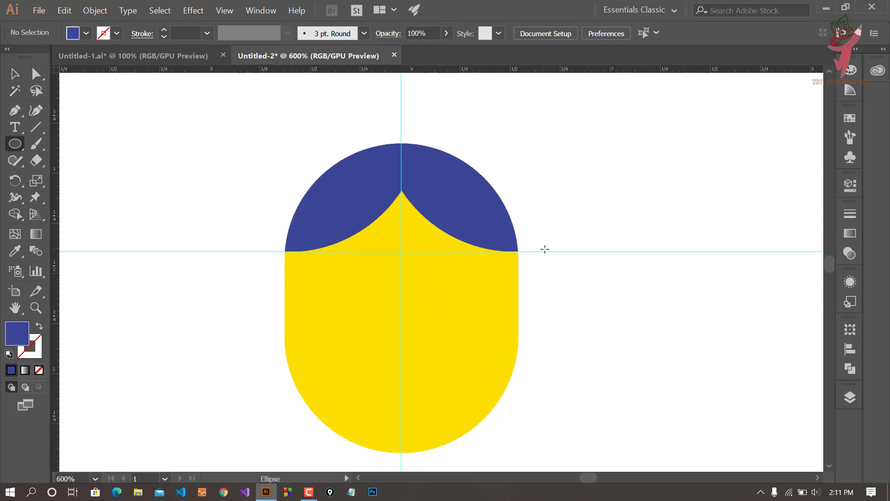
scroll(545, 253, down, 2)
mouse_move(565, 264)
mouse_down()
mouse_move(597, 299)
mouse_move(512, 236)
mouse_move(571, 290)
mouse_move(532, 274)
mouse_up()
click(13, 74)
click(580, 230)
scroll(535, 235, up, 2)
scroll(537, 237, up, 2)
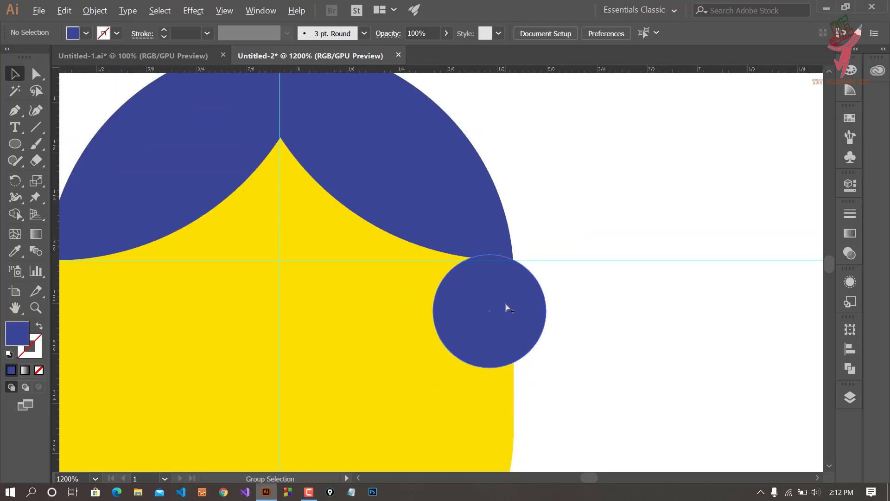
scroll(512, 290, down, 2)
Step: Send the ear circle behind the face and give it the face's yellow
right_click(506, 304)
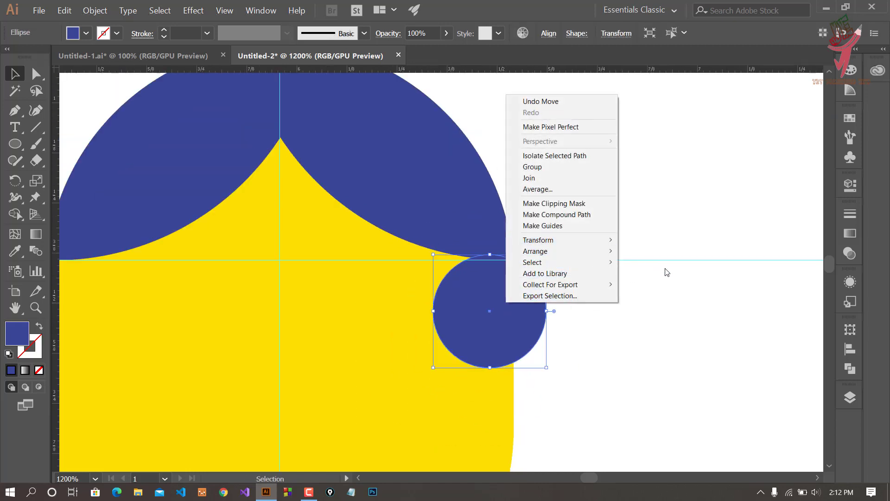
mouse_move(535, 251)
click(675, 285)
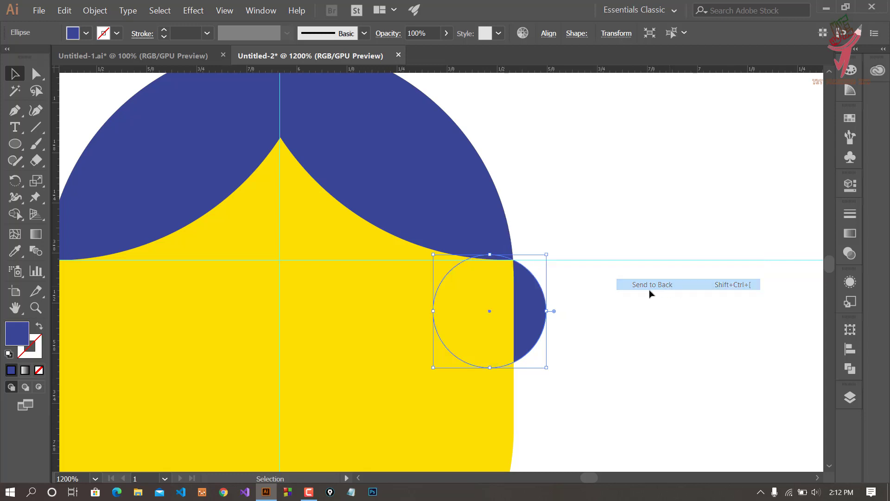
click(14, 250)
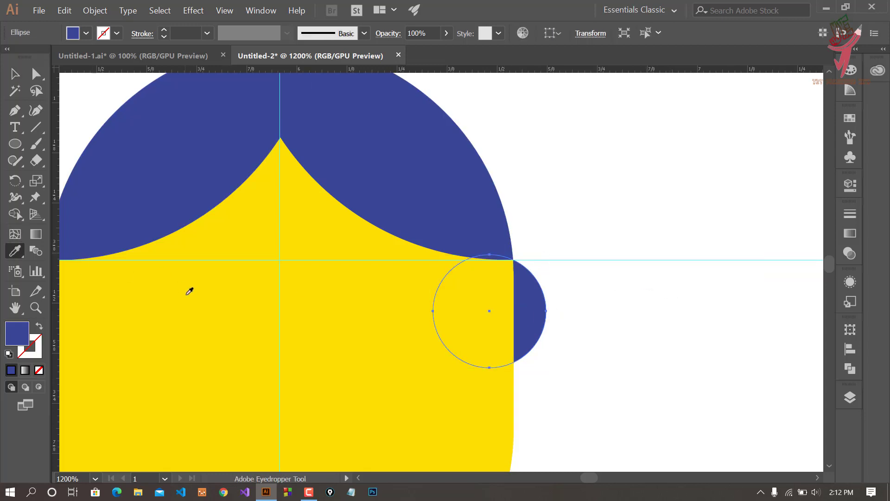
click(190, 291)
click(14, 75)
scroll(609, 242, down, 1)
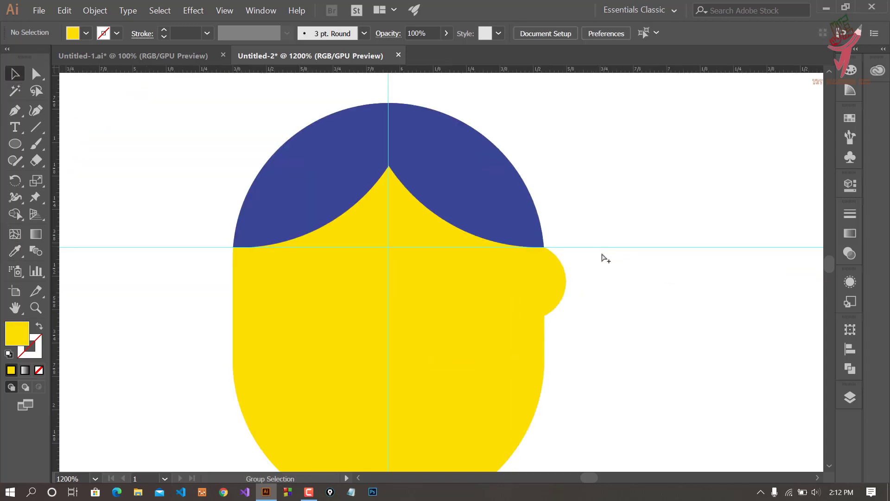
scroll(604, 257, down, 2)
scroll(598, 276, up, 1)
Step: Duplicate the ear straight across to the face's left side
key(ctrl)
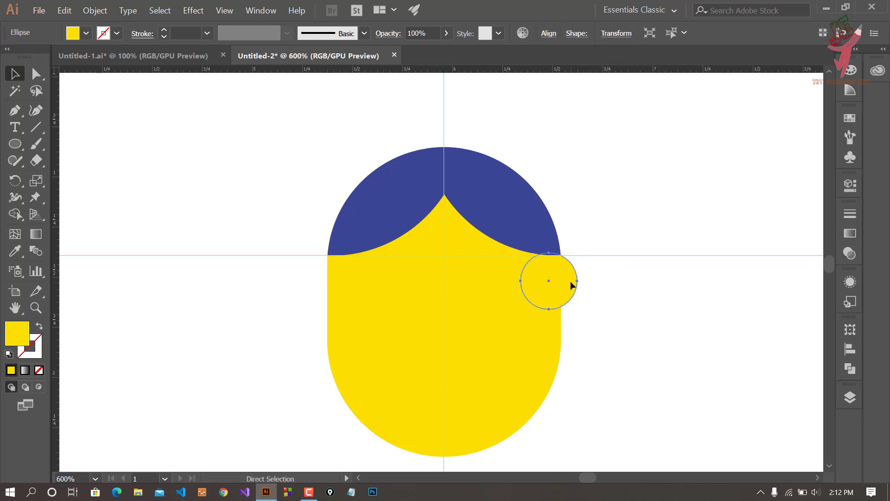
shift+click(568, 284)
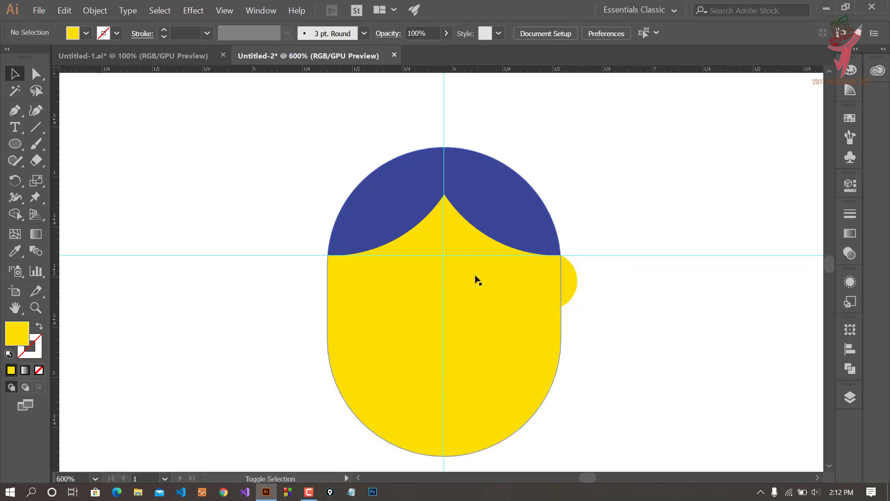
click(574, 293)
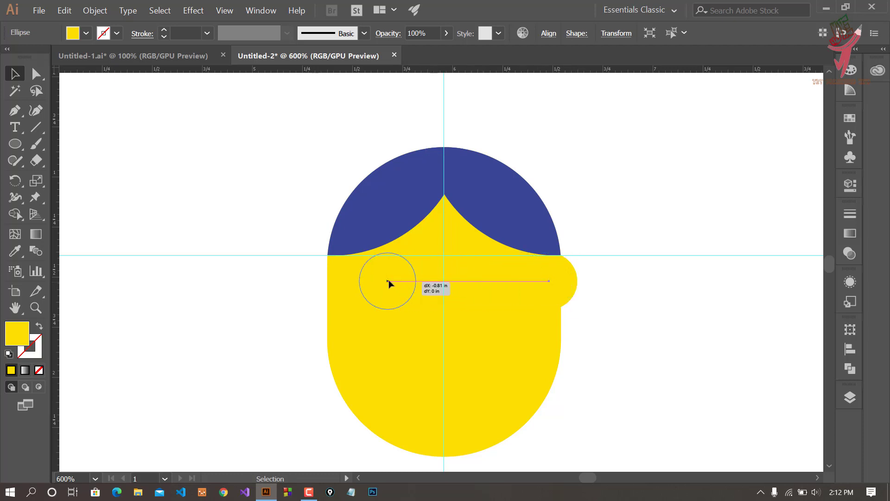
drag(388, 283, 357, 275)
click(265, 276)
scroll(266, 275, up, 3)
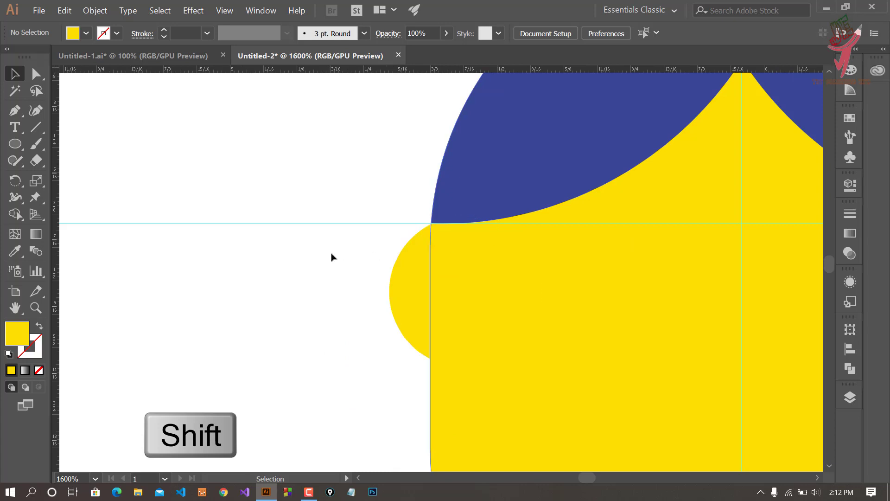
scroll(649, 272, down, 3)
scroll(650, 272, down, 2)
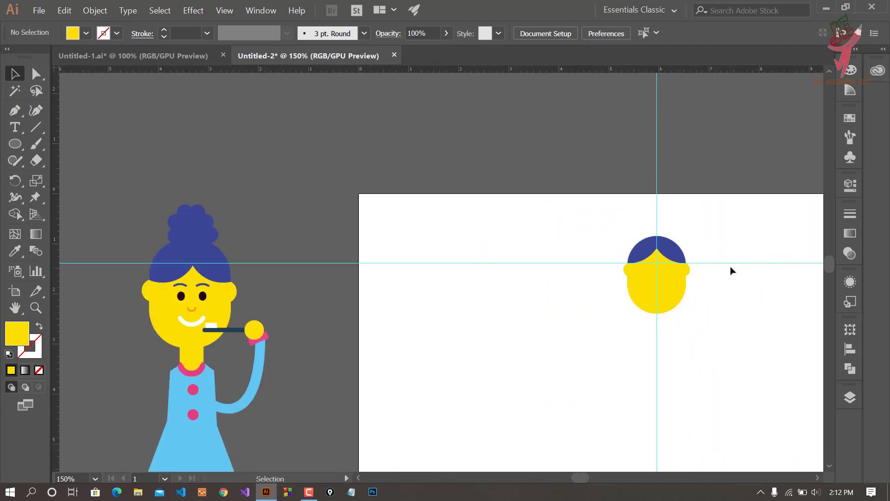
scroll(732, 270, up, 1)
scroll(629, 270, up, 1)
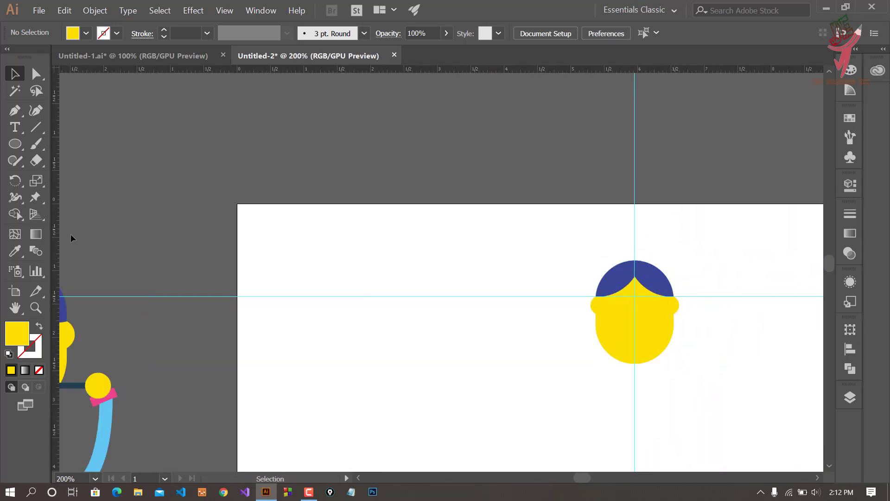
scroll(71, 234, down, 1)
scroll(219, 295, down, 3)
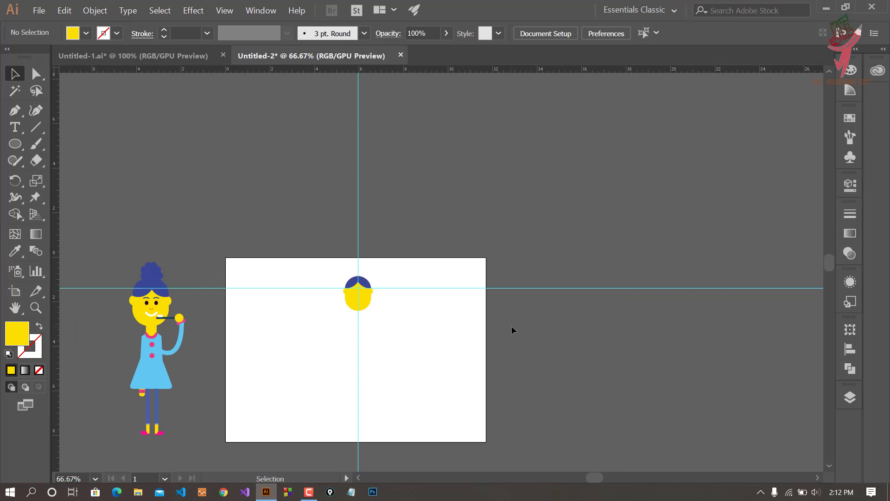
scroll(512, 329, up, 2)
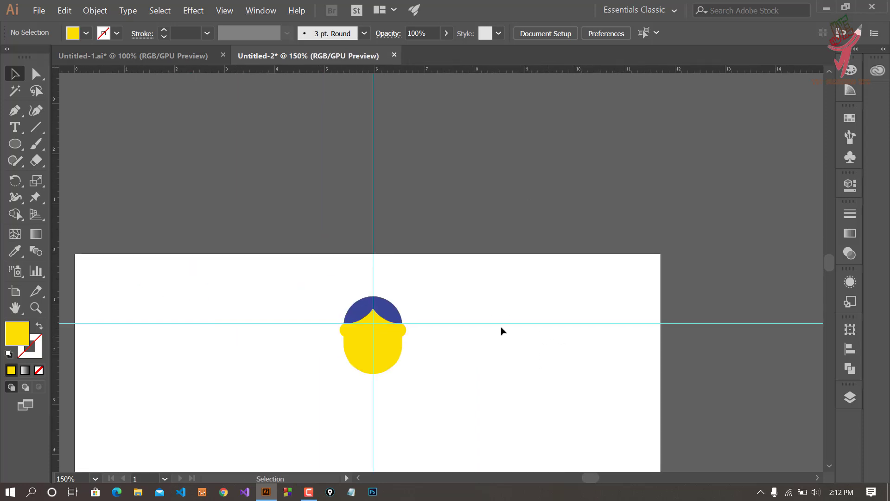
scroll(501, 330, up, 3)
scroll(584, 316, down, 2)
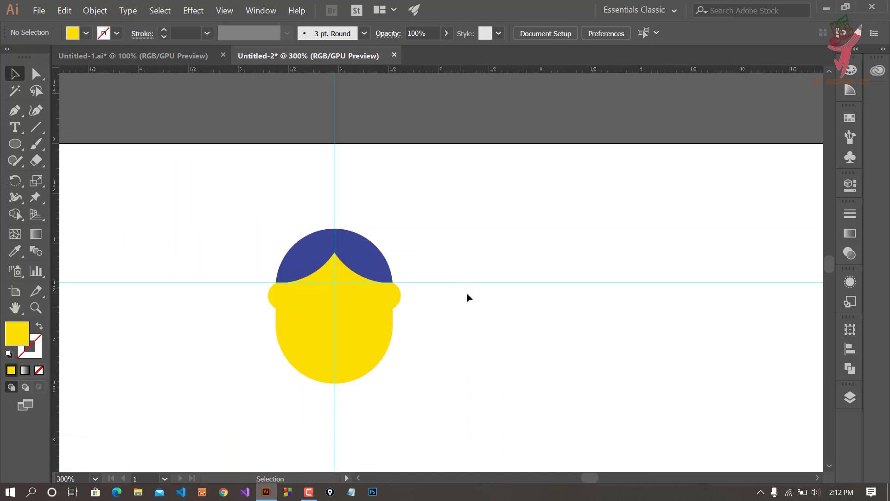
scroll(467, 296, down, 2)
click(15, 129)
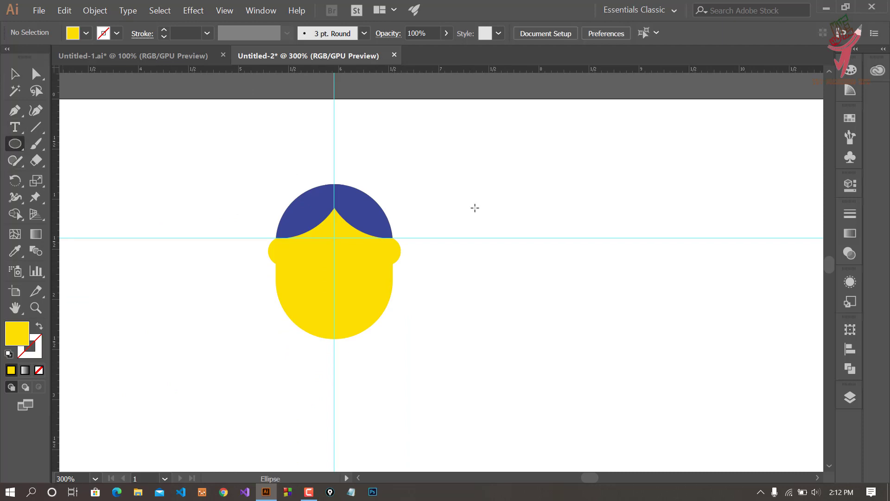
Step: Draw a large circle right of the head, set it on the guide, and eyedropper the hair blue
drag(575, 201, 626, 264)
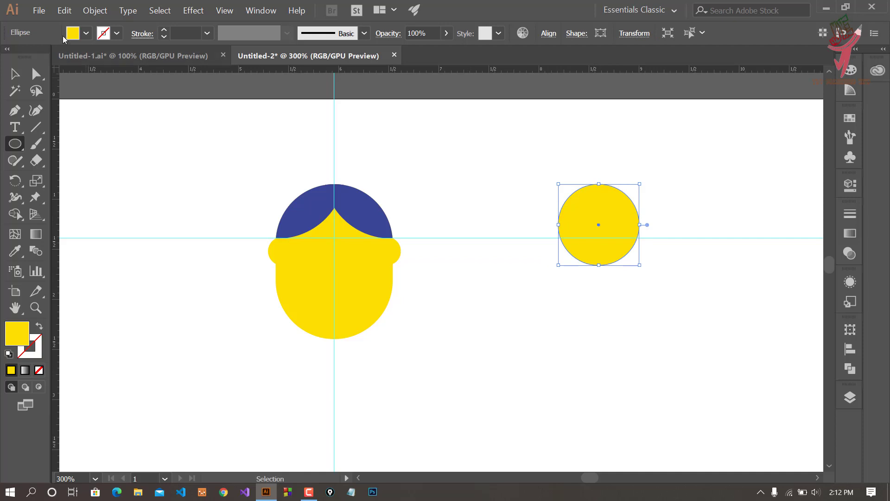
click(21, 74)
drag(607, 211, 610, 223)
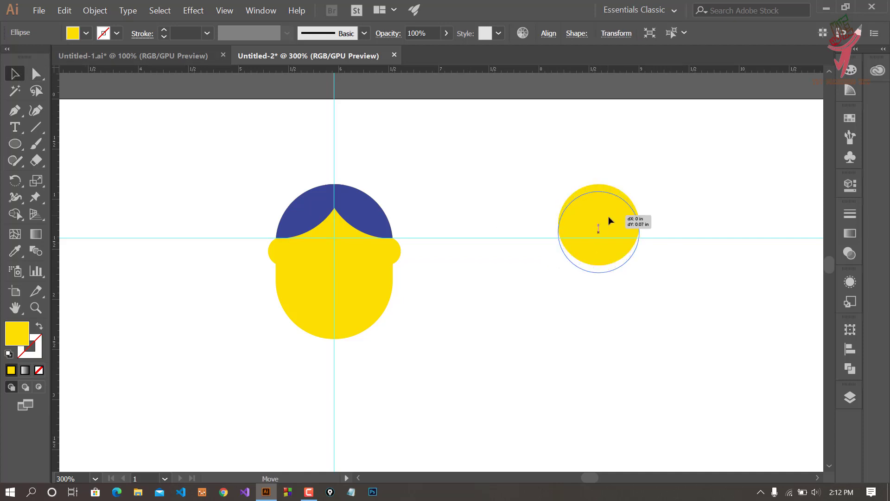
click(694, 225)
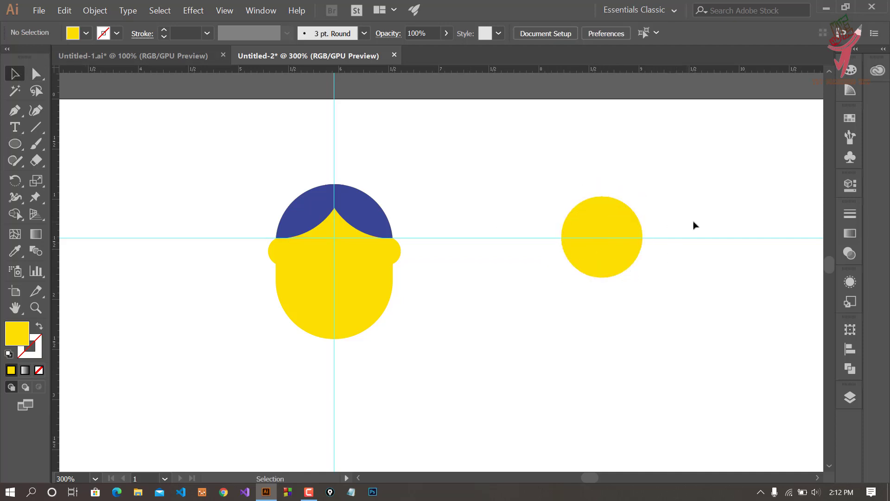
click(605, 214)
click(20, 249)
click(321, 203)
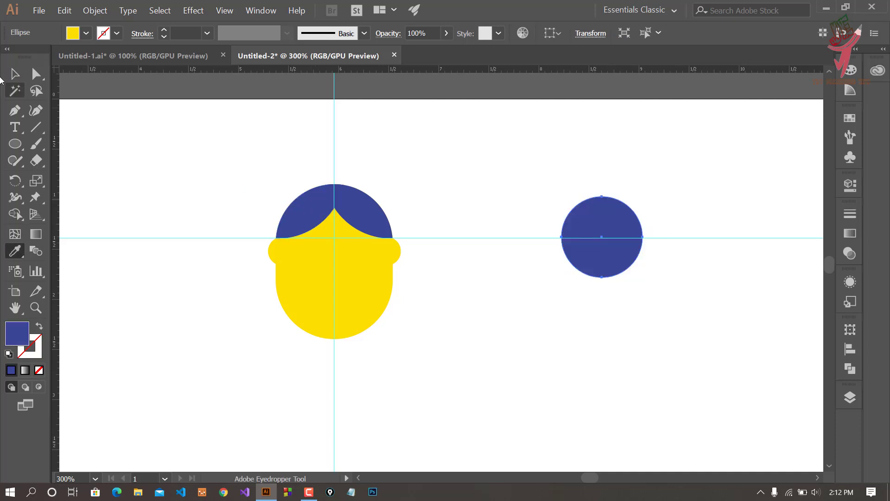
click(15, 74)
Step: Draw a small blue circle and place copies of it around the big circle's rim
click(713, 153)
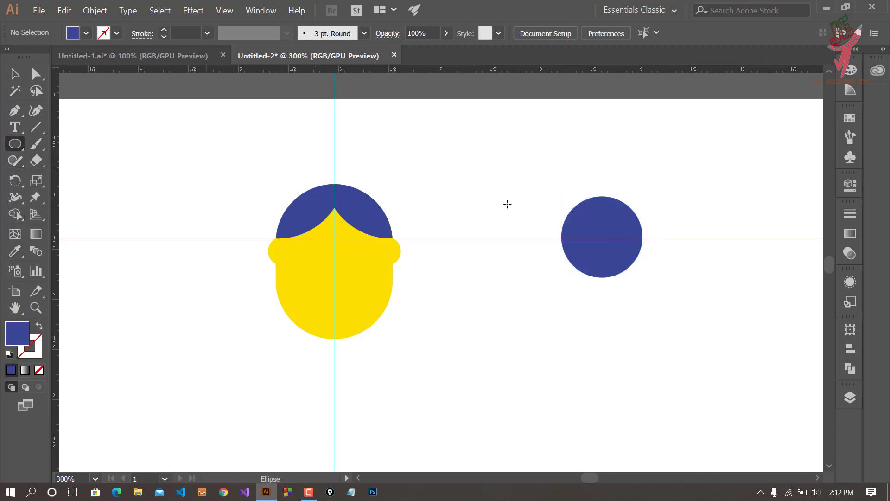
drag(614, 191, 636, 223)
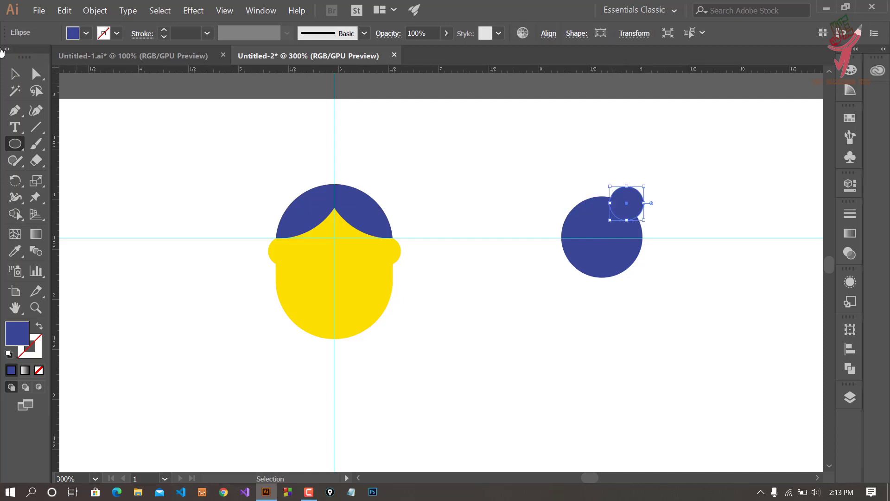
key(v)
scroll(675, 255, up, 3)
scroll(663, 295, up, 2)
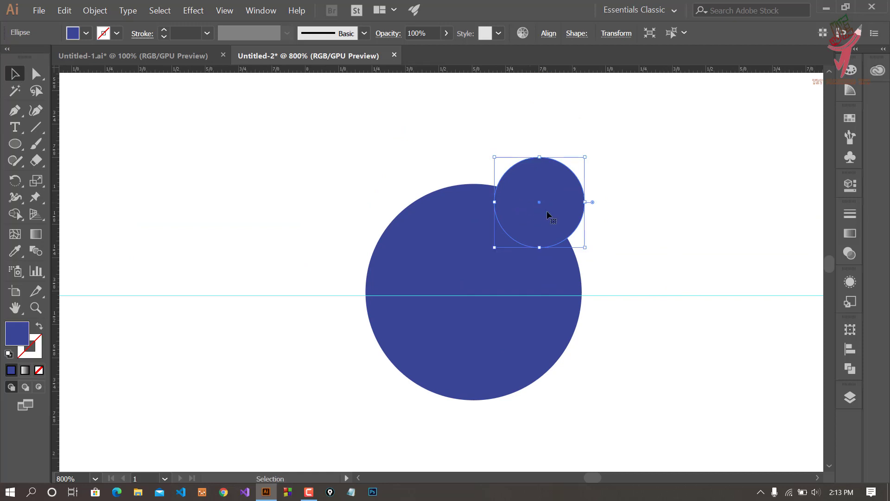
mouse_move(550, 213)
mouse_down()
mouse_move(482, 200)
mouse_move(467, 421)
mouse_move(592, 312)
mouse_move(376, 312)
mouse_move(541, 224)
mouse_up()
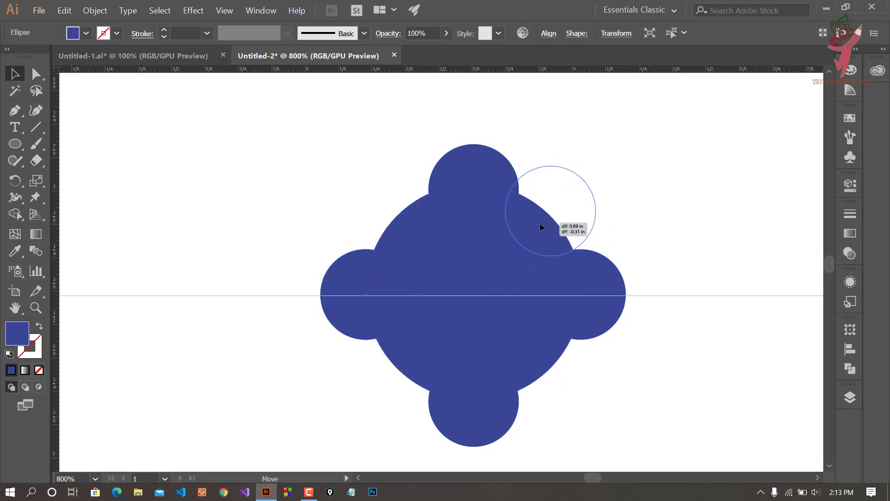
drag(598, 288, 595, 262)
mouse_move(373, 272)
mouse_down()
mouse_move(406, 199)
mouse_move(375, 305)
mouse_move(395, 371)
mouse_move(588, 343)
mouse_move(537, 420)
mouse_up()
scroll(585, 342, down, 5)
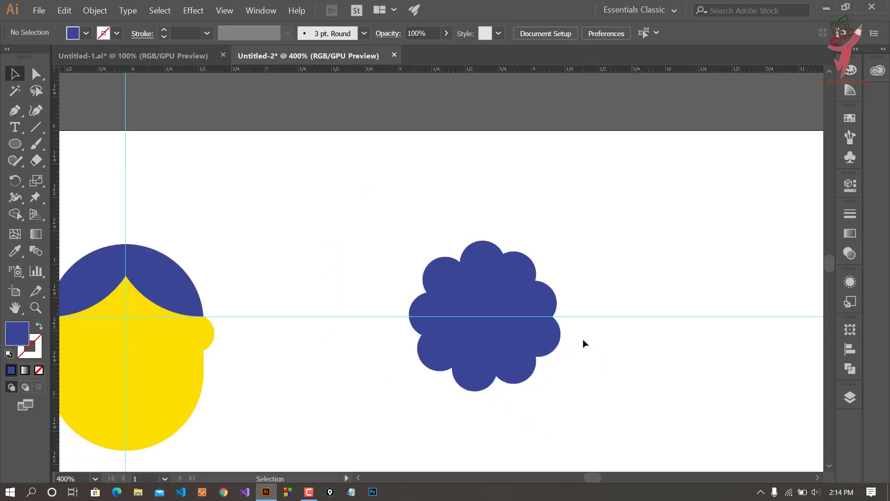
scroll(584, 342, up, 3)
Step: Complete the scalloped ring with a final circle and group all the bun circles
drag(511, 264, 503, 215)
click(579, 222)
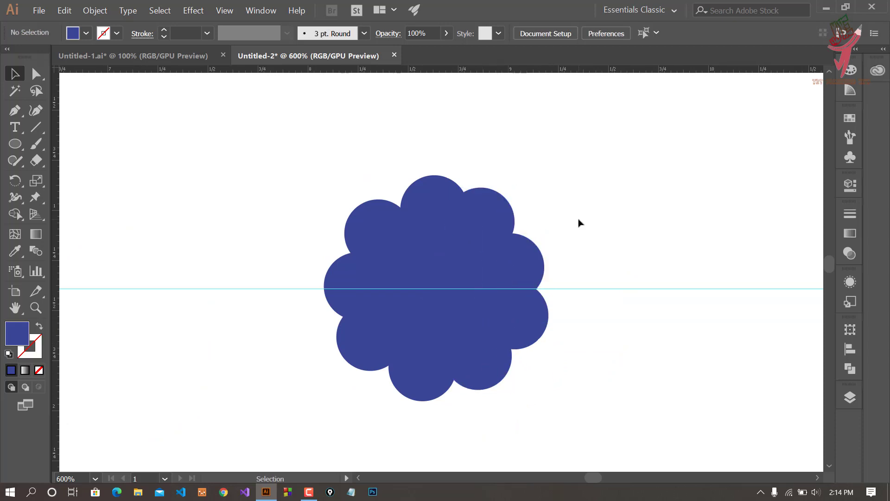
scroll(405, 323, down, 1)
scroll(467, 312, down, 2)
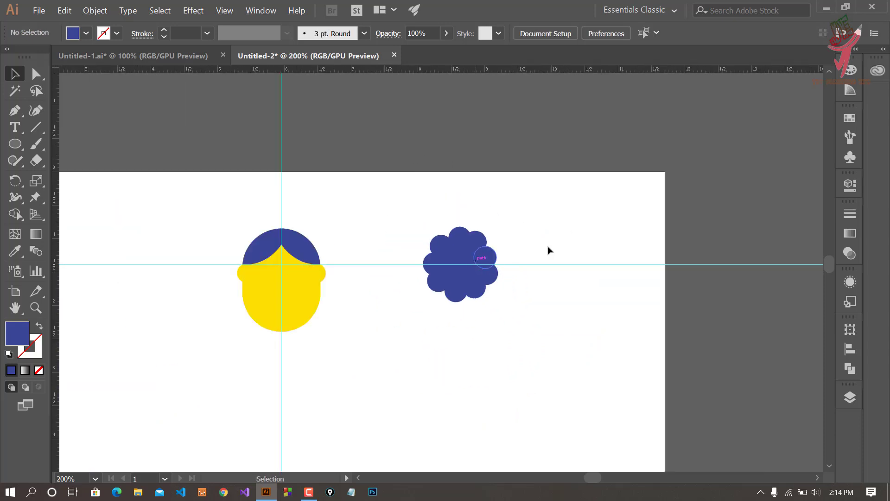
drag(533, 301, 534, 302)
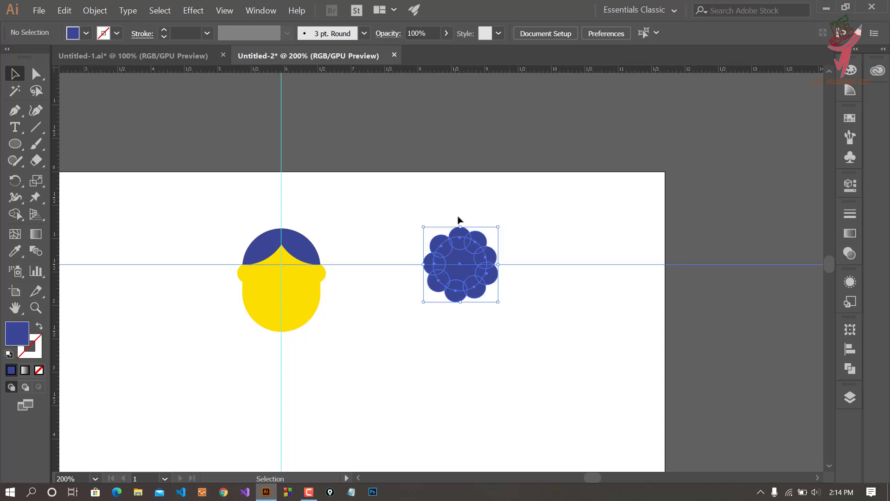
key(shift+m)
key(v)
Step: Move the bun onto the top of the head and shrink it to fit
click(409, 274)
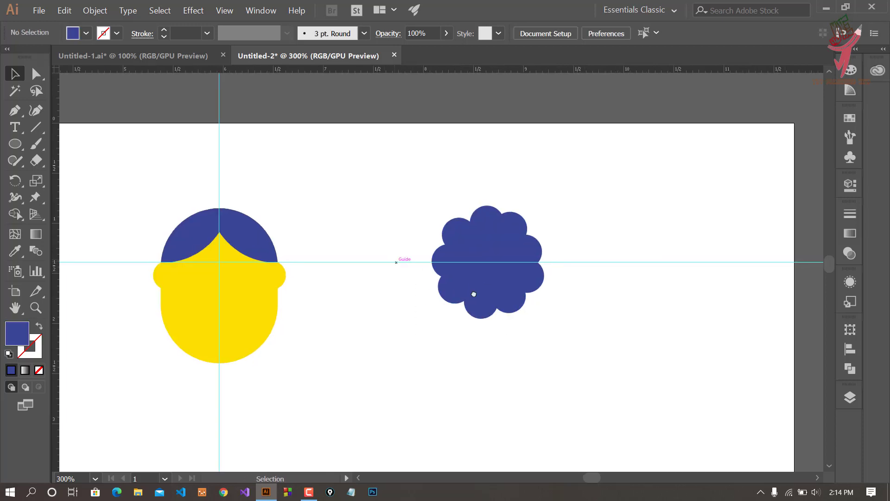
scroll(473, 294, up, 1)
mouse_move(622, 302)
mouse_down()
mouse_move(337, 225)
mouse_move(351, 226)
mouse_up()
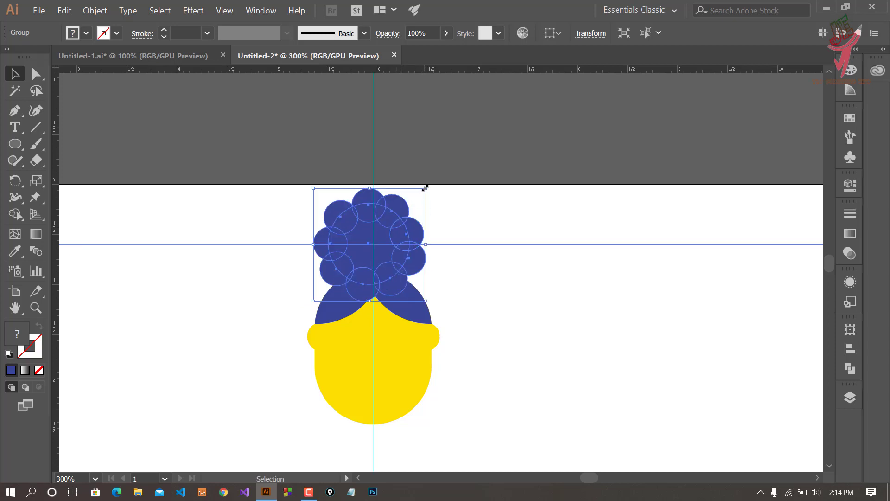
drag(425, 188, 403, 211)
click(467, 237)
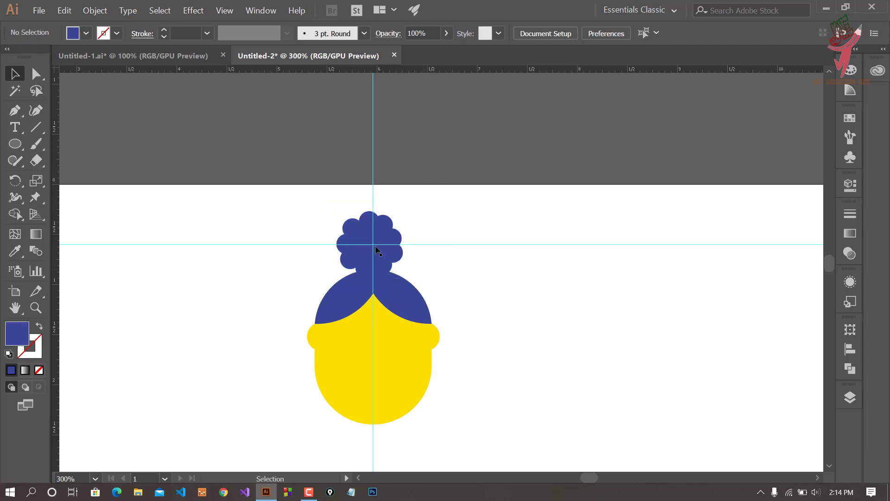
drag(375, 250, 376, 260)
click(464, 255)
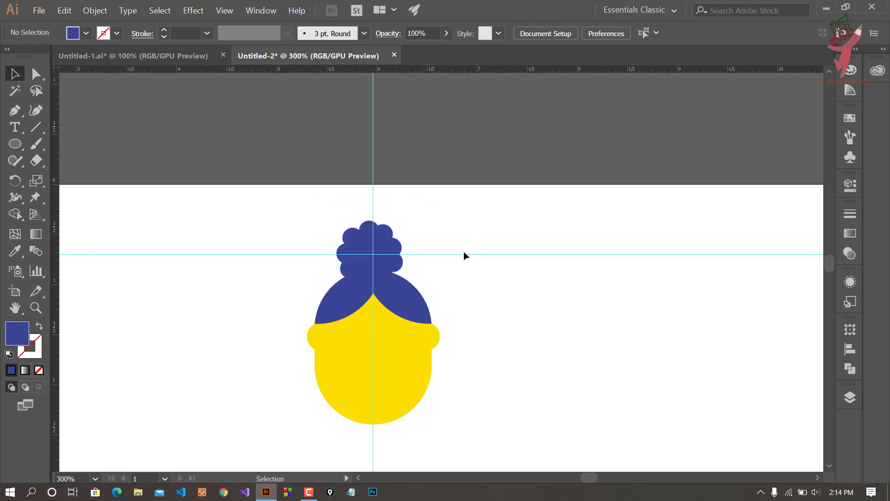
Step: Send the hair bun group to the back behind the hair and face
scroll(464, 255, down, 3)
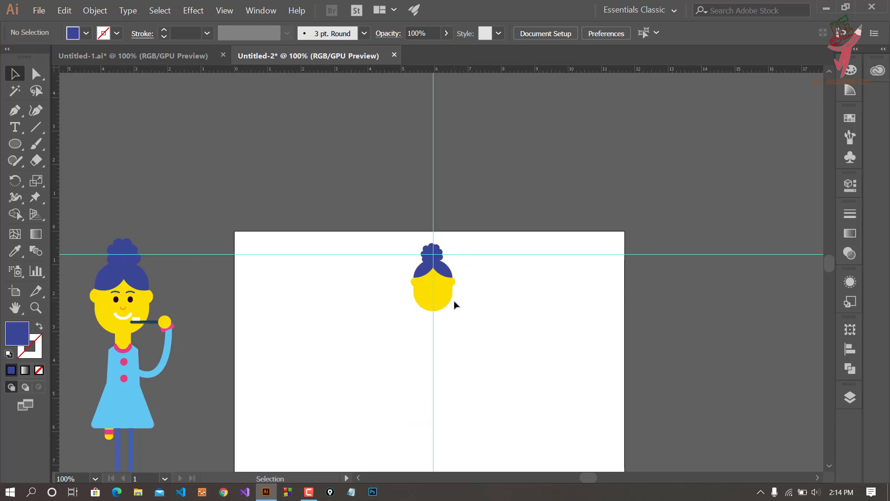
scroll(473, 278, up, 1)
scroll(473, 279, up, 3)
drag(473, 278, 572, 321)
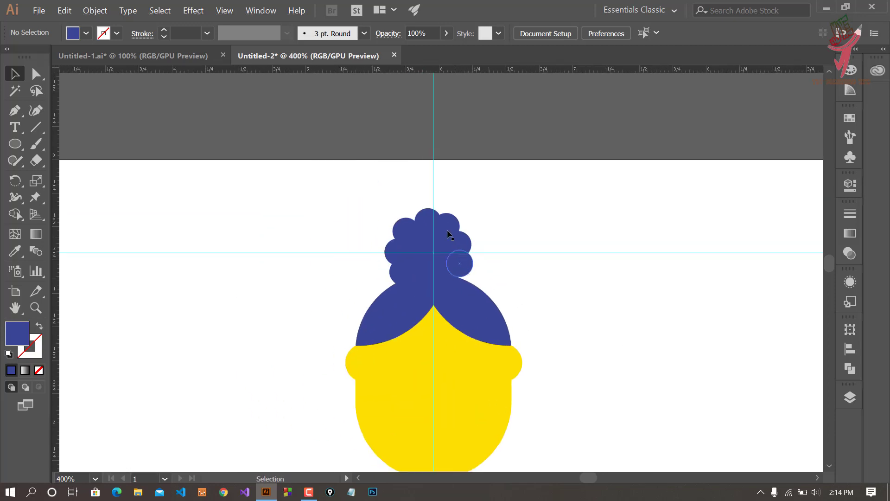
click(448, 234)
click(515, 243)
scroll(468, 271, down, 1)
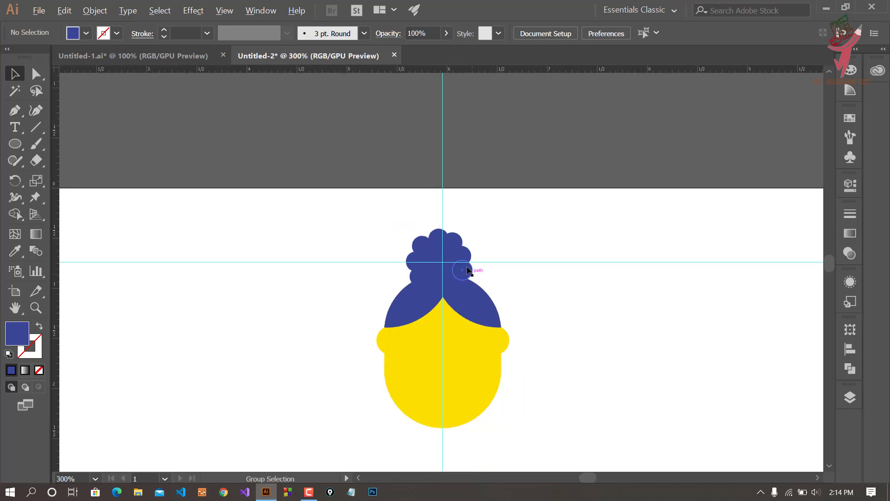
click(461, 255)
right_click(460, 255)
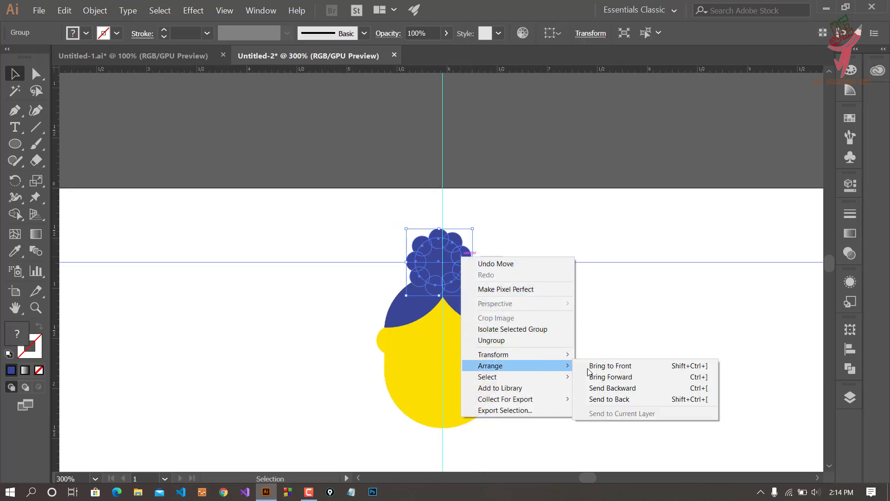
click(609, 399)
scroll(572, 292, down, 2)
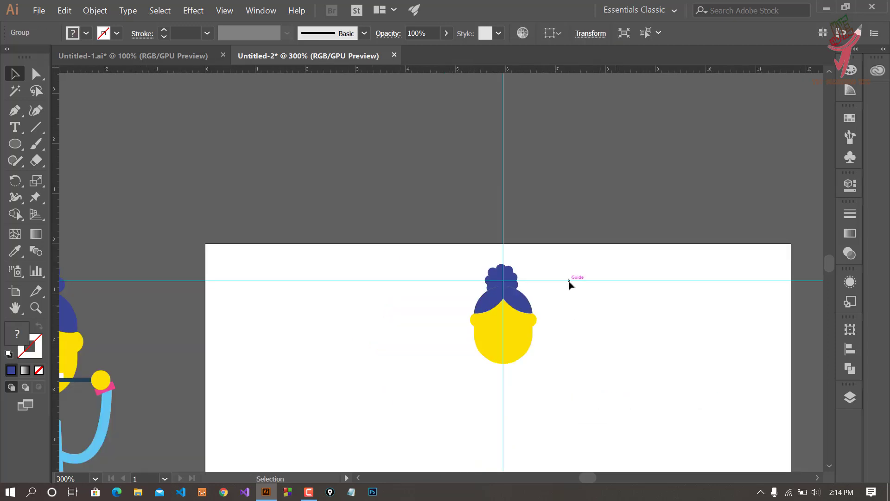
scroll(531, 330, down, 1)
click(366, 290)
Step: View the artwork at actual size and check the left and right hair shapes
key(ctrl+1)
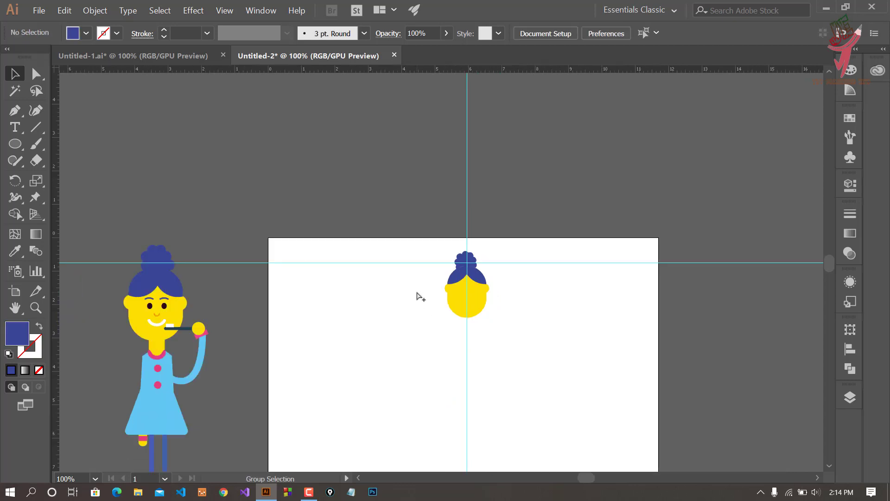
scroll(508, 295, up, 4)
scroll(478, 266, up, 1)
scroll(538, 296, up, 2)
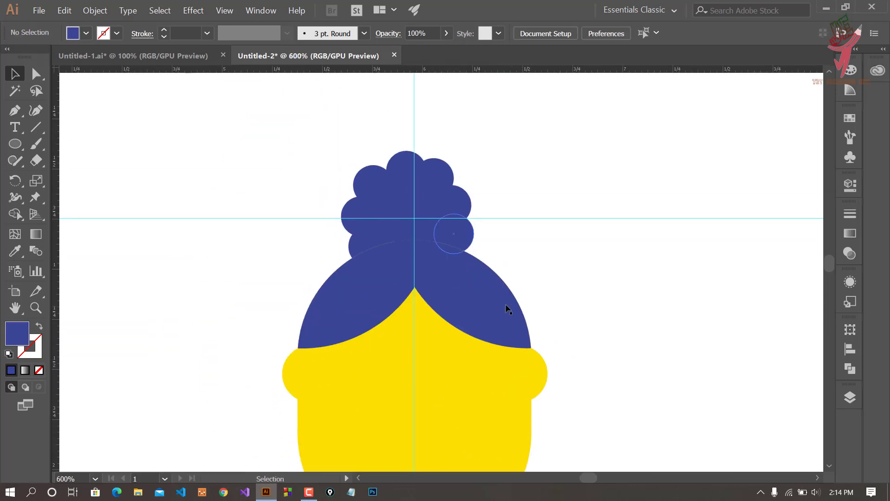
click(504, 307)
click(375, 281)
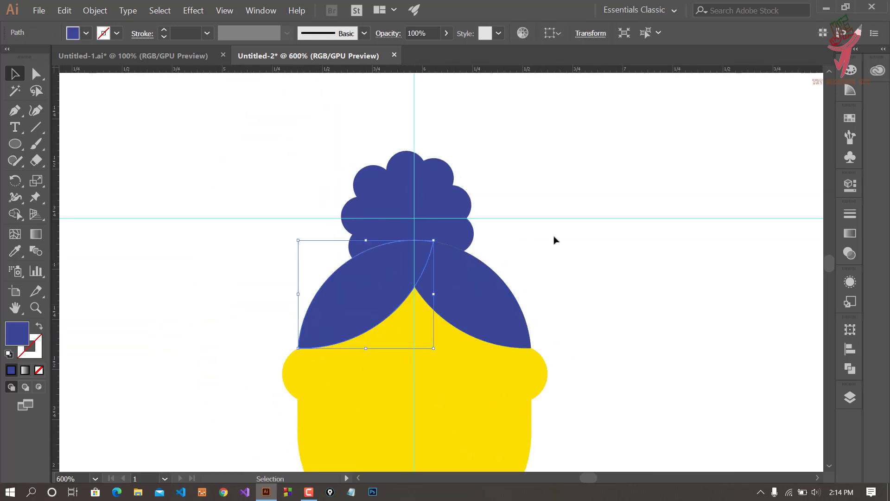
click(593, 237)
Step: Pan over to the reference character and inspect its eye and face
scroll(601, 322, down, 2)
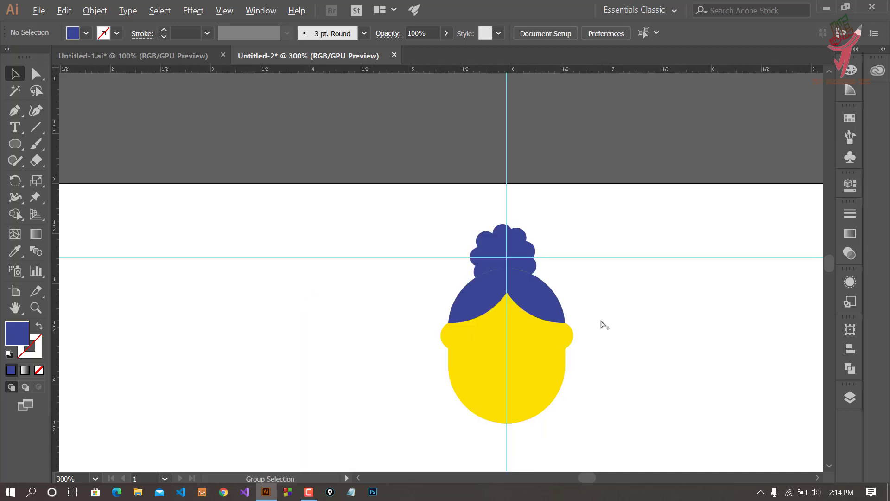
scroll(428, 352, down, 1)
scroll(235, 324, down, 3)
scroll(158, 319, down, 1)
scroll(157, 319, up, 3)
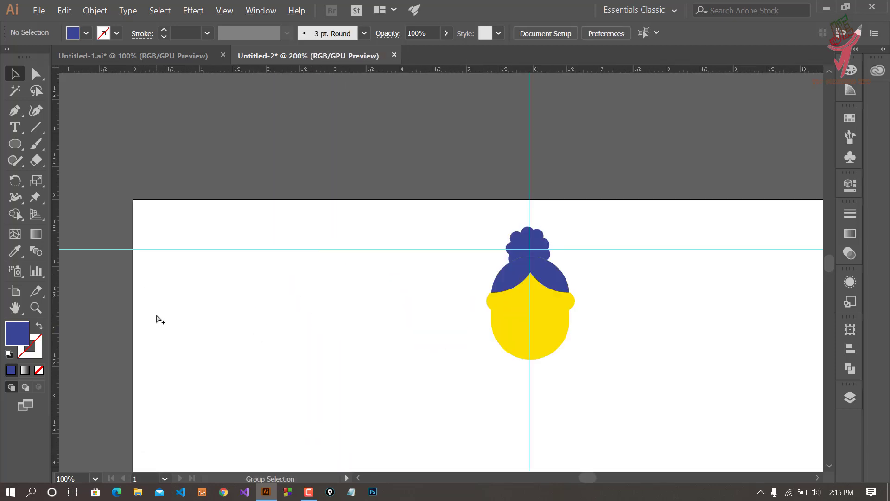
scroll(531, 302, left, 5)
scroll(222, 331, left, 1)
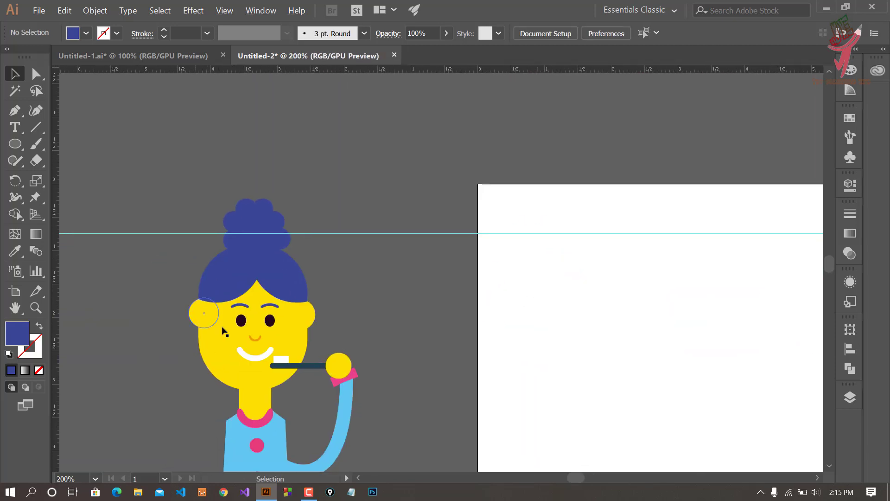
click(271, 322)
click(290, 334)
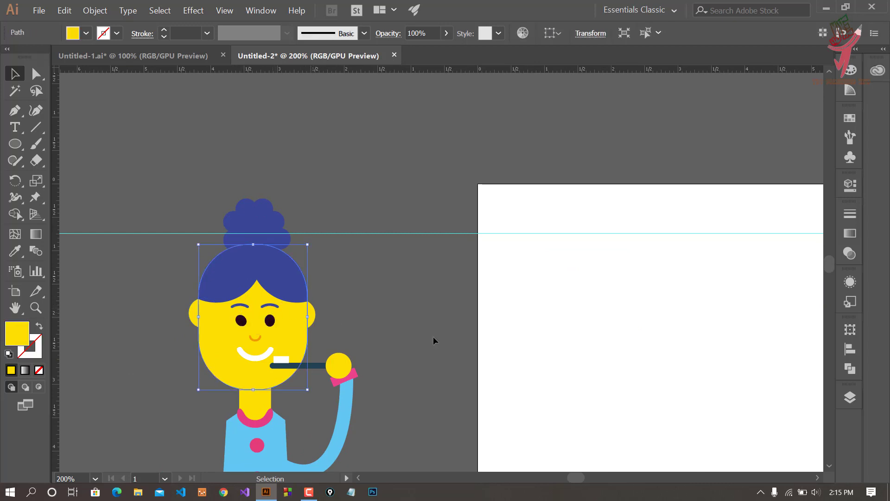
click(588, 327)
scroll(449, 290, right, 2)
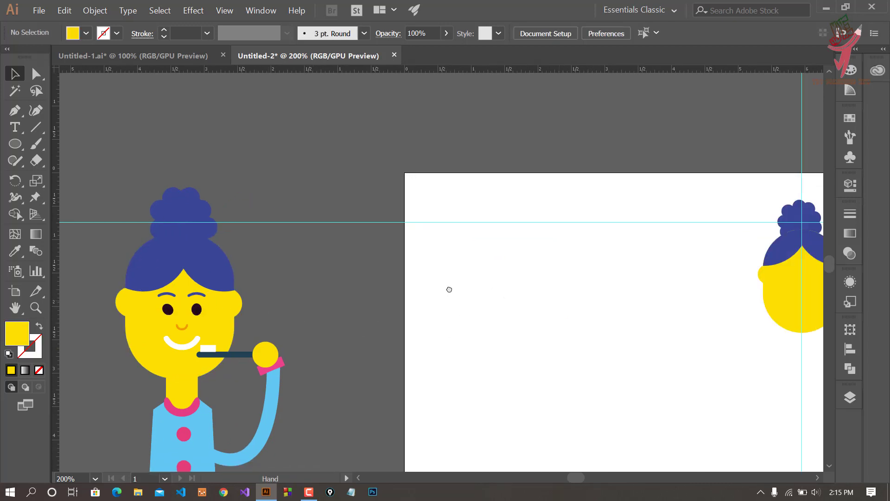
scroll(288, 288, right, 5)
scroll(540, 278, up, 2)
scroll(617, 261, up, 1)
Step: Pull a horizontal guide from the top ruler across the face at eye level
drag(618, 261, 587, 275)
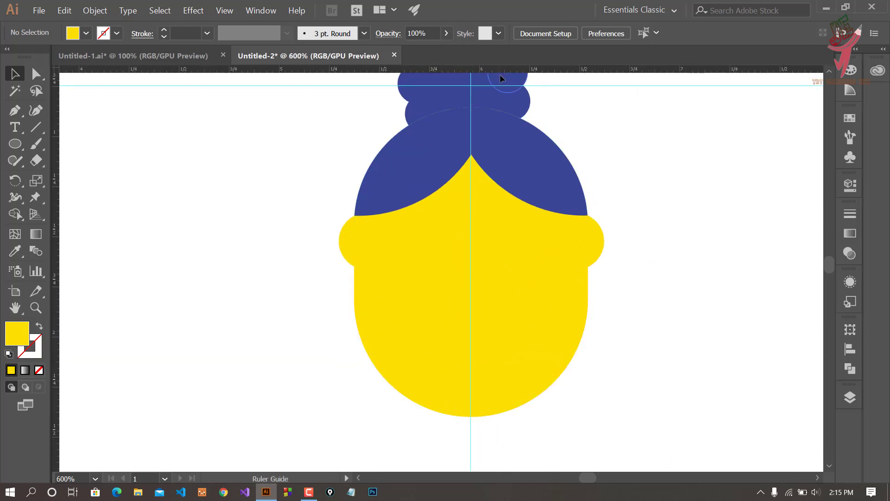
drag(501, 79, 506, 261)
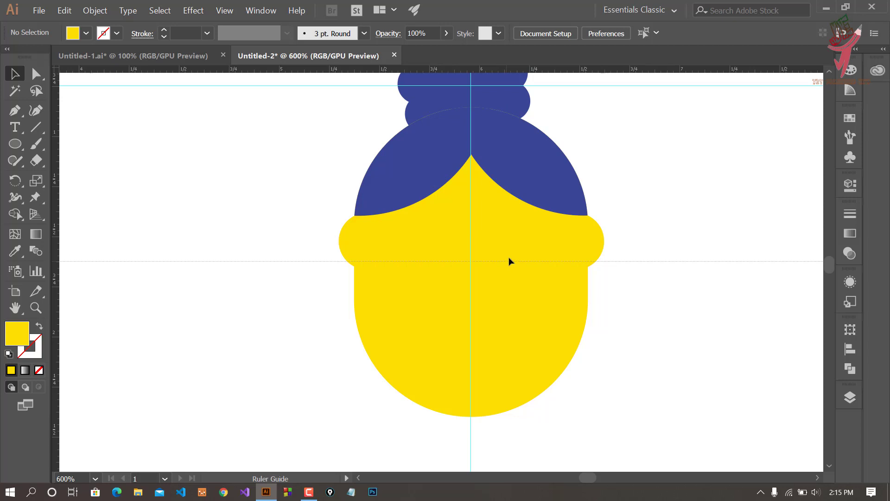
drag(509, 261, 510, 258)
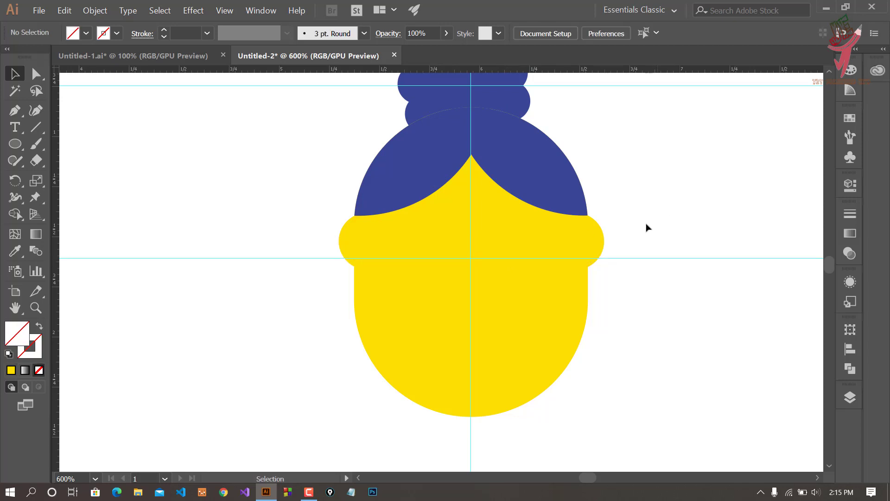
drag(621, 258, 622, 250)
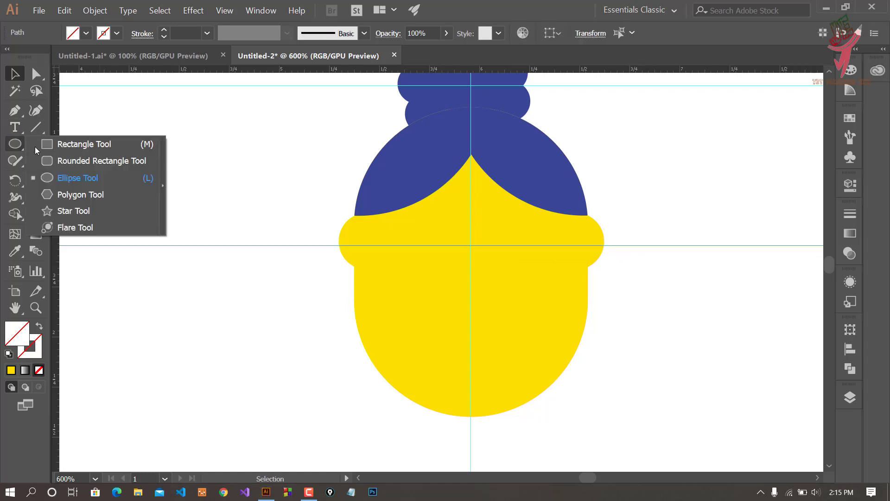
Step: Draw a small ellipse on the guide and give it a near-black fill
drag(19, 146, 63, 177)
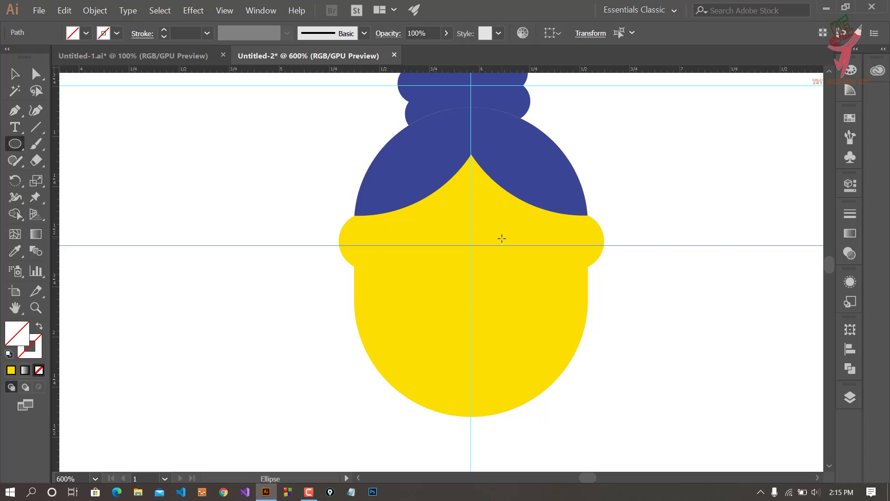
drag(509, 238, 514, 249)
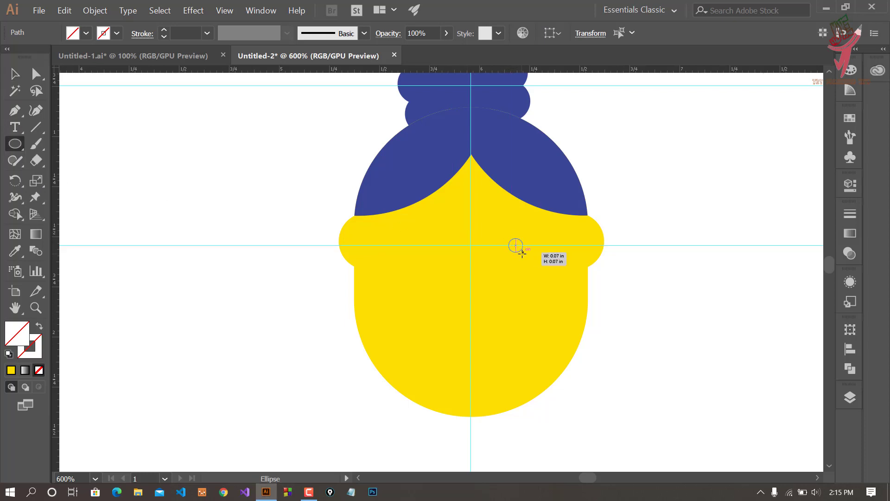
drag(521, 254, 522, 255)
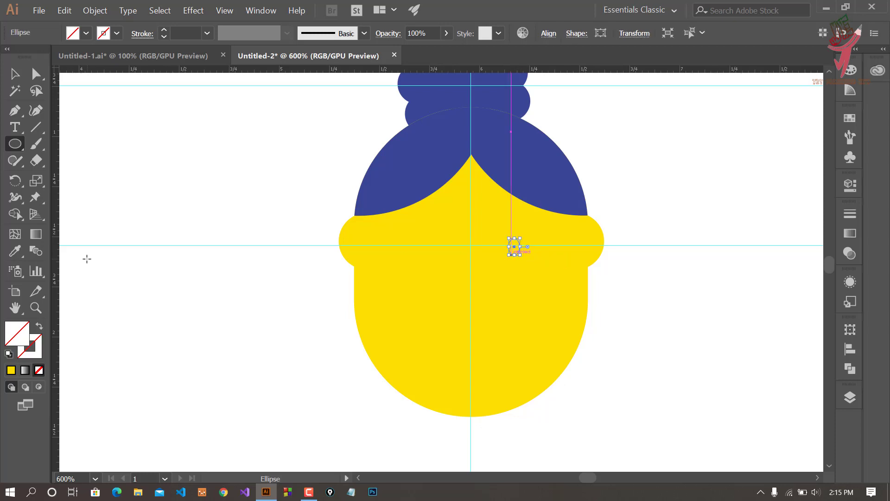
click(15, 250)
click(431, 175)
double_click(17, 333)
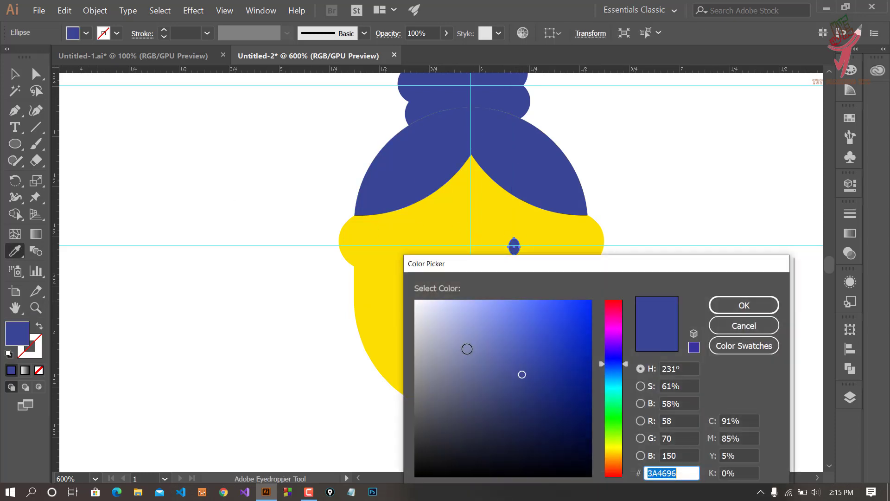
click(500, 466)
click(744, 305)
Step: Widen the eye slightly and Alt-drag a copy to the left of centre
key(v)
scroll(521, 241, up, 4)
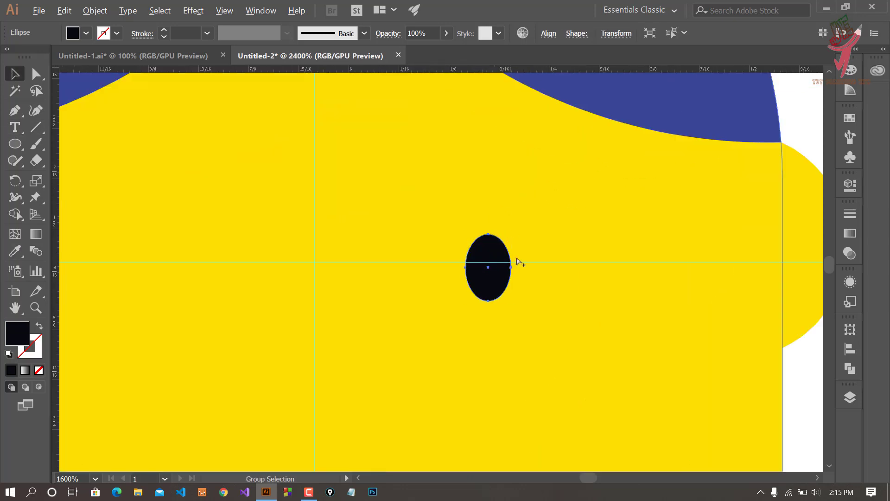
drag(511, 300, 524, 302)
scroll(647, 237, down, 4)
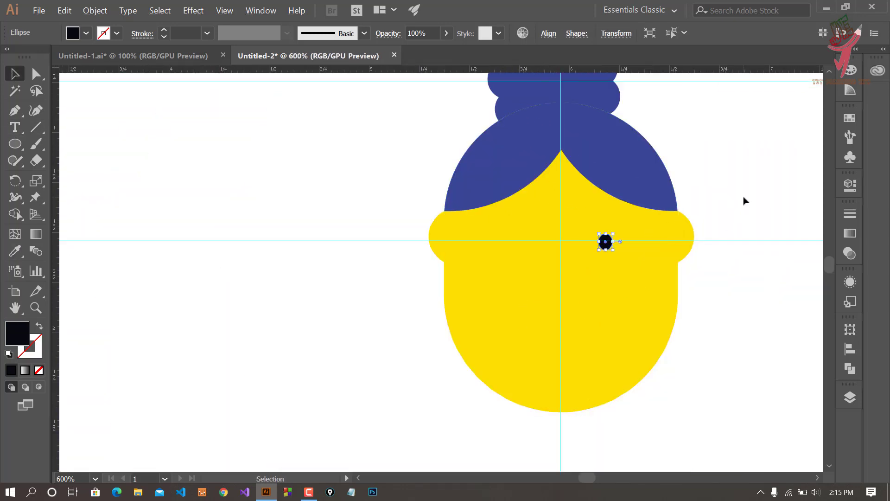
click(745, 199)
scroll(602, 297, up, 2)
scroll(576, 302, up, 1)
drag(582, 255, 463, 259)
key(ctrl)
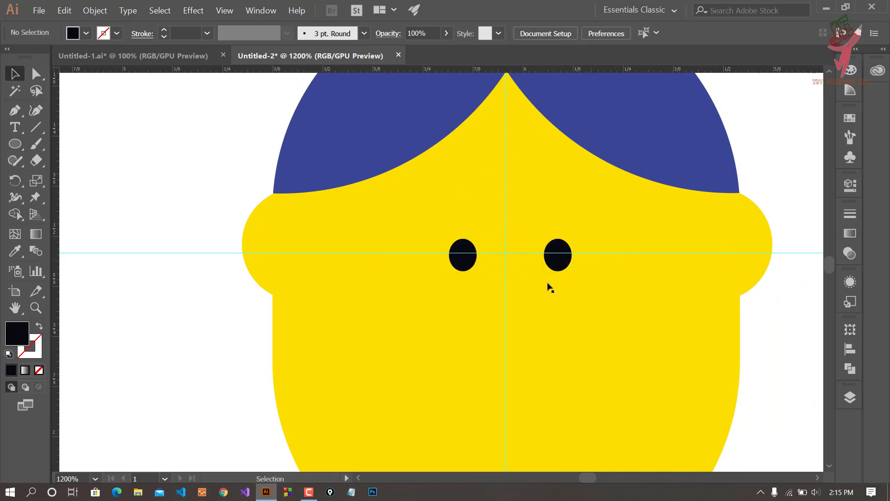
scroll(549, 266, down, 5)
scroll(543, 279, down, 2)
scroll(551, 306, up, 4)
scroll(570, 306, up, 2)
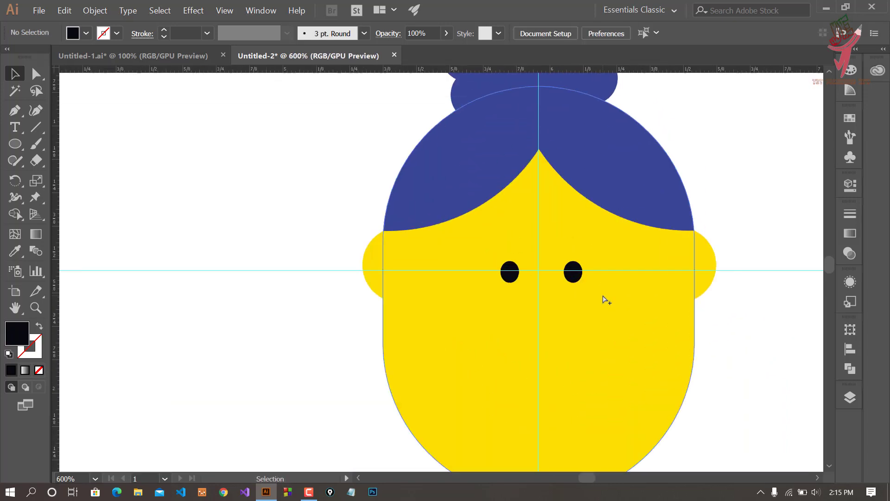
scroll(580, 304, up, 1)
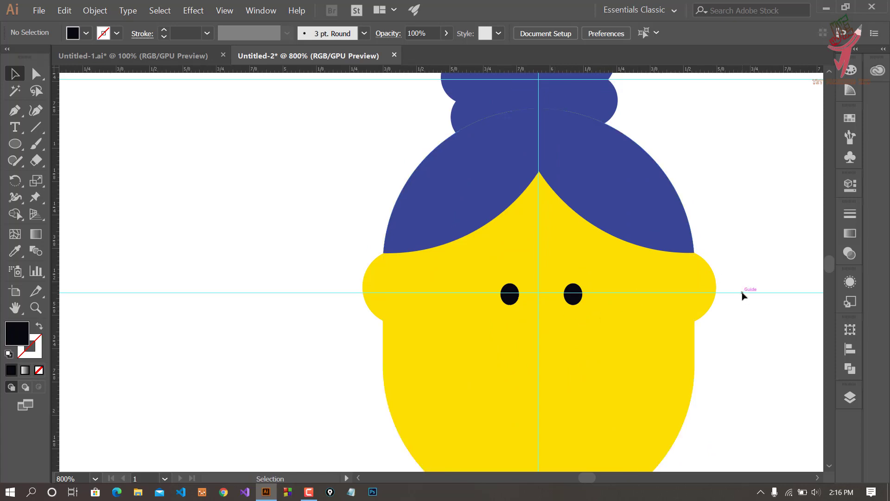
Step: Draw a thin rounded bar above the left eye filled with #273782
key(slash)
drag(14, 144, 55, 163)
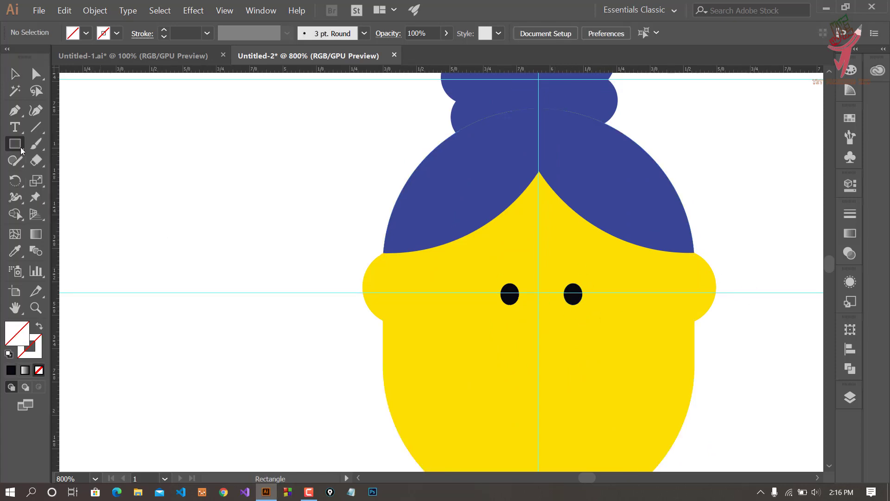
scroll(522, 280, up, 2)
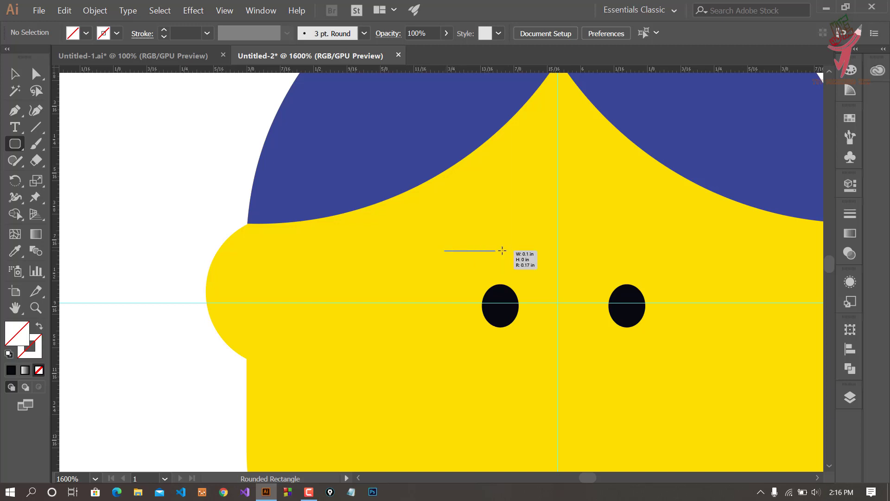
drag(502, 250, 539, 259)
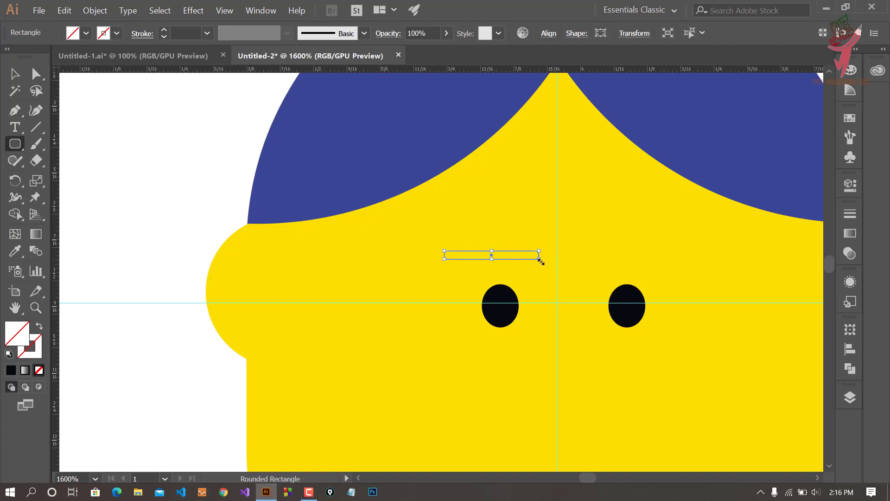
click(15, 251)
click(326, 185)
double_click(17, 333)
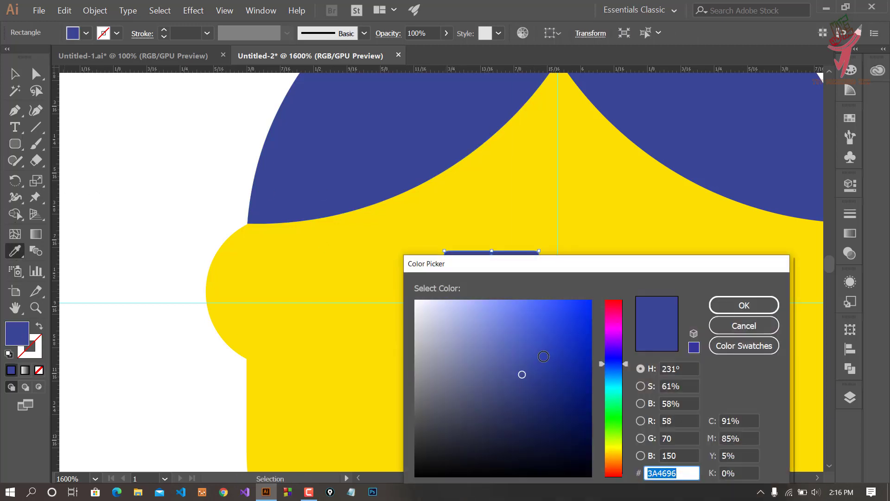
text(273782)
key(Return)
Step: Bend the bar with an Arc warp at 44% and stretch the eyebrow taller
key(v)
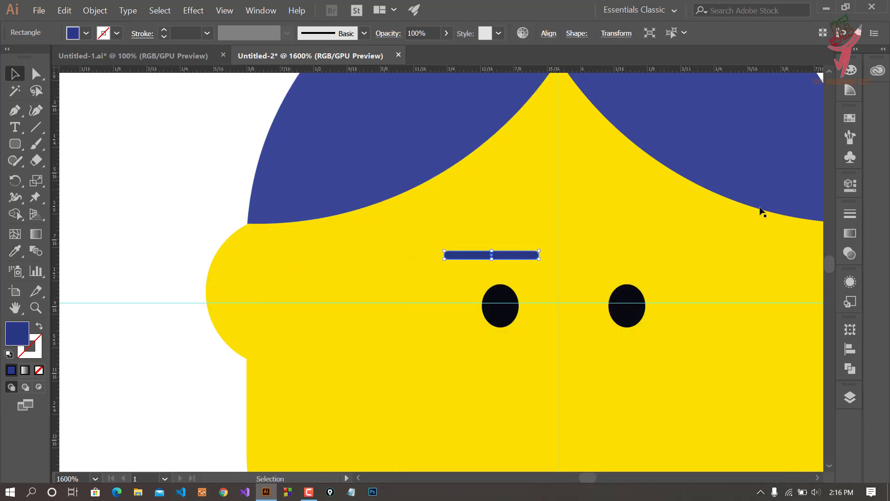
click(193, 10)
click(332, 185)
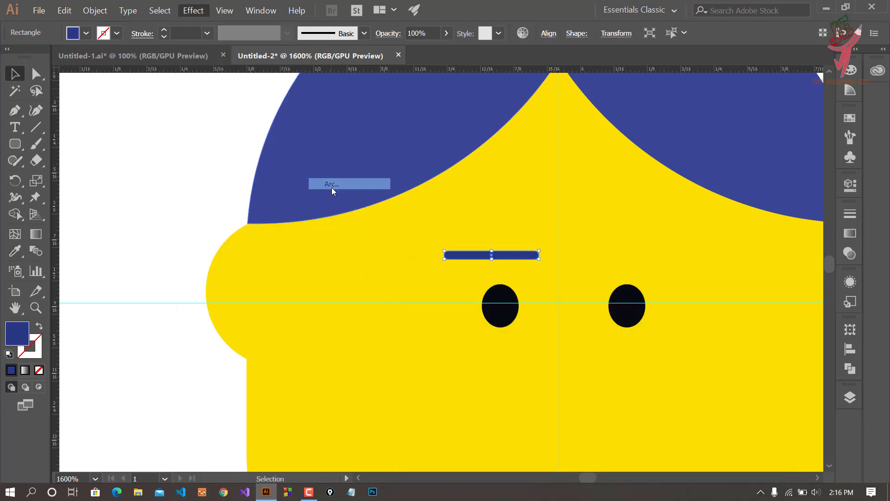
drag(741, 249, 757, 252)
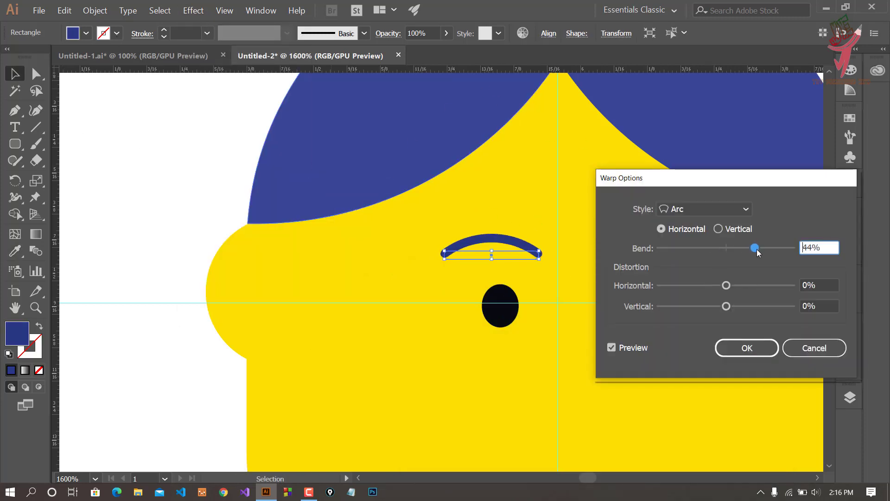
click(766, 343)
drag(492, 251, 494, 248)
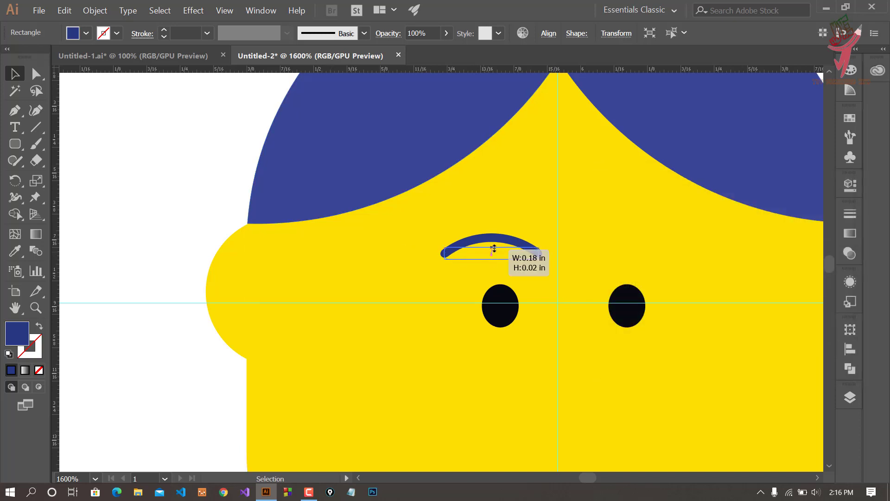
key(ctrl+shift+a)
key(ctrl+alt+0)
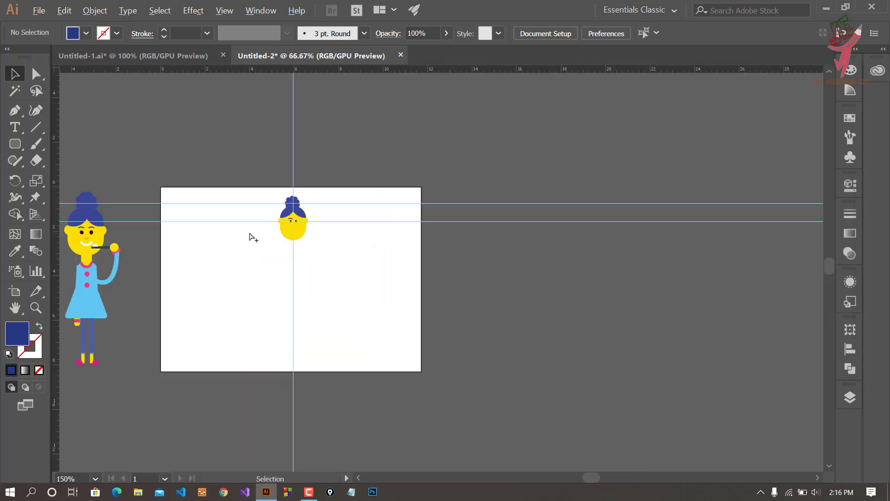
Step: Alt-drag a copy of the arched eyebrow over the right eye
key(ctrl+1)
scroll(424, 258, up, 1)
scroll(424, 257, up, 3)
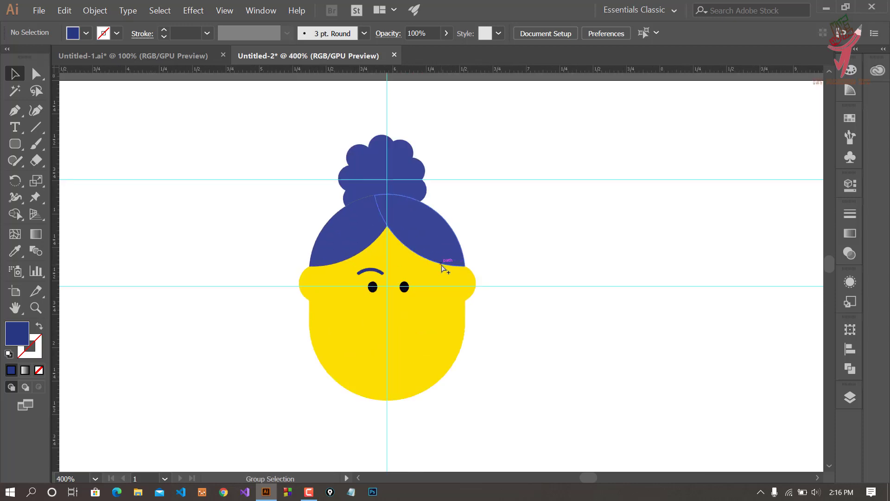
scroll(423, 274, up, 2)
scroll(423, 276, up, 1)
drag(428, 277, 520, 278)
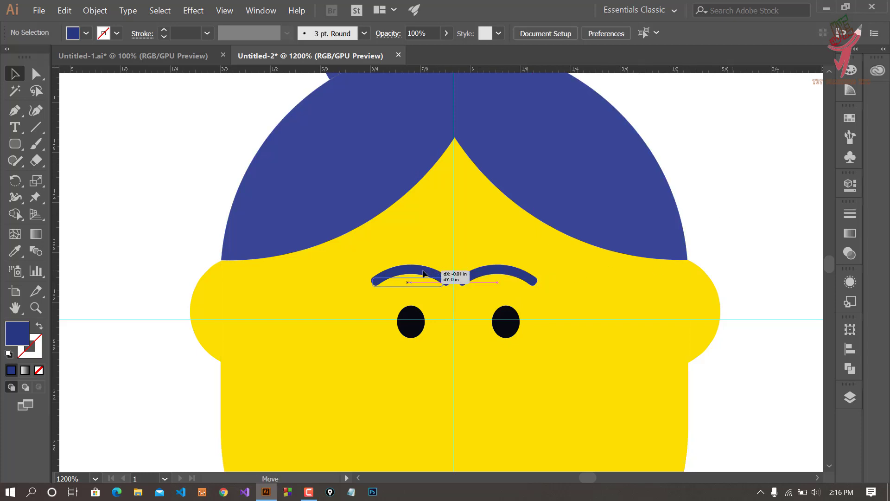
drag(423, 274, 423, 274)
click(688, 235)
click(520, 279)
click(689, 217)
Step: Drag the eye-level guide upward across the hair bun
scroll(742, 243, down, 2)
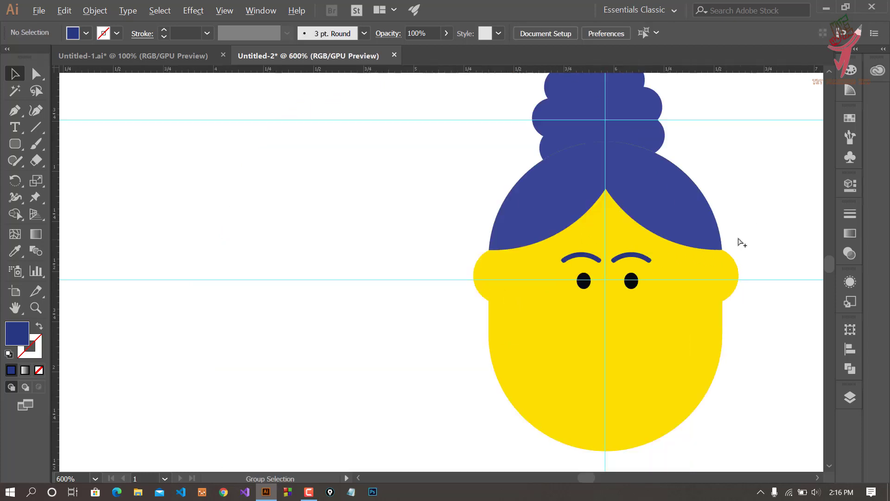
scroll(741, 242, down, 1)
scroll(696, 278, up, 2)
scroll(654, 290, up, 1)
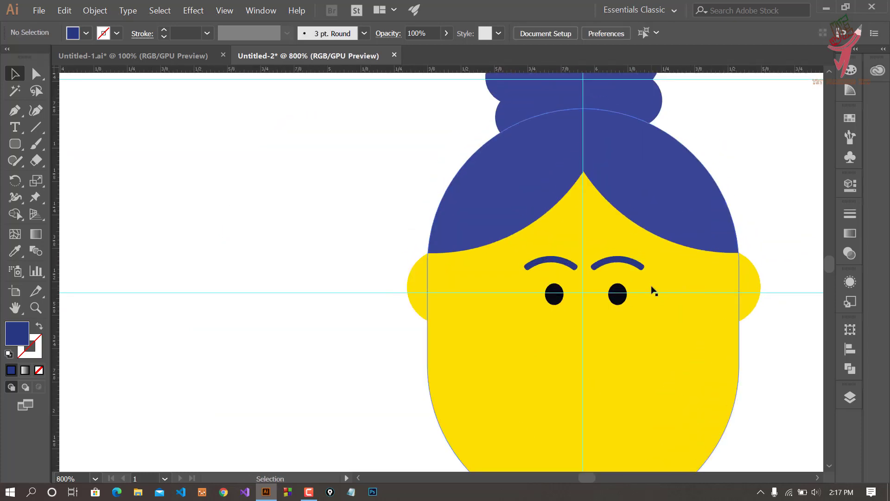
scroll(657, 241, right, 3)
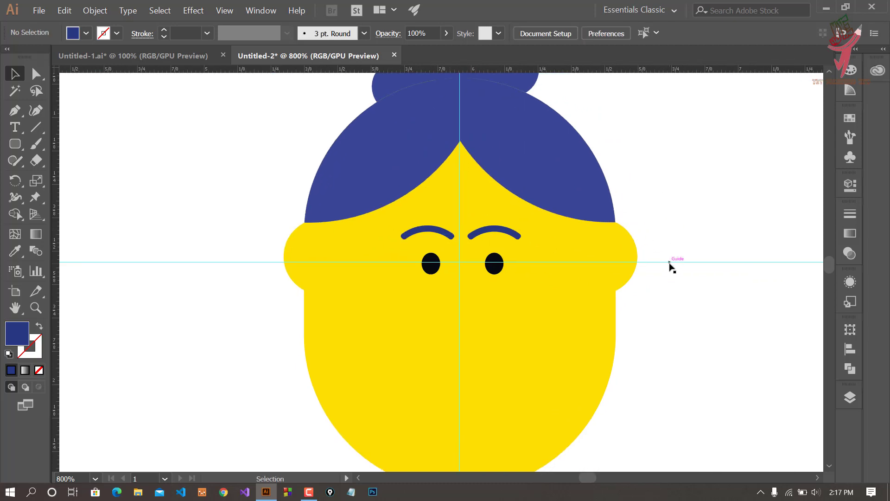
drag(670, 263, 646, 93)
scroll(654, 107, up, 1)
scroll(624, 117, down, 2)
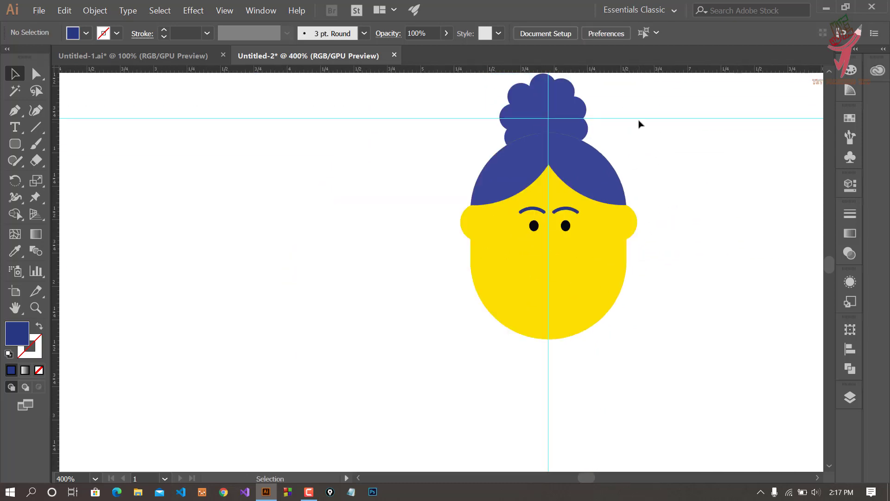
scroll(633, 76, up, 2)
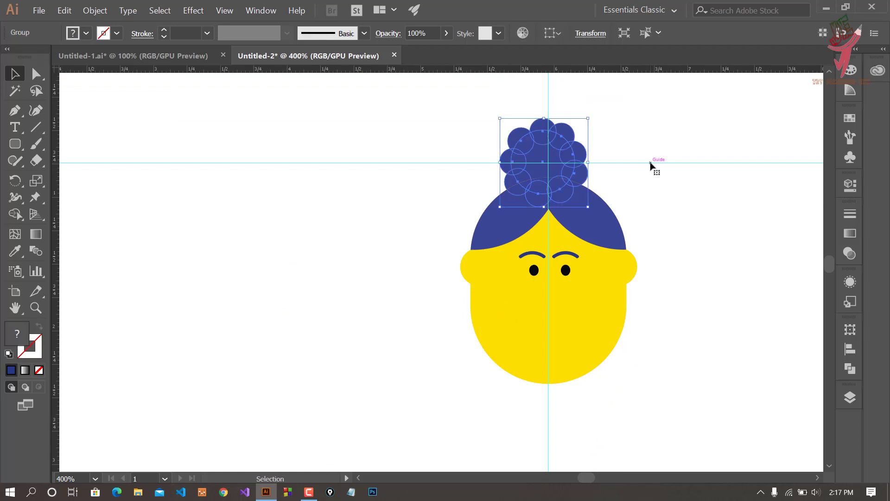
Step: Undo to restore the eye-line guide, then ungroup the bun circles via right-click Ungroup
key(ctrl+z)
click(726, 185)
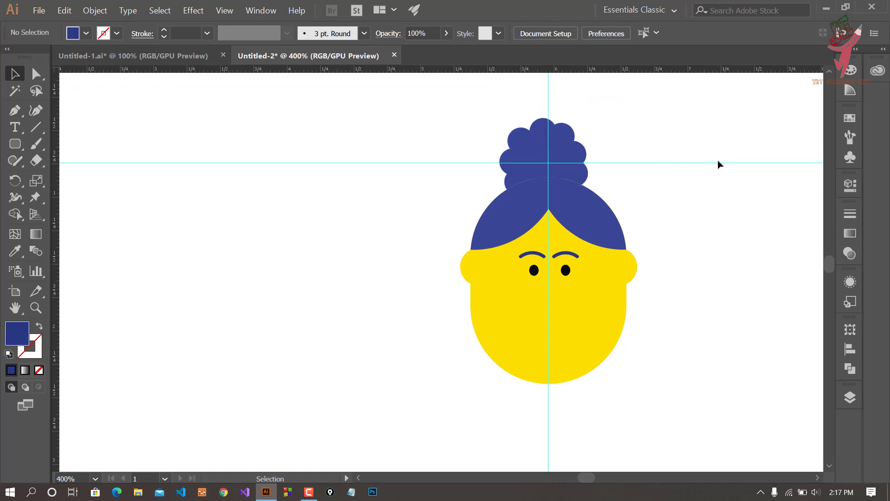
key(ctrl+z)
key(ctrl+z)
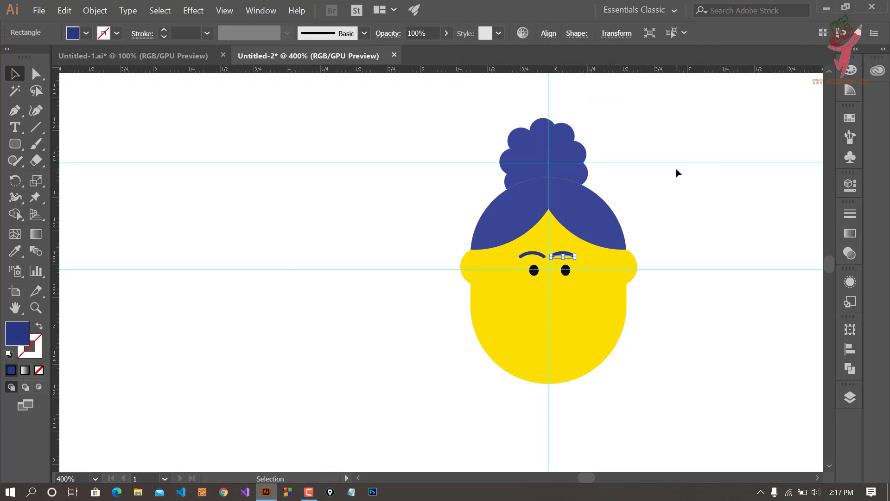
key(ctrl+z)
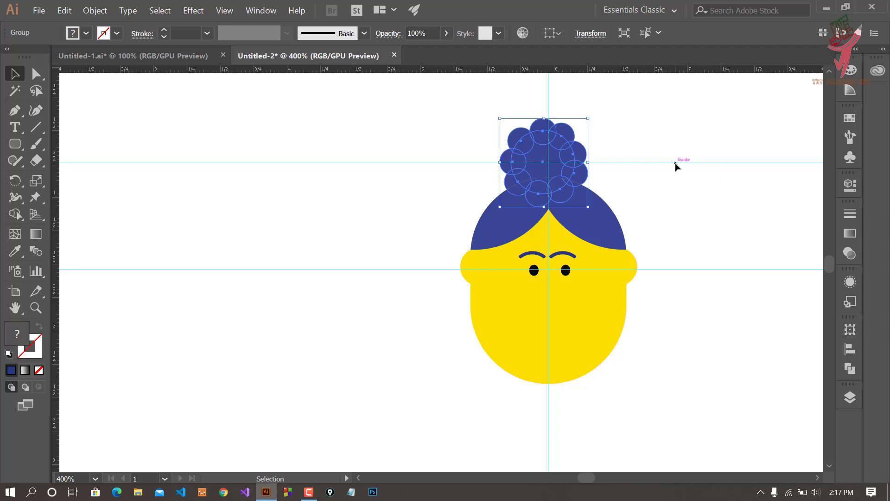
right_click(578, 162)
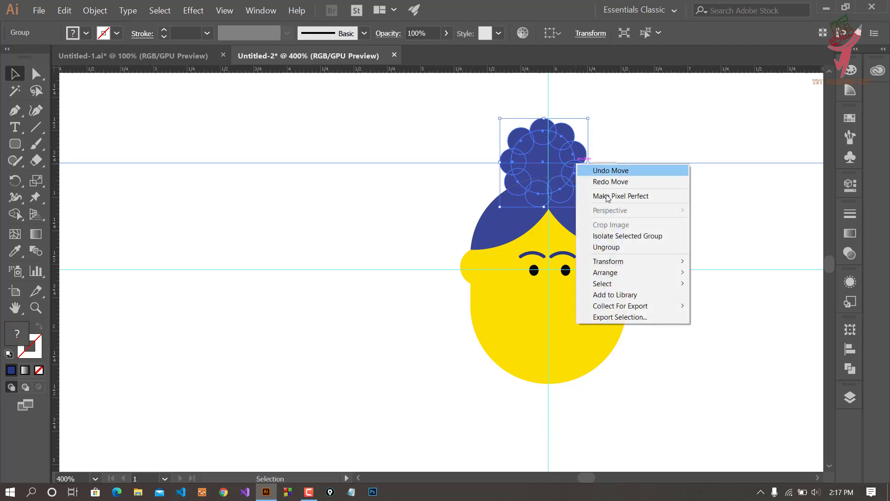
click(607, 246)
click(662, 175)
Step: Delete the horizontal guides by dragging each one back onto the top ruler
click(659, 163)
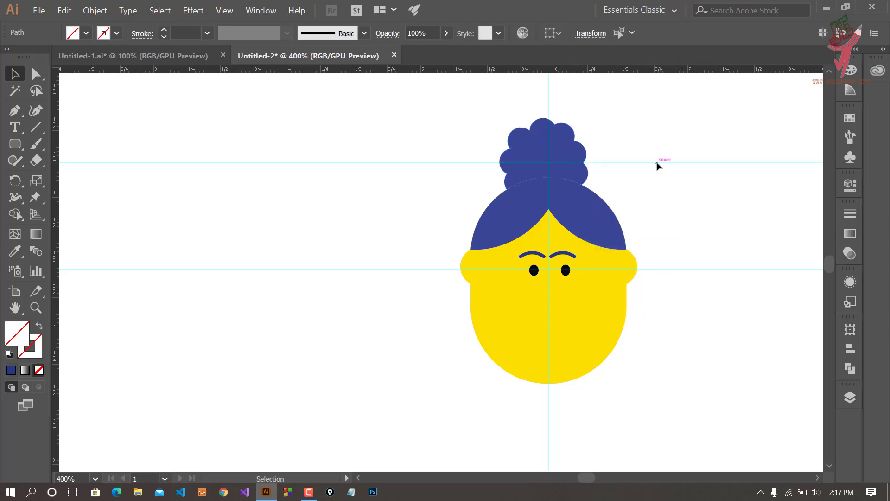
drag(659, 163, 655, 72)
drag(642, 163, 630, 71)
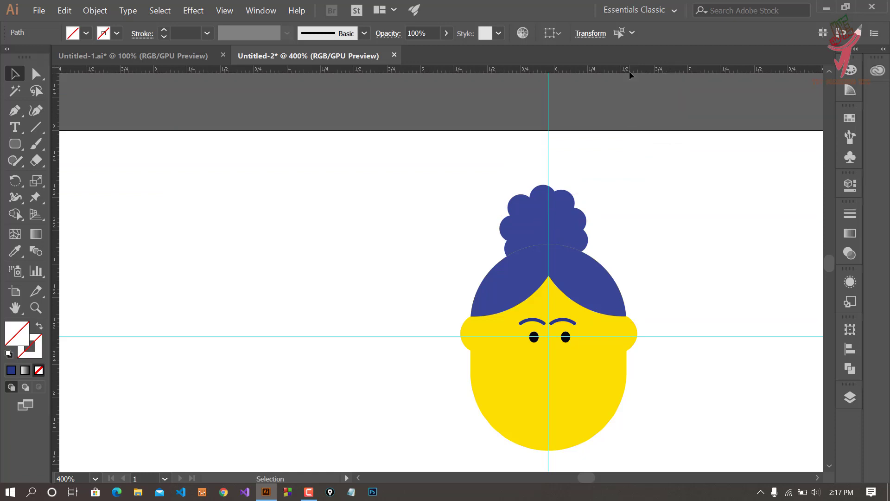
scroll(666, 286, down, 2)
scroll(666, 286, down, 1)
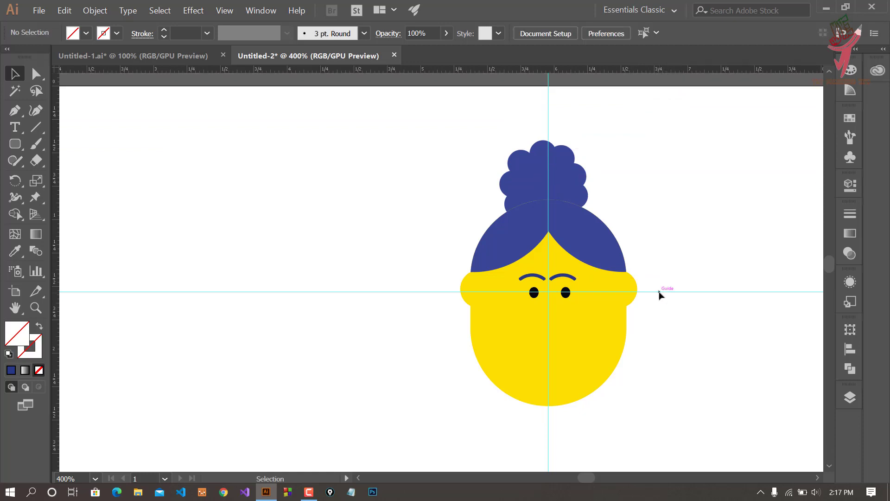
drag(659, 293, 628, 73)
Step: Zoom and pan to centre the face, then select the right eyebrow
scroll(670, 330, down, 3)
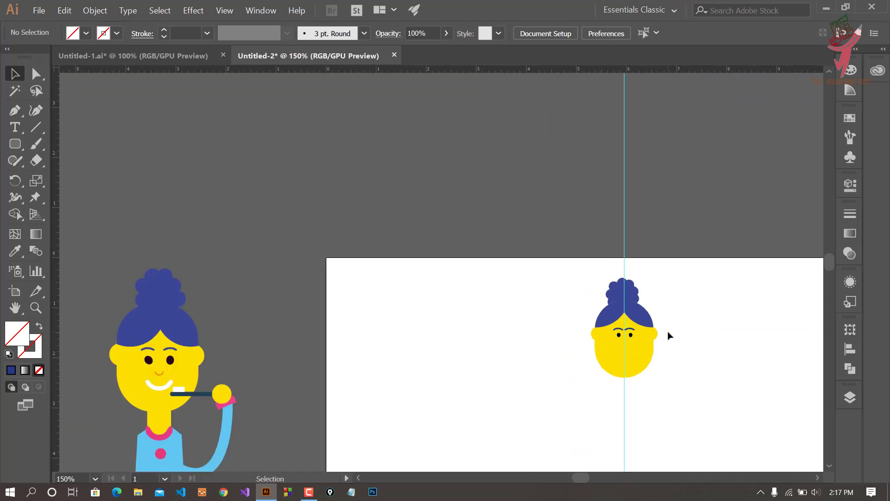
scroll(670, 335, down, 1)
scroll(674, 370, up, 2)
scroll(672, 367, up, 2)
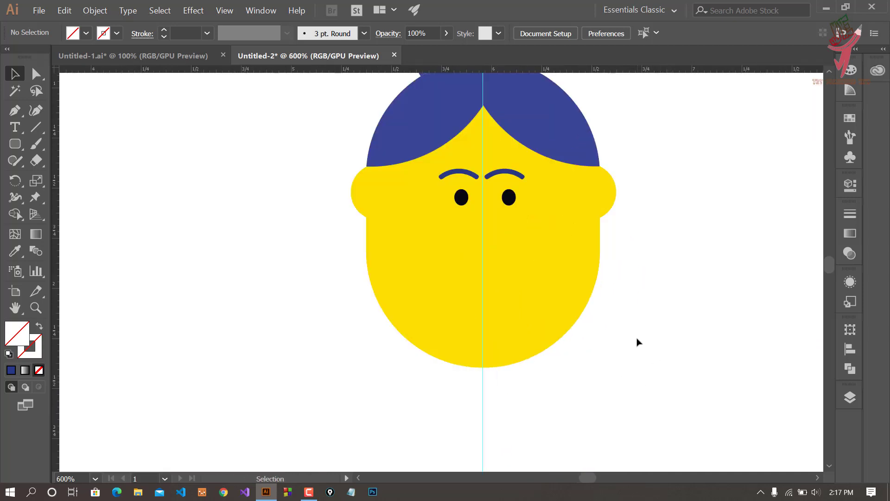
drag(654, 322, 684, 334)
scroll(685, 335, down, 4)
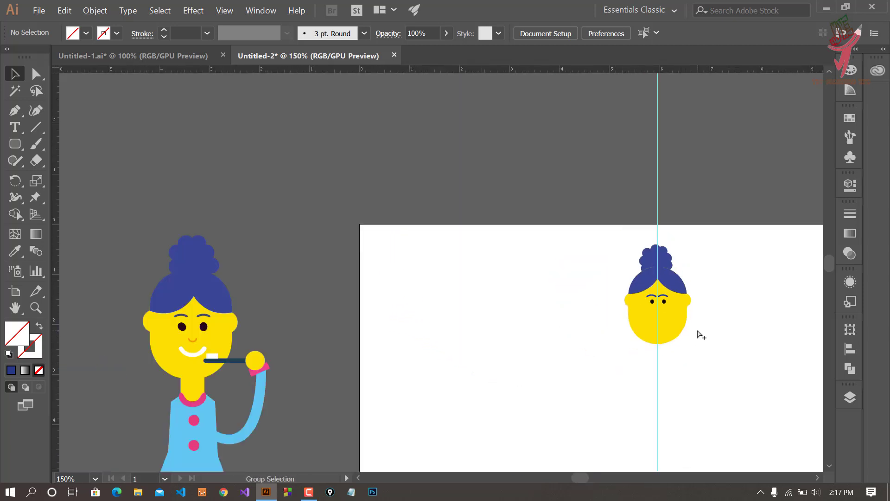
scroll(701, 335, up, 1)
scroll(698, 332, up, 2)
scroll(699, 333, up, 1)
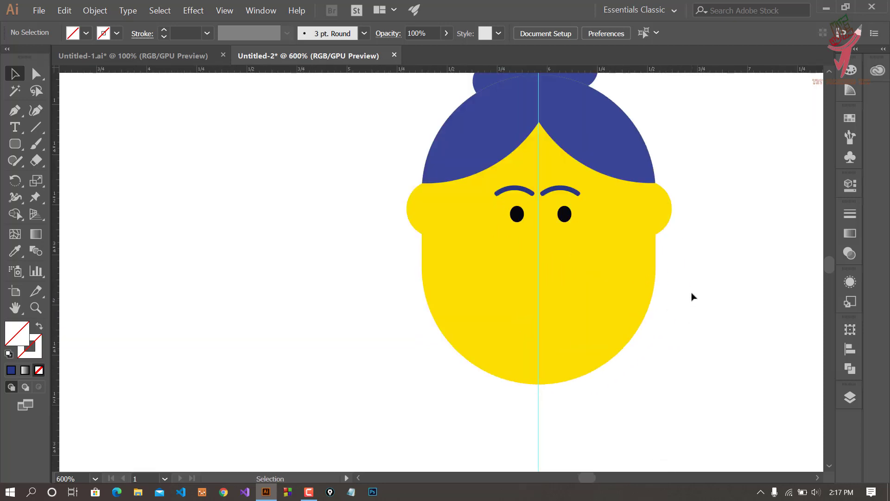
scroll(678, 305, up, 2)
scroll(573, 270, down, 2)
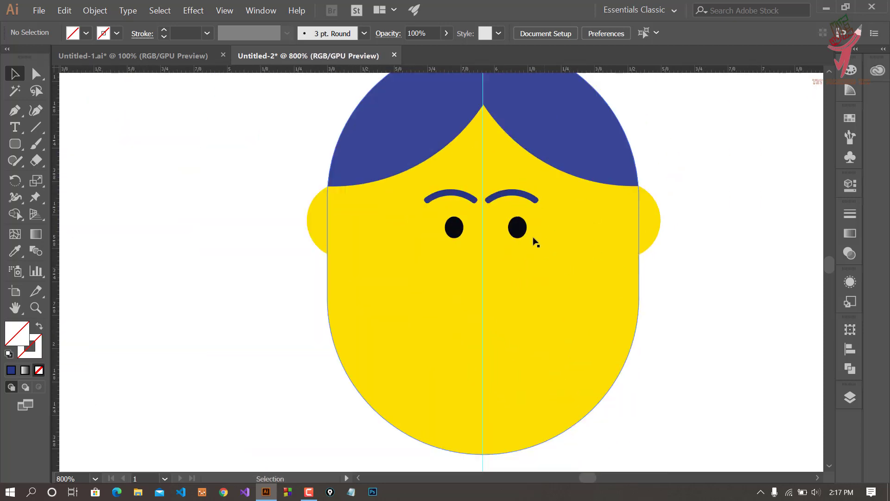
drag(557, 288, 611, 325)
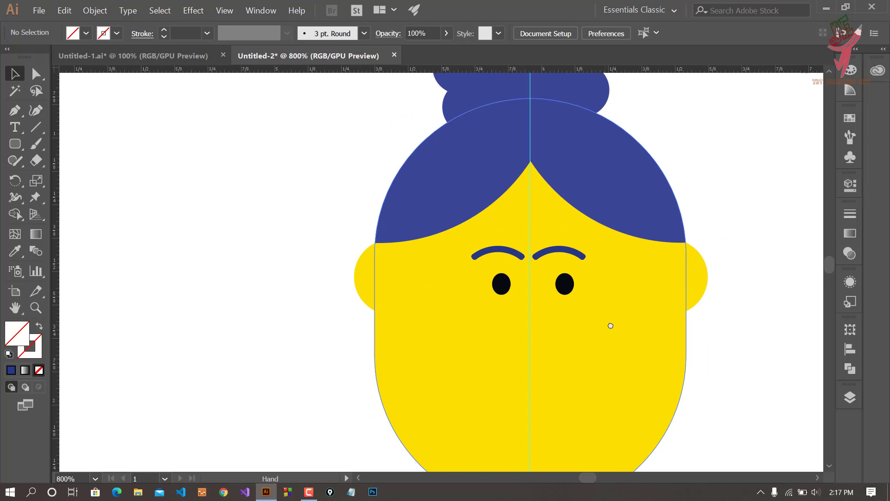
click(567, 254)
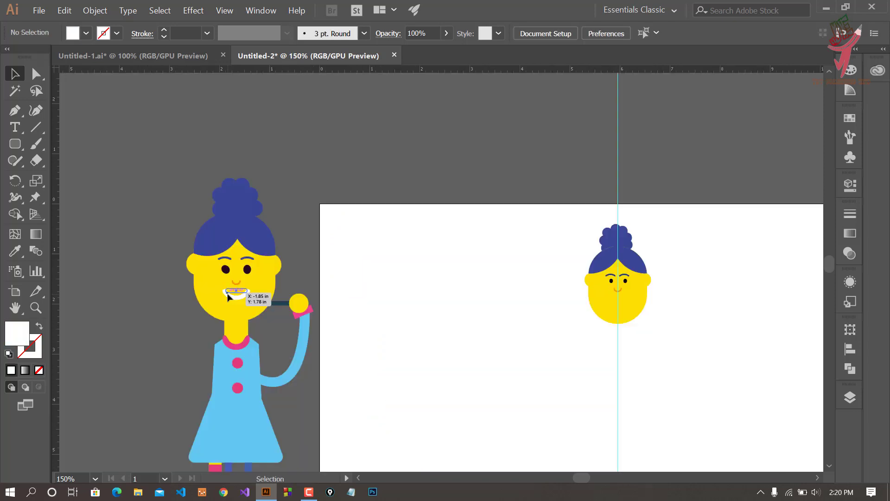
Step: Draw a thin rounded-rectangle bar across the lower half of the face
drag(227, 297, 228, 298)
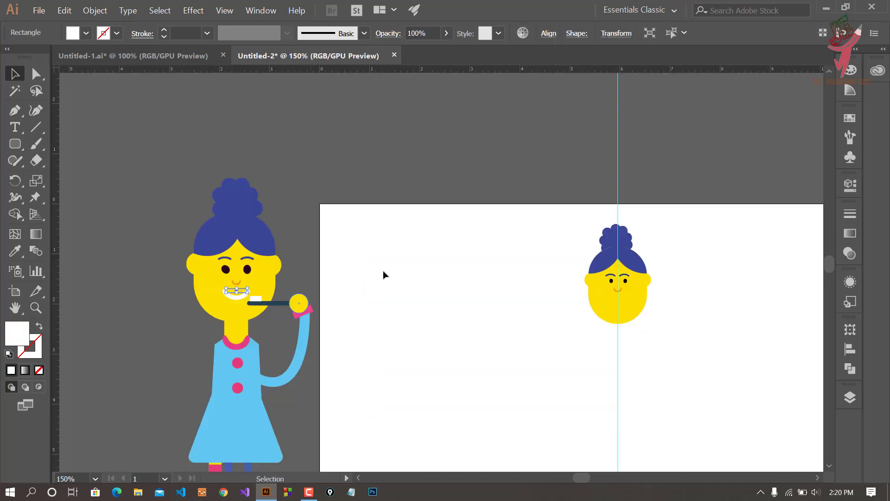
click(11, 146)
scroll(572, 288, up, 3)
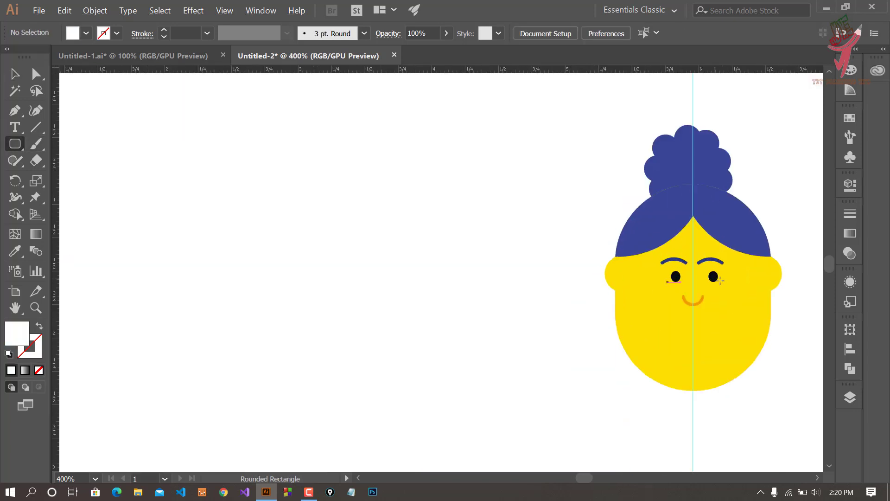
drag(572, 288, 455, 263)
scroll(538, 283, up, 3)
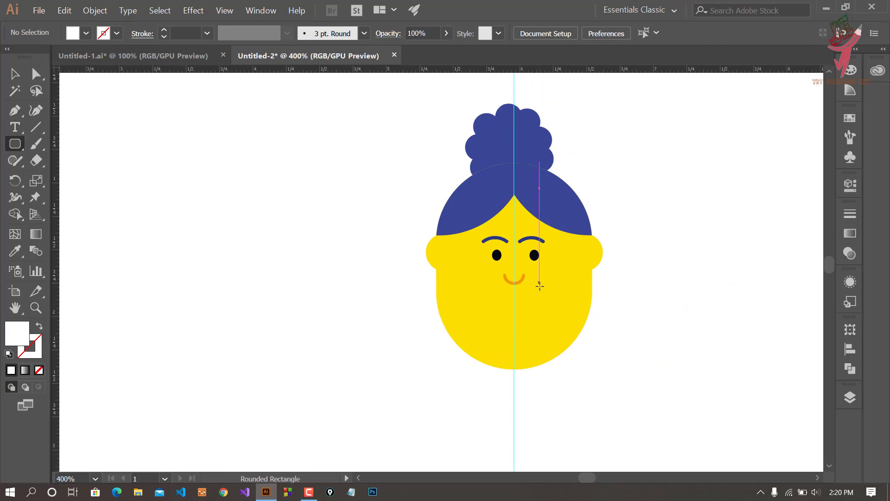
drag(509, 306, 551, 309)
scroll(593, 312, up, 3)
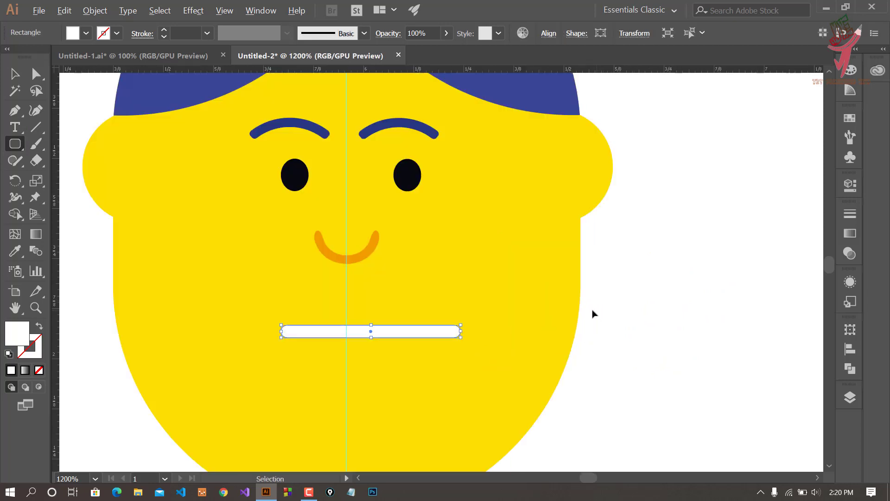
scroll(603, 301, left, 1)
scroll(628, 288, left, 1)
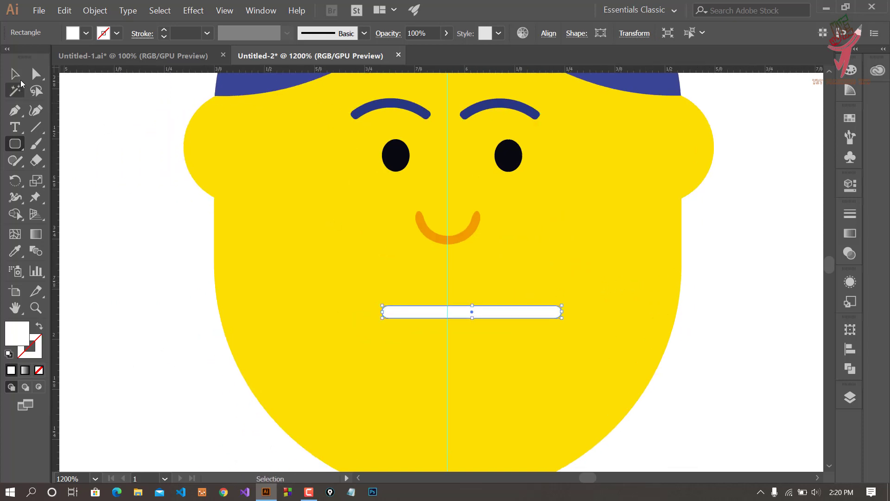
Step: Check the bar's corner radii in the Transform options, keeping the corners rounded
click(20, 80)
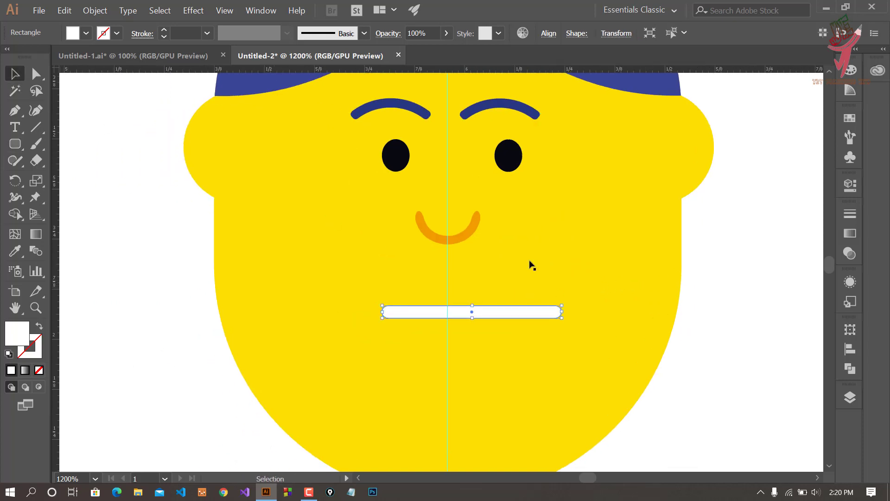
click(849, 185)
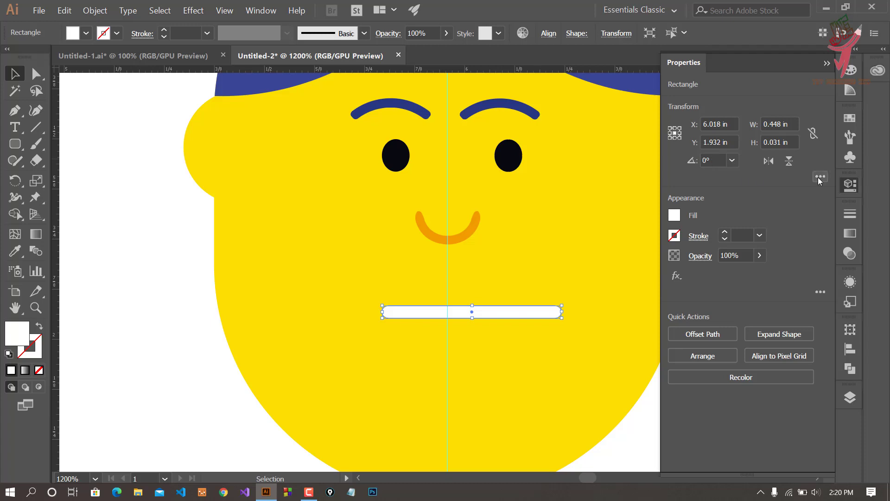
click(819, 177)
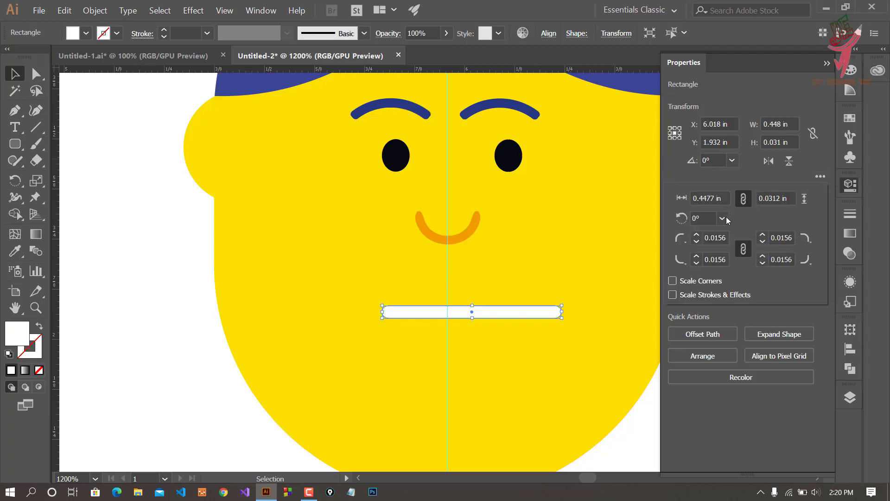
click(697, 241)
click(697, 235)
click(815, 71)
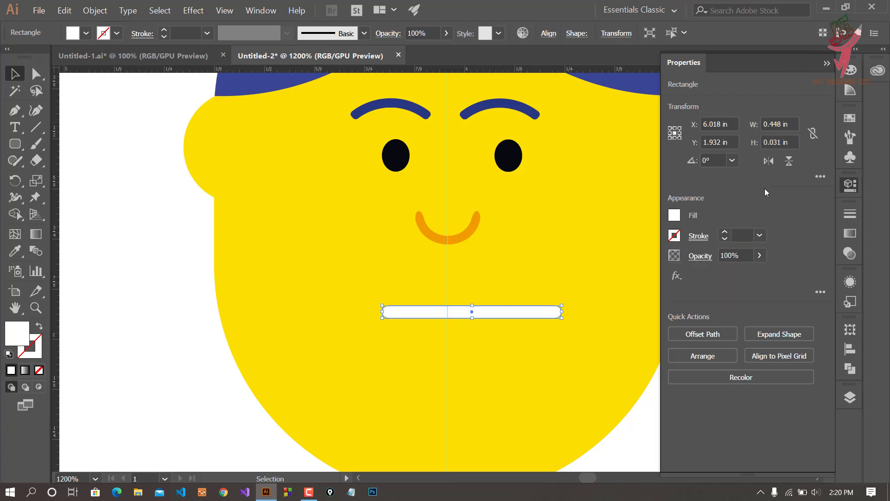
Step: Warp the mouth bar with a Horizontal Arc at -84% bend
click(191, 10)
mouse_move(202, 183)
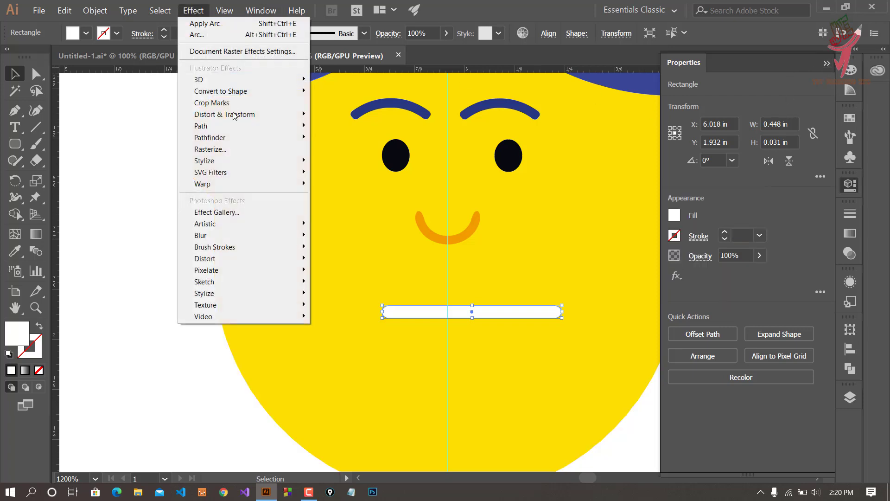
click(327, 184)
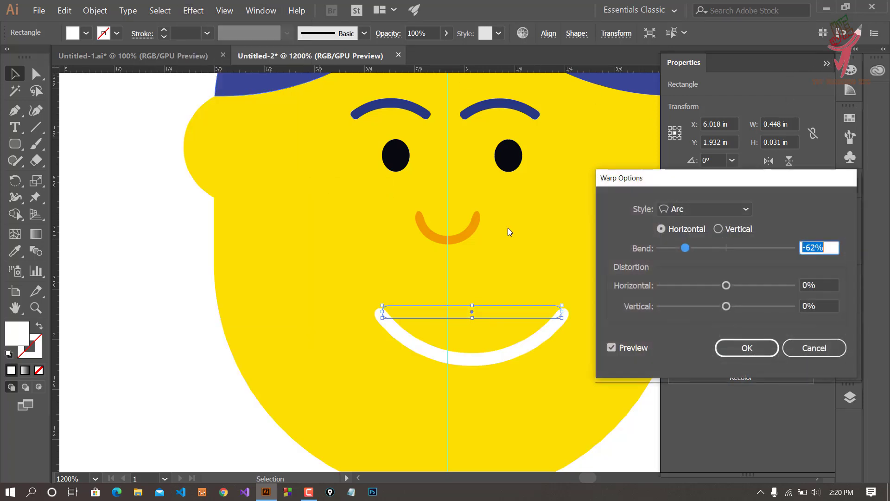
drag(685, 249, 666, 249)
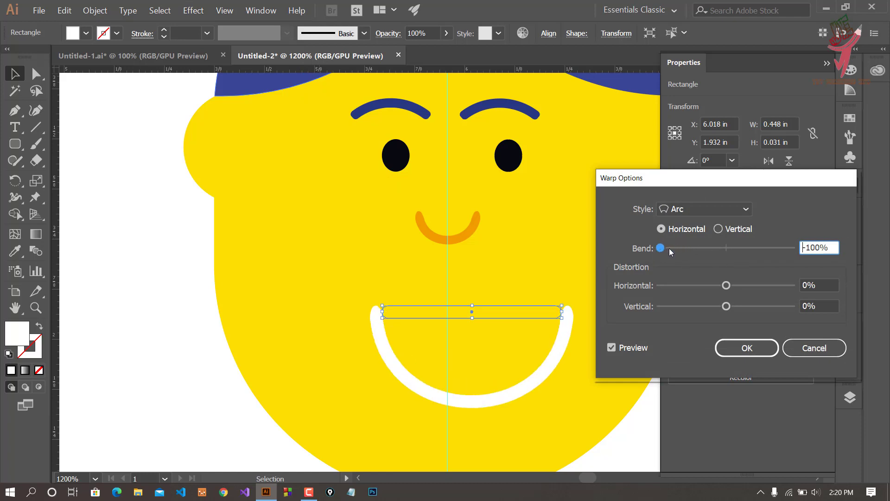
drag(669, 252, 672, 253)
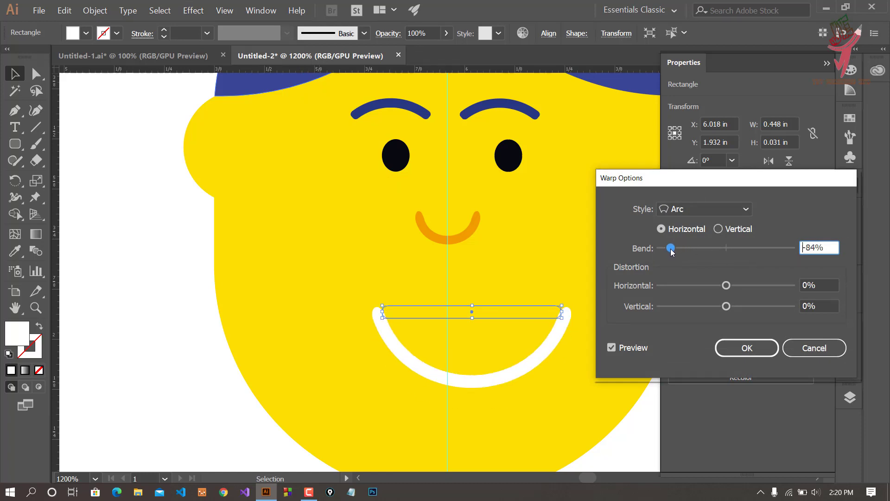
click(747, 347)
Step: Make the mouth bar slightly taller and set its corner radius to 0.026 in
drag(472, 319, 476, 326)
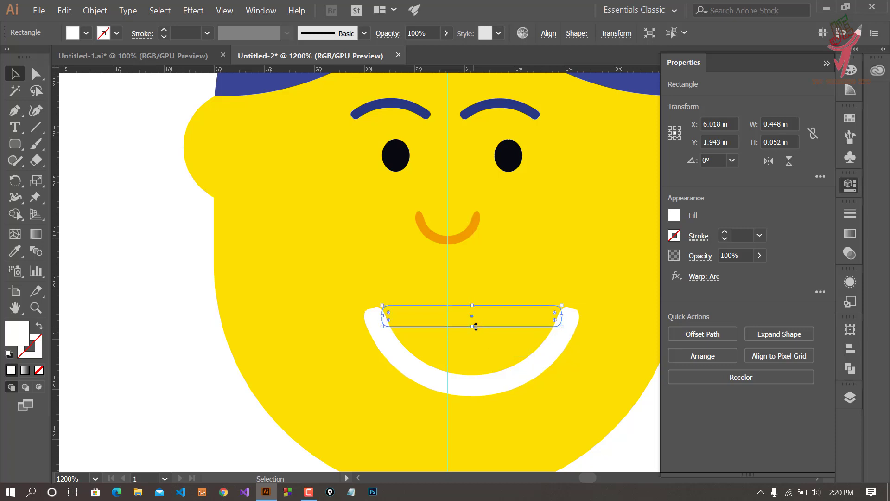
click(820, 177)
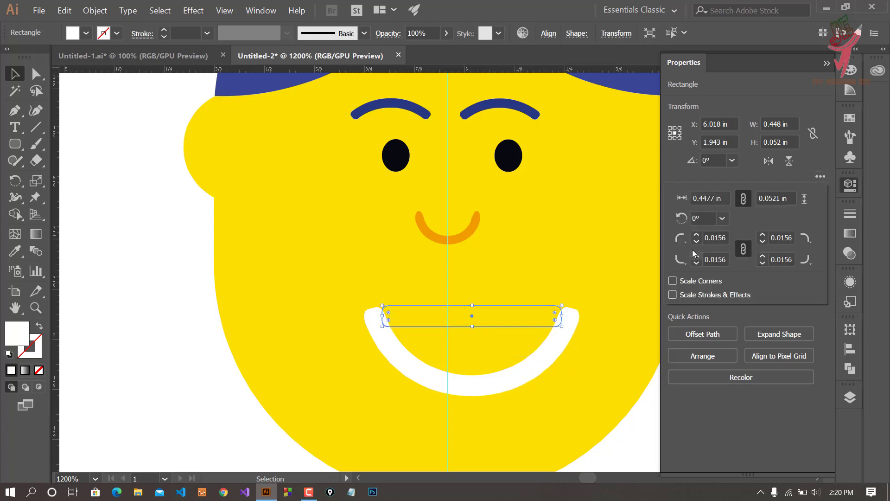
click(696, 235)
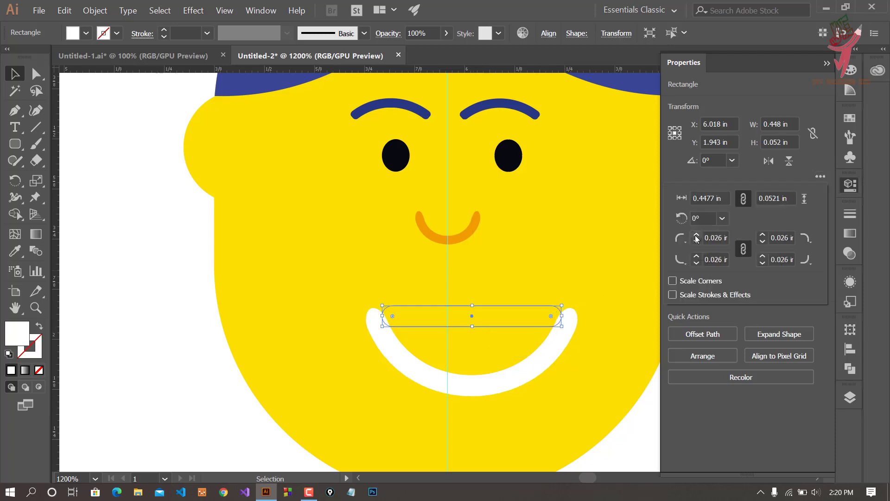
click(825, 64)
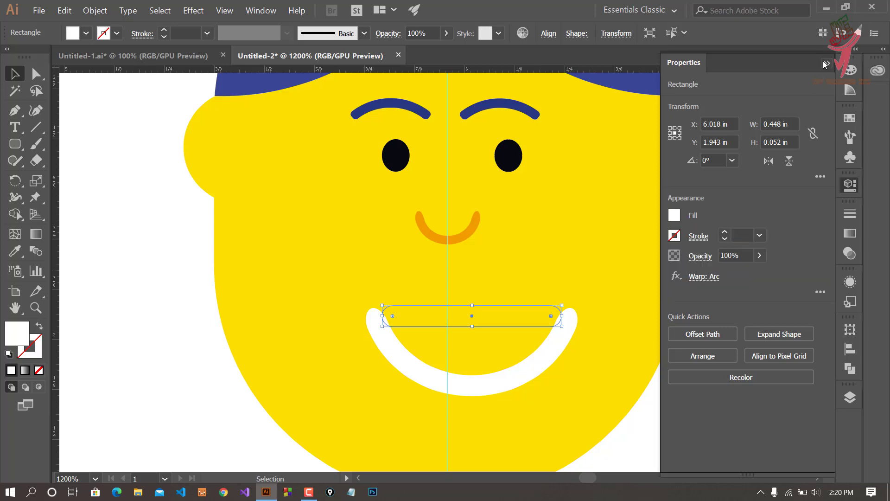
Step: Move the white mouth arc so it is centred on the vertical guide
click(638, 438)
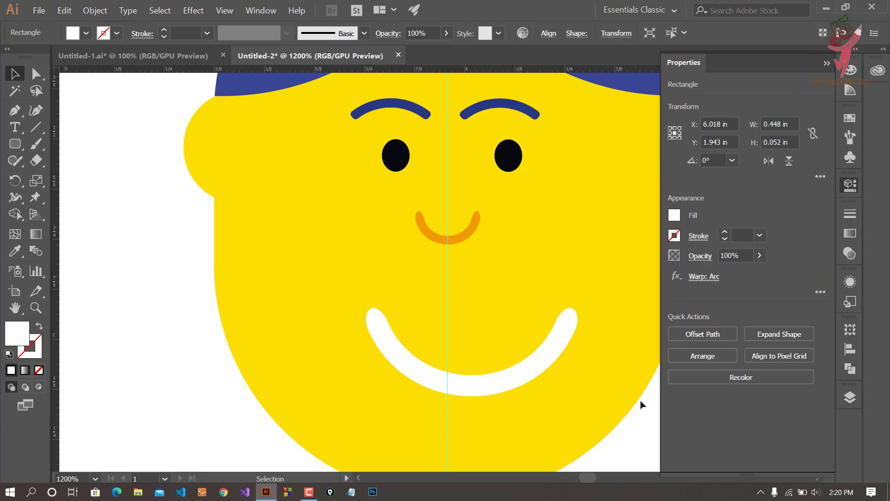
alt+scroll(641, 348, down, 3)
drag(604, 403, 540, 357)
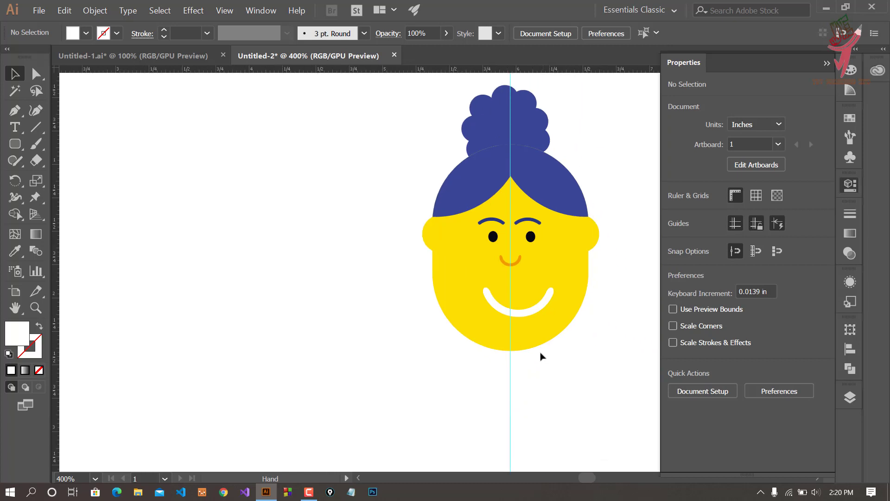
alt+scroll(538, 325, up, 2)
drag(531, 299, 514, 298)
drag(593, 381, 584, 364)
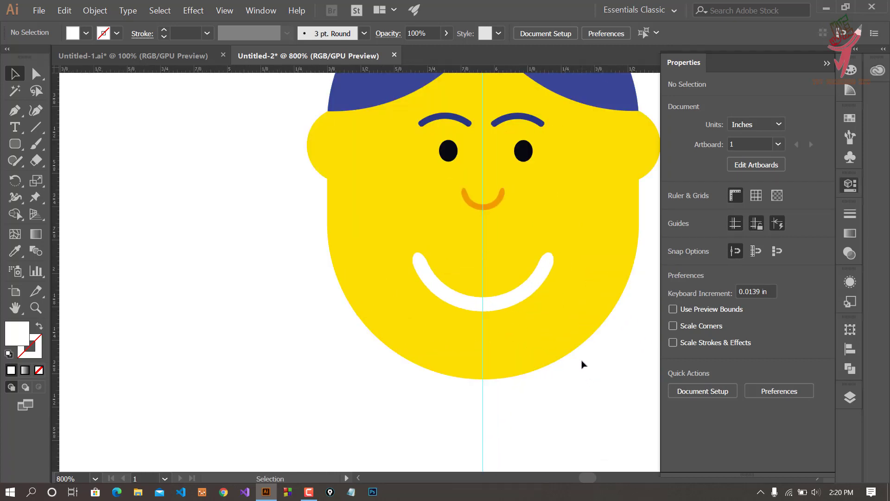
alt+scroll(597, 365, down, 5)
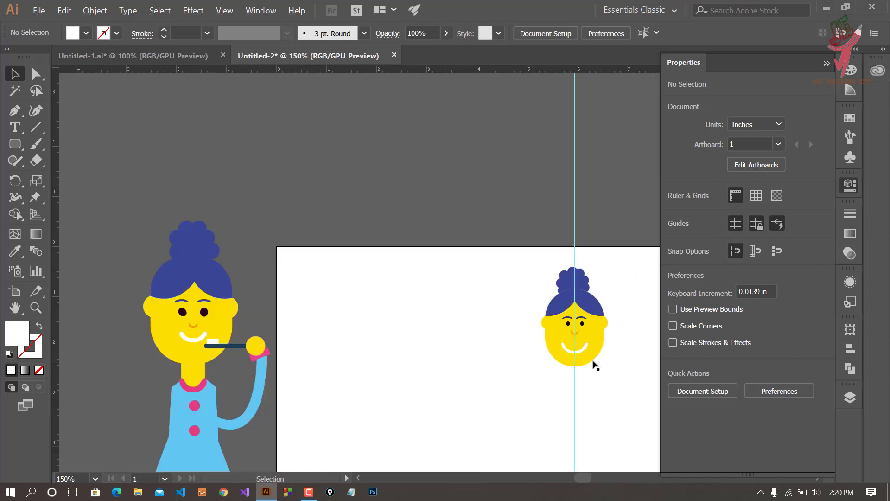
alt+scroll(591, 358, up, 3)
alt+scroll(590, 357, up, 3)
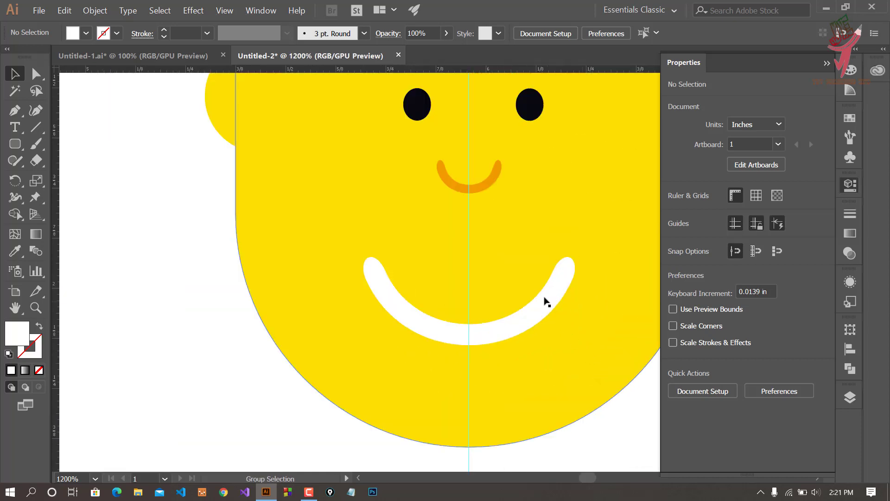
Step: Narrow the mouth bar to about 0.38 in wide
click(549, 260)
mouse_move(561, 267)
mouse_down()
mouse_move(530, 268)
mouse_move(506, 252)
mouse_move(505, 232)
mouse_up()
click(615, 427)
scroll(614, 424, down, 1)
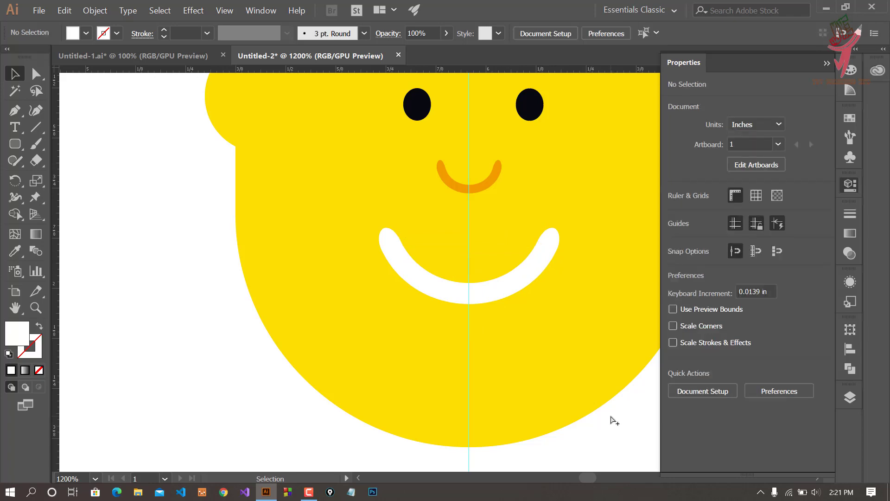
scroll(613, 420, down, 2)
scroll(611, 414, down, 2)
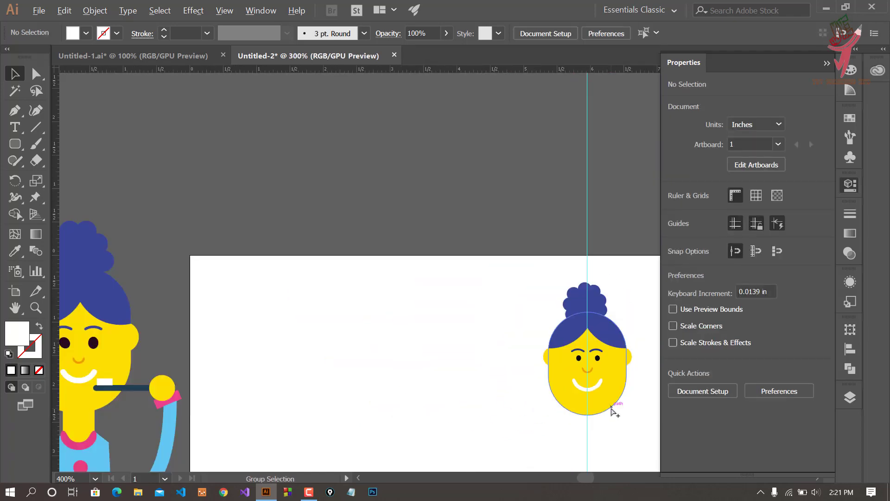
drag(576, 392, 582, 351)
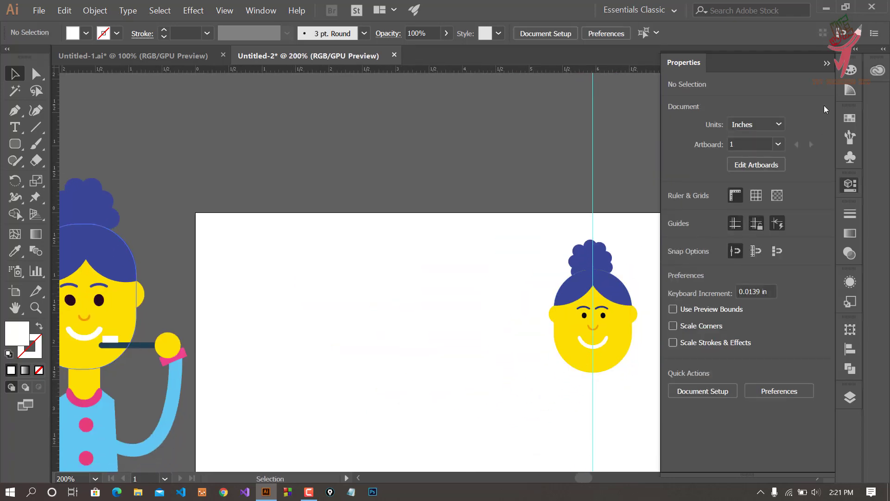
Step: Recentre the view on the face and raise the mouth bar's top edge slightly
click(827, 64)
scroll(710, 299, down, 2)
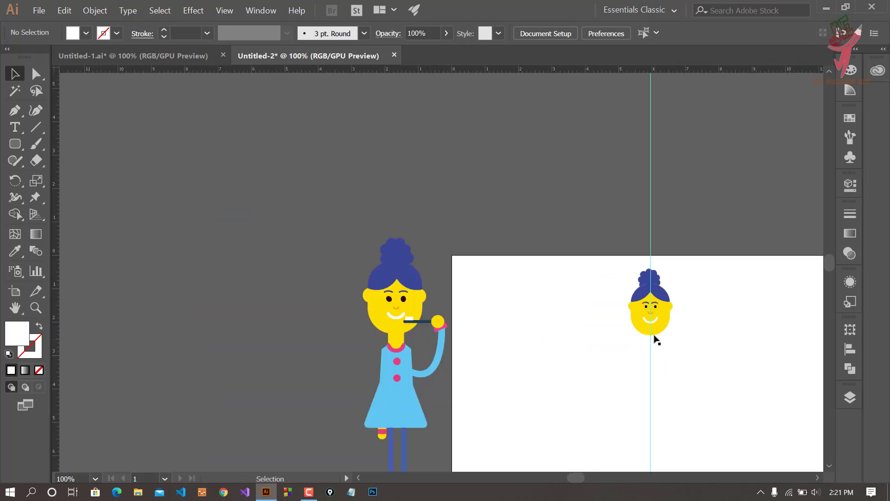
scroll(657, 339, up, 1)
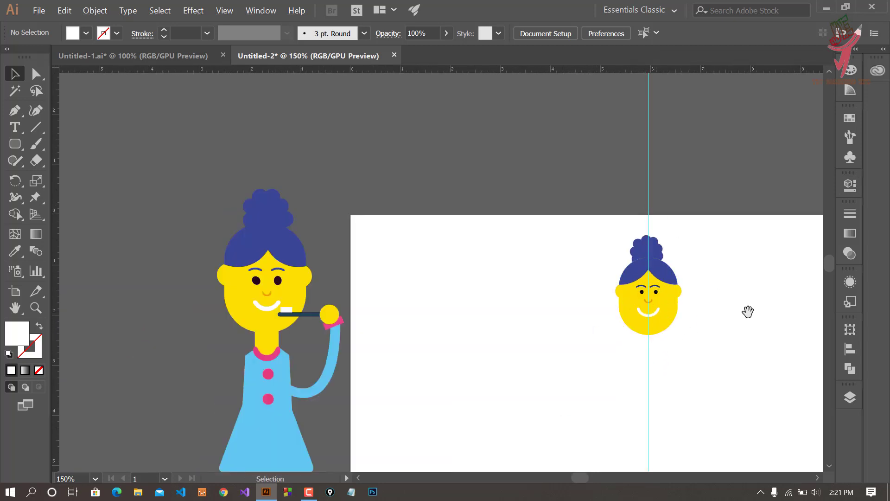
drag(748, 312, 687, 246)
scroll(672, 283, up, 1)
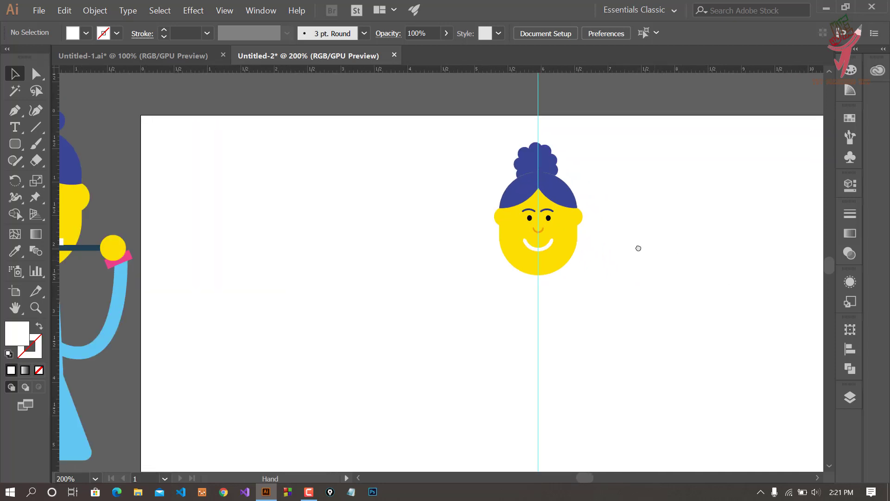
scroll(640, 265, up, 2)
drag(607, 262, 691, 320)
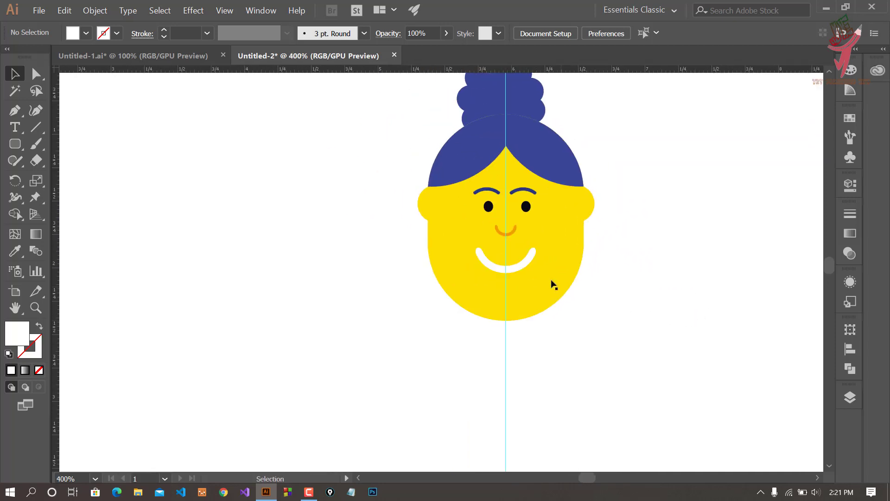
drag(505, 247, 507, 242)
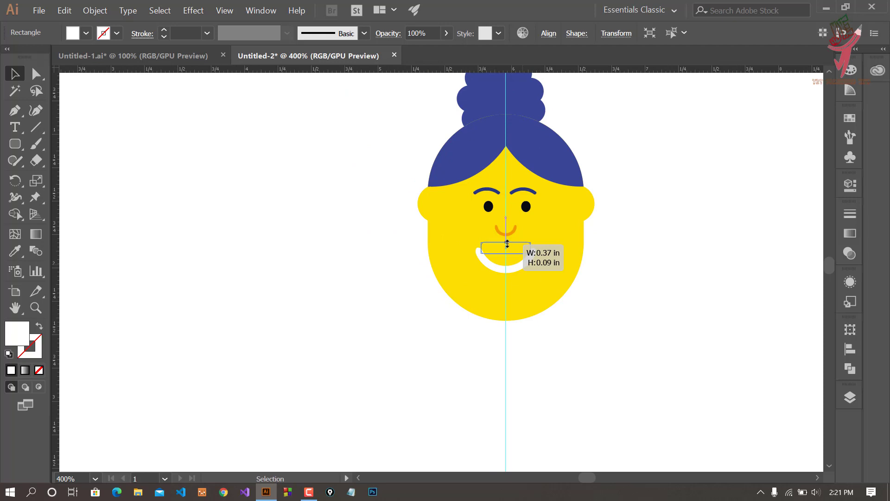
click(624, 262)
scroll(627, 265, down, 2)
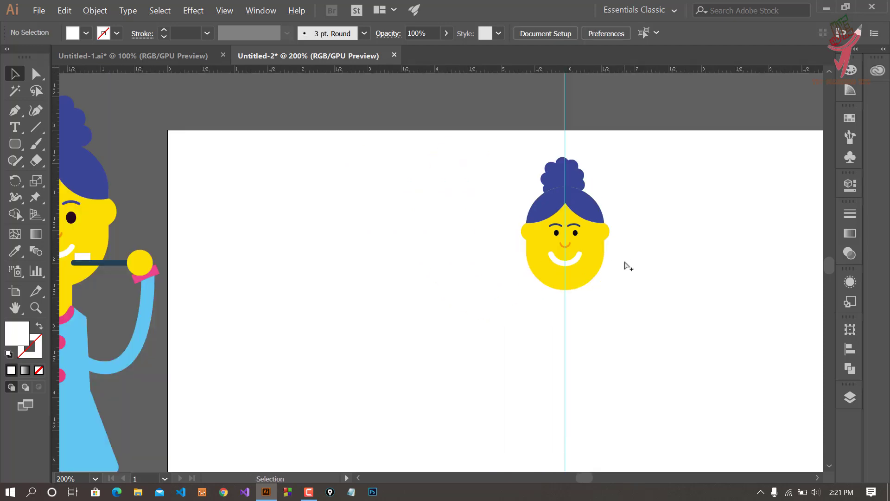
Step: Draw a rectangle below the chin and fill it with the face's yellow
click(14, 144)
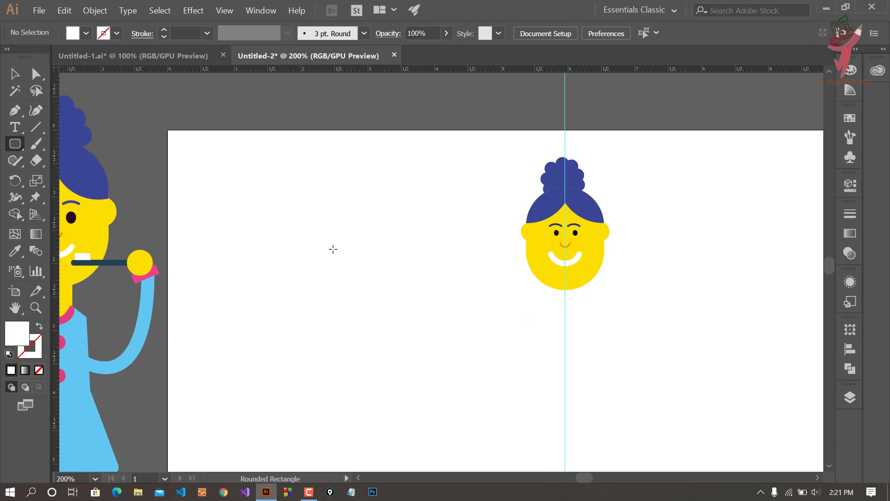
click(15, 144)
click(51, 149)
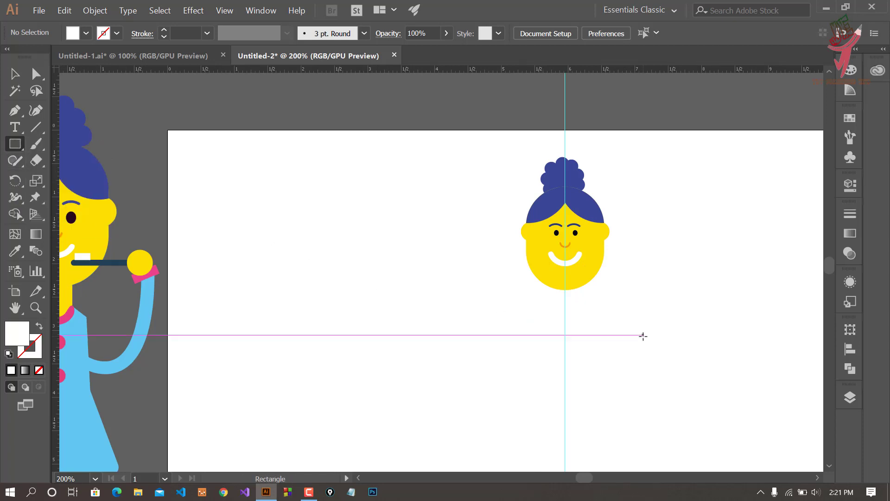
scroll(499, 271, up, 3)
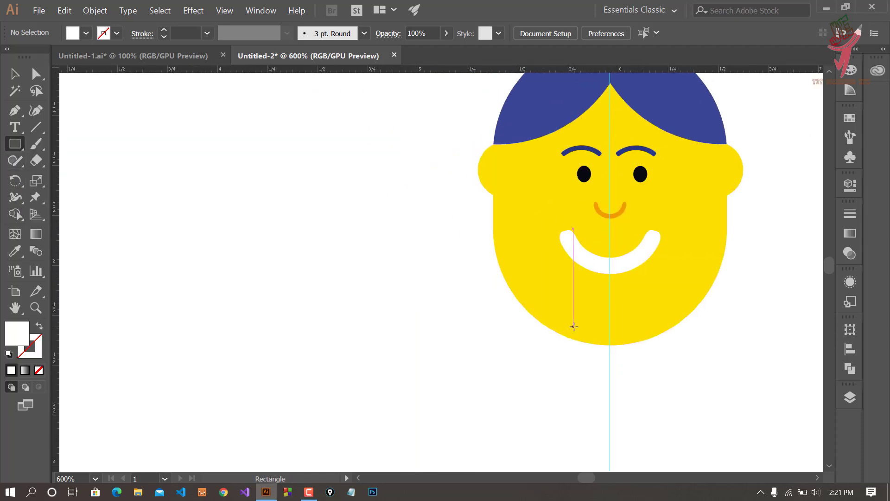
drag(574, 327, 651, 425)
click(15, 251)
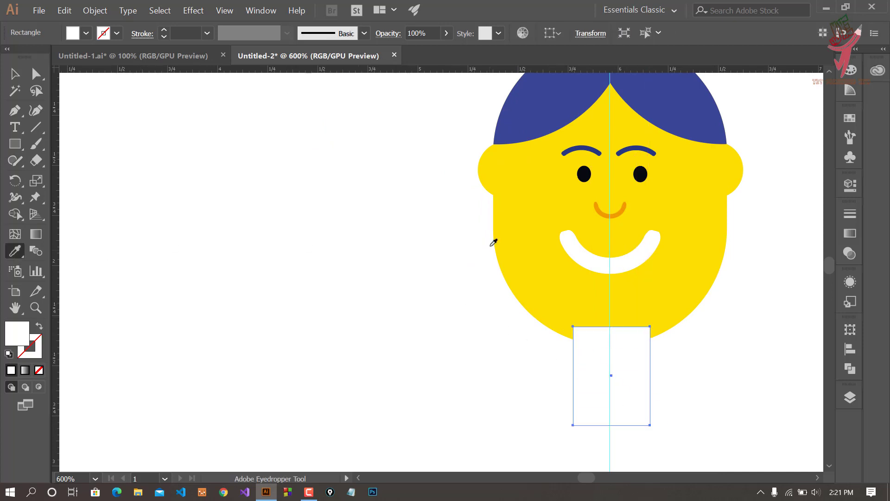
click(495, 241)
Step: Move the yellow neck rectangle up to meet the bottom of the face
click(11, 77)
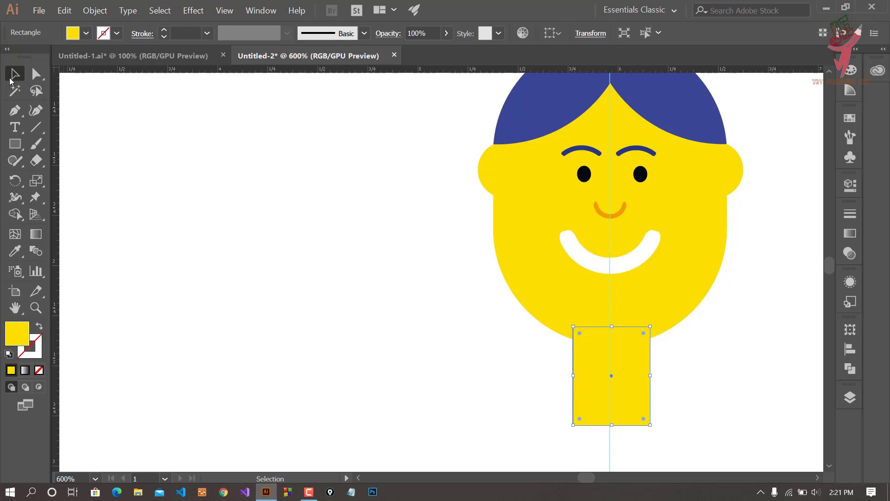
click(705, 375)
scroll(705, 376, down, 1)
scroll(706, 378, down, 1)
scroll(703, 401, down, 1)
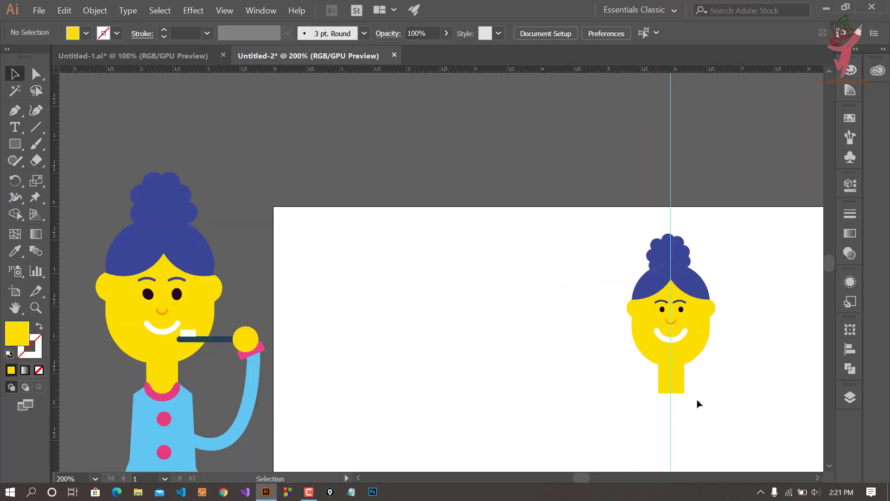
scroll(739, 392, up, 1)
scroll(628, 338, up, 1)
drag(578, 320, 579, 308)
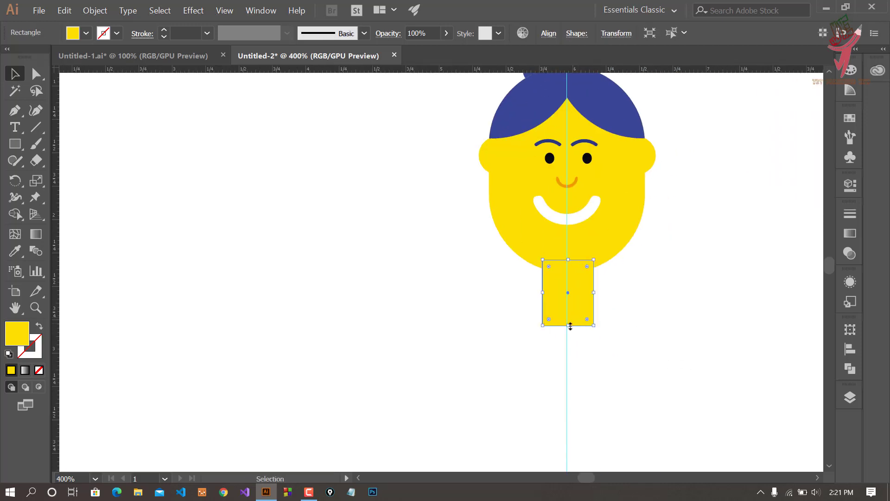
click(635, 318)
scroll(621, 332, up, 1)
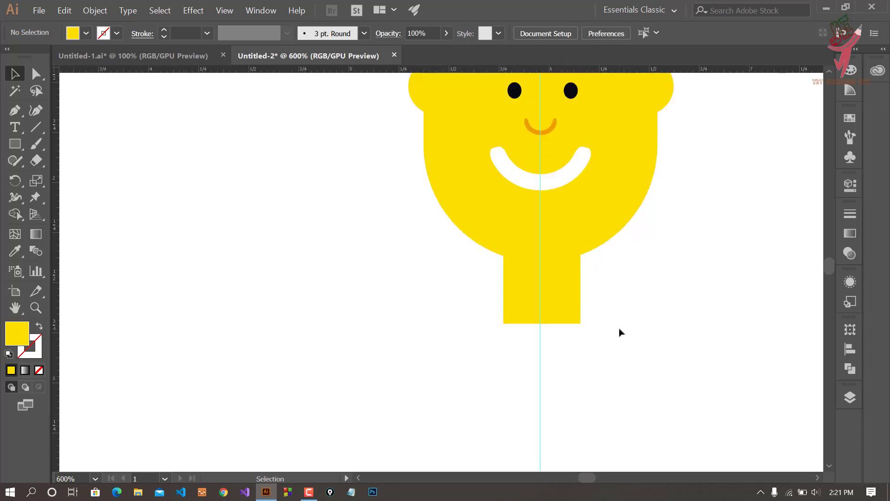
scroll(622, 343, down, 2)
scroll(625, 357, down, 3)
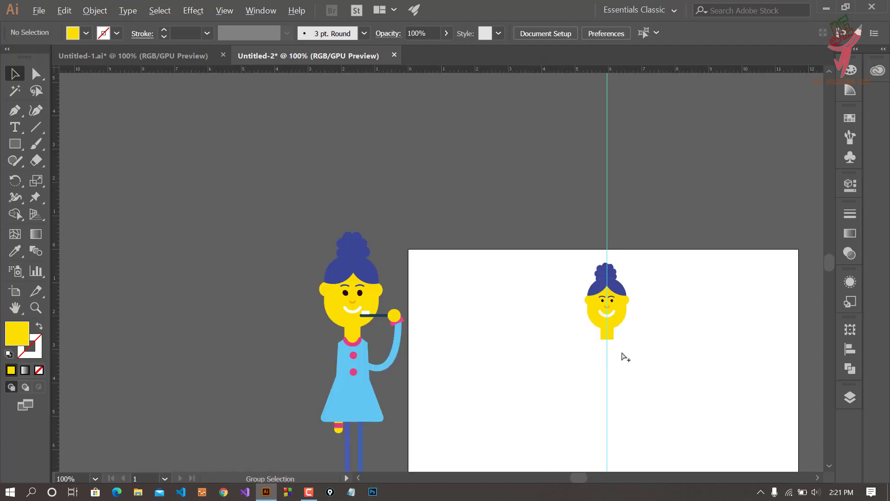
scroll(626, 357, up, 3)
scroll(622, 357, up, 2)
Step: Draw a thin rounded strip across the neck's base and colour it with the reference collar's pink
drag(15, 144, 69, 160)
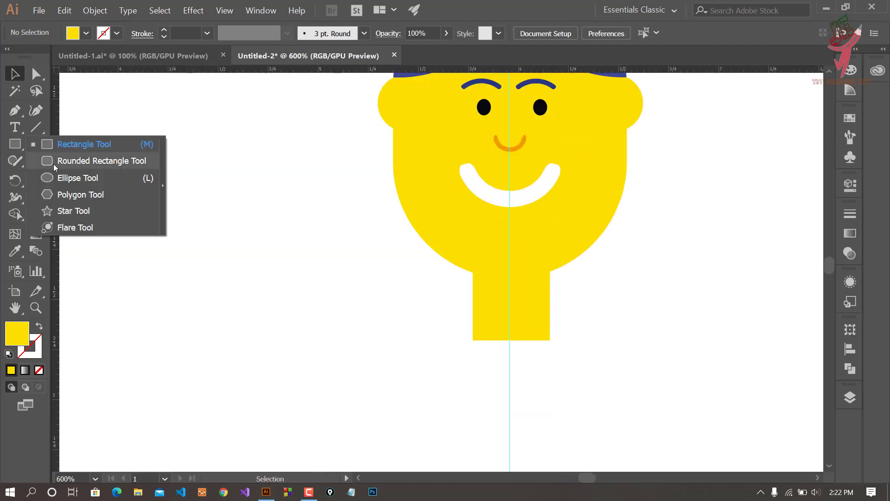
scroll(492, 343, up, 2)
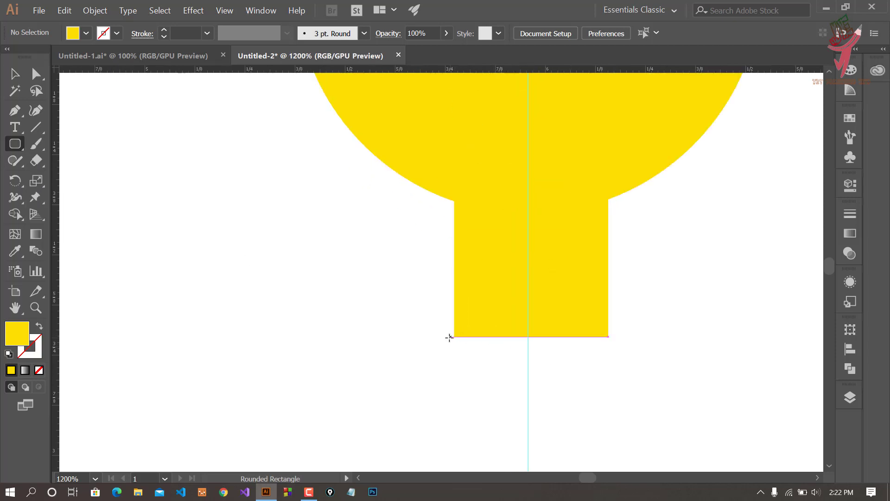
drag(450, 337, 624, 357)
scroll(483, 354, down, 4)
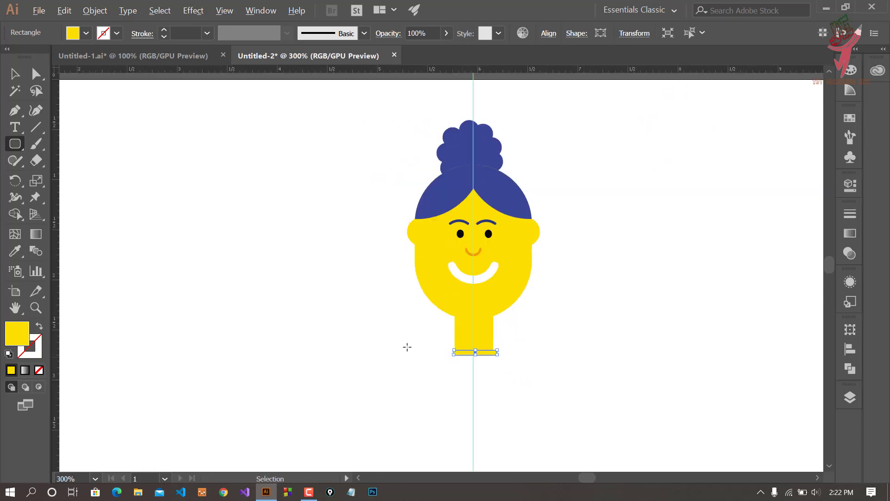
drag(442, 331, 768, 324)
key(i)
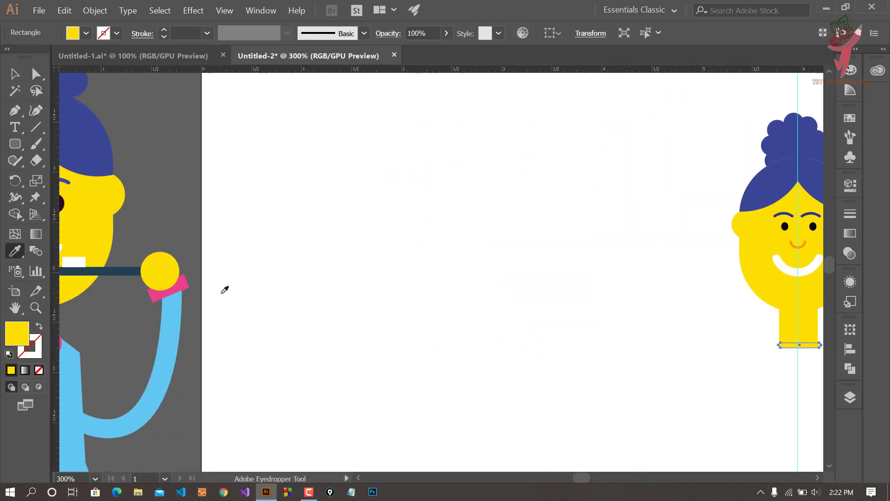
click(191, 281)
key(v)
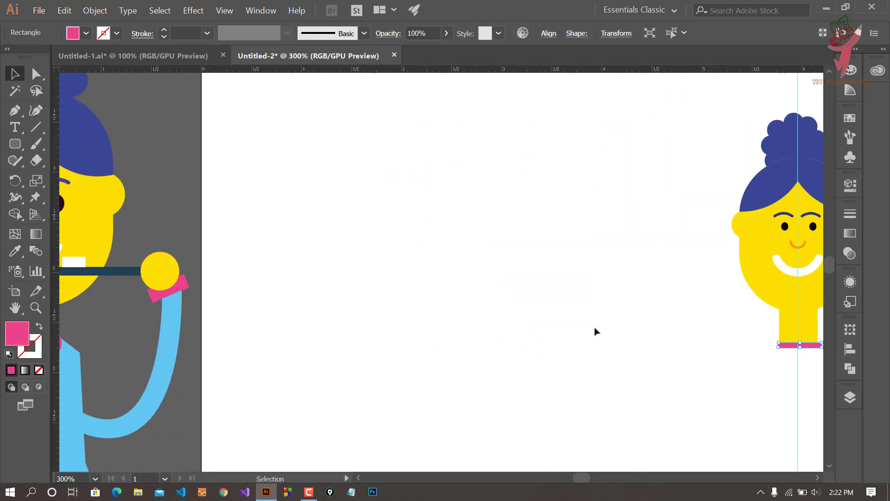
mouse_move(596, 330)
mouse_down()
mouse_move(329, 329)
mouse_move(301, 415)
mouse_up()
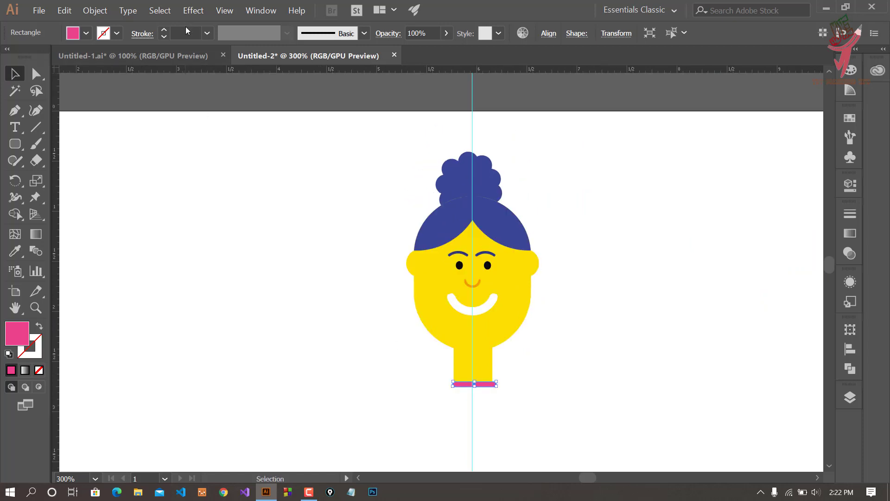
Step: Warp the pink strip with a Horizontal Arc at about -83% bend
click(190, 12)
mouse_move(202, 183)
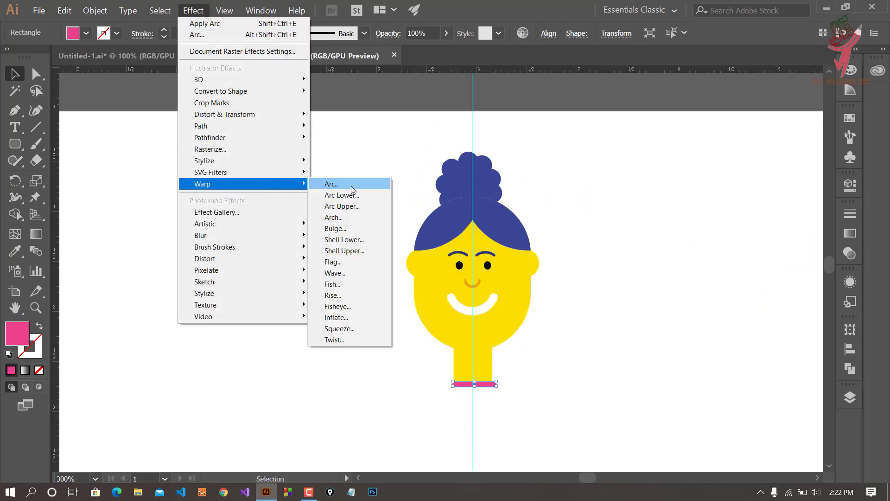
click(325, 183)
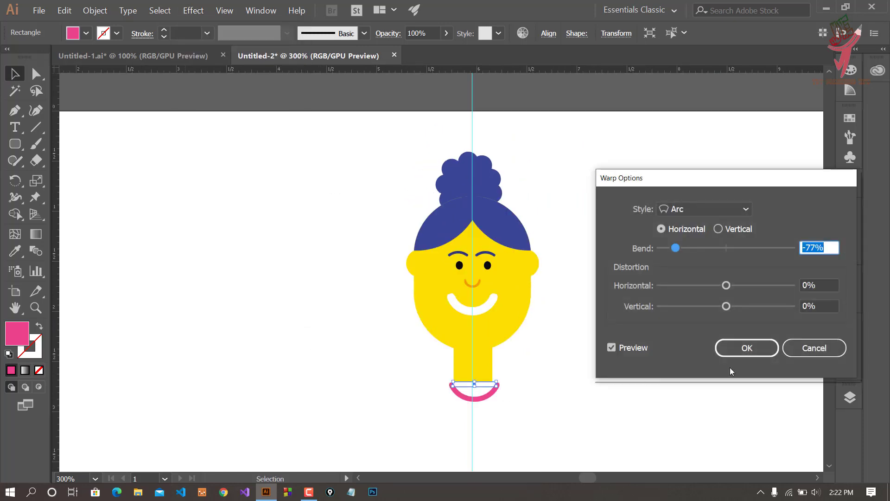
drag(674, 251, 666, 250)
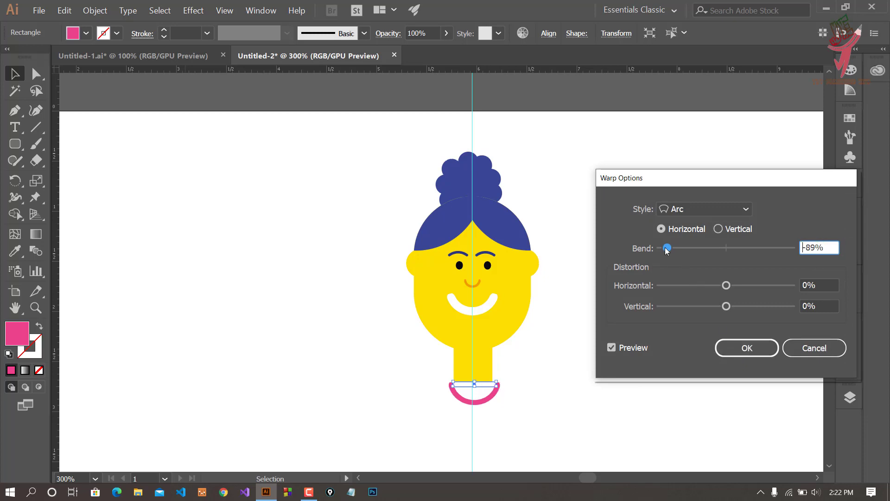
click(754, 348)
scroll(456, 443, up, 3)
Step: Make the pink collar taller, move it onto the neck's base, and lengthen the neck into it
drag(505, 283, 505, 277)
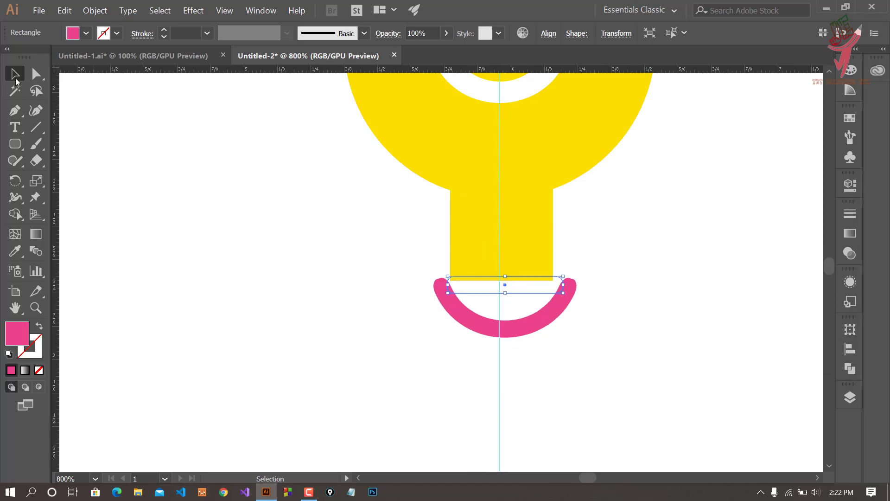
drag(501, 321, 509, 292)
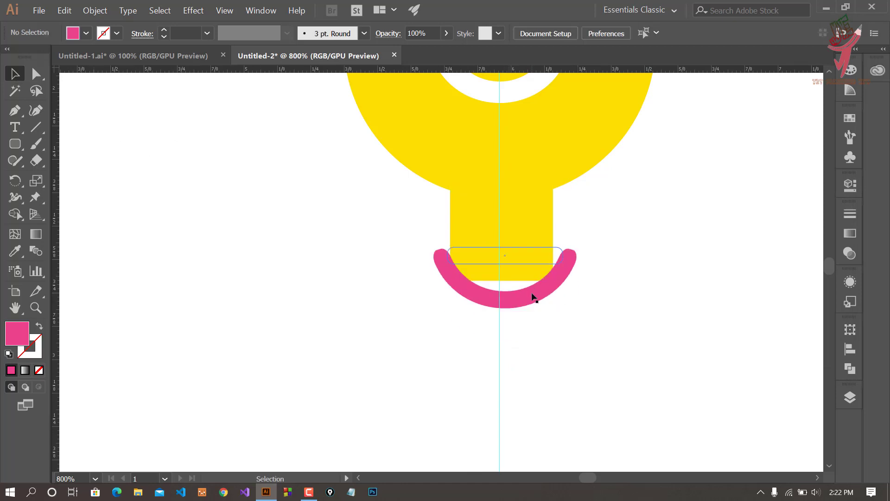
drag(520, 255, 520, 249)
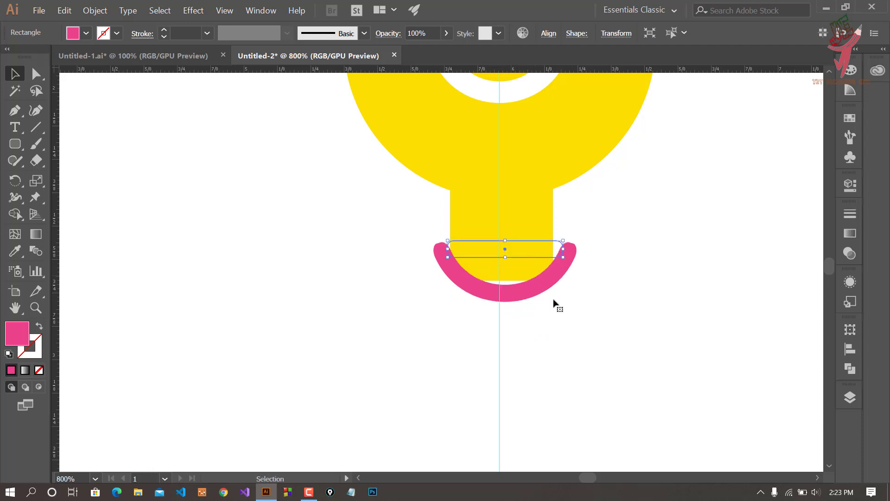
click(507, 279)
mouse_move(502, 280)
mouse_down()
mouse_move(502, 289)
mouse_move(502, 282)
mouse_up()
click(563, 250)
drag(566, 251, 556, 249)
drag(449, 250, 448, 249)
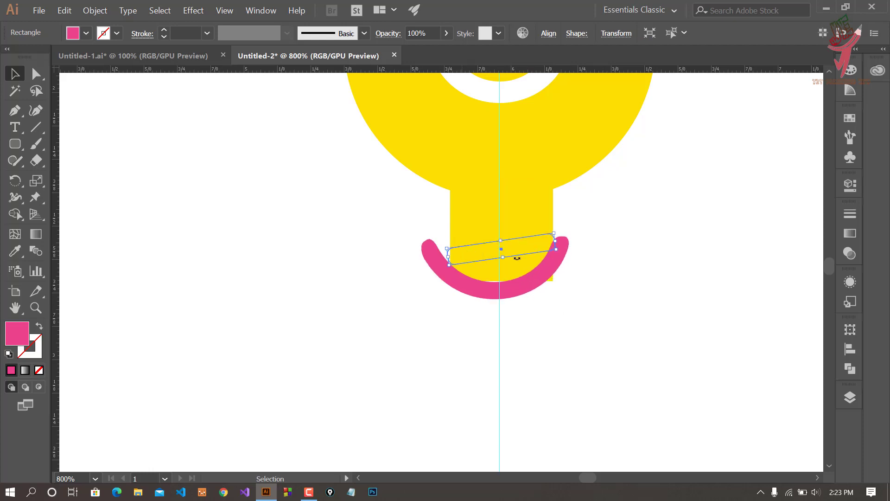
Step: Zoom in and narrow both ends of the collar to fit the neck
click(571, 298)
key(ctrl+=)
drag(582, 339, 577, 339)
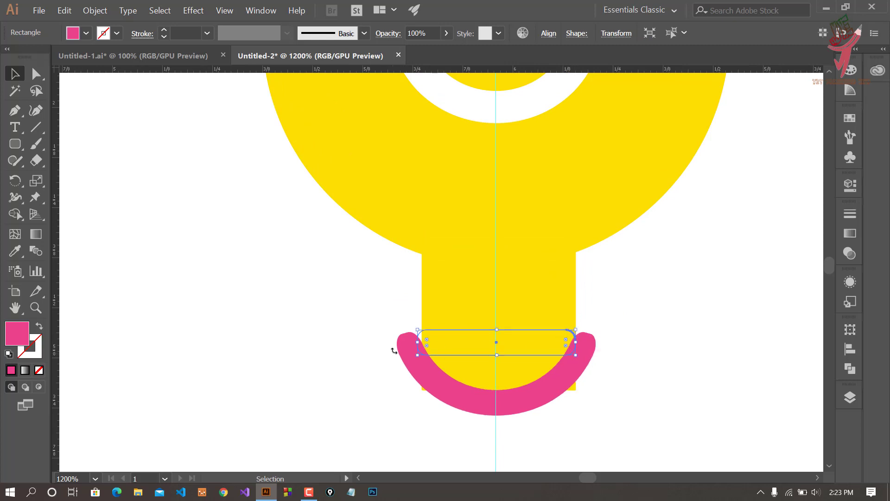
drag(418, 344, 422, 343)
click(636, 352)
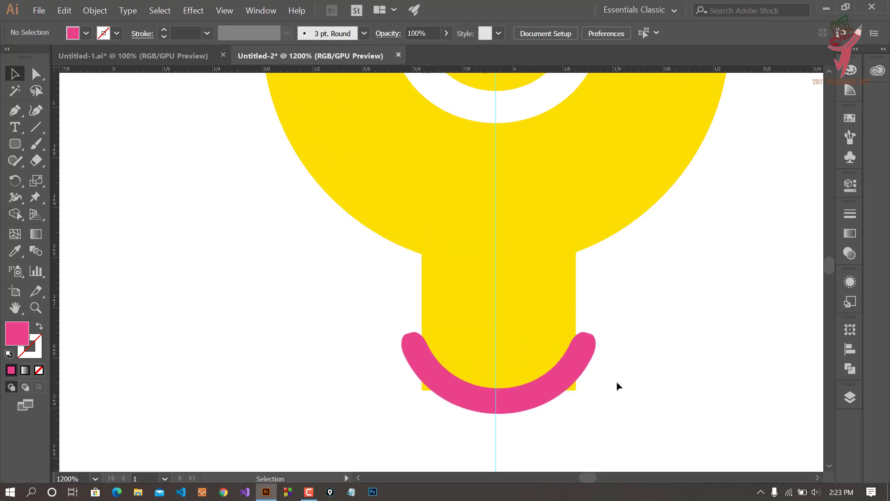
scroll(617, 386, down, 3)
scroll(615, 397, up, 4)
click(592, 320)
click(689, 363)
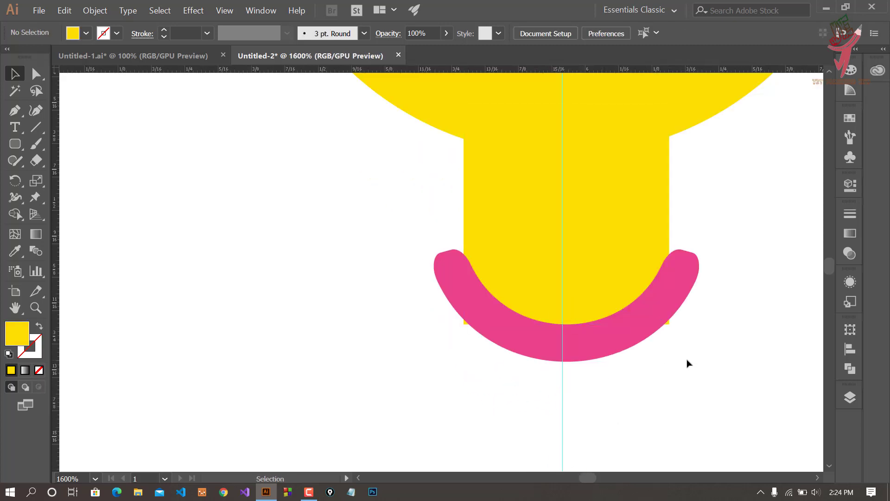
Step: Pan to show the reference girl beside the new head and open the shape tool flyout
scroll(675, 360, down, 7)
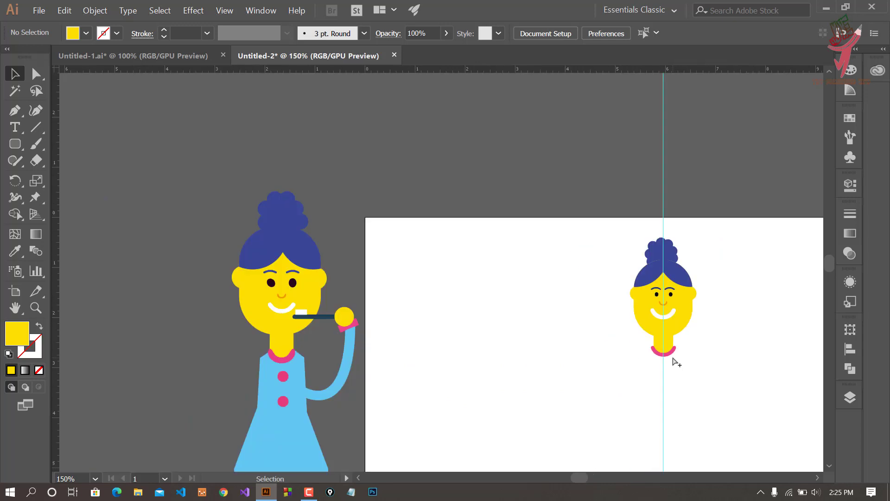
scroll(677, 362, down, 1)
drag(681, 380, 583, 277)
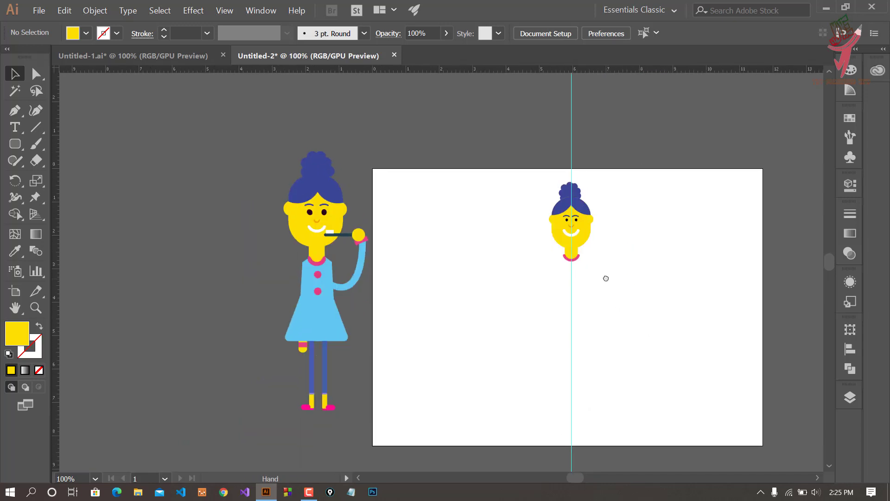
scroll(644, 317, up, 2)
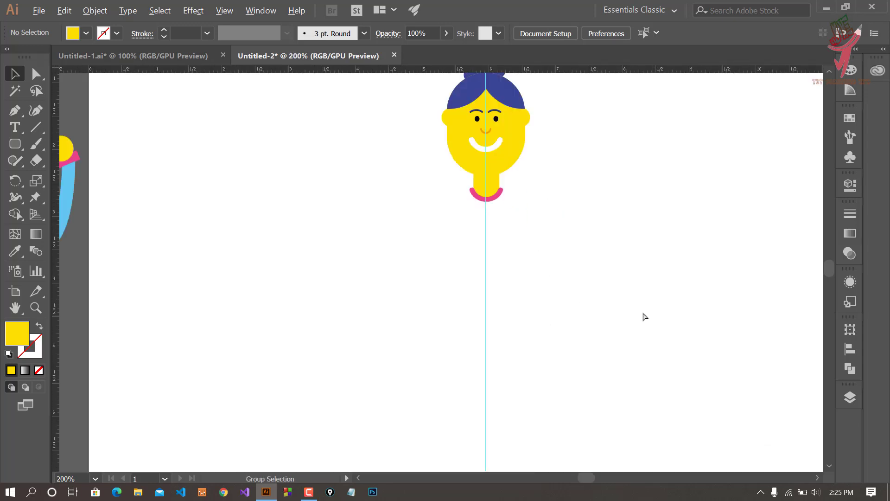
scroll(582, 280, down, 1)
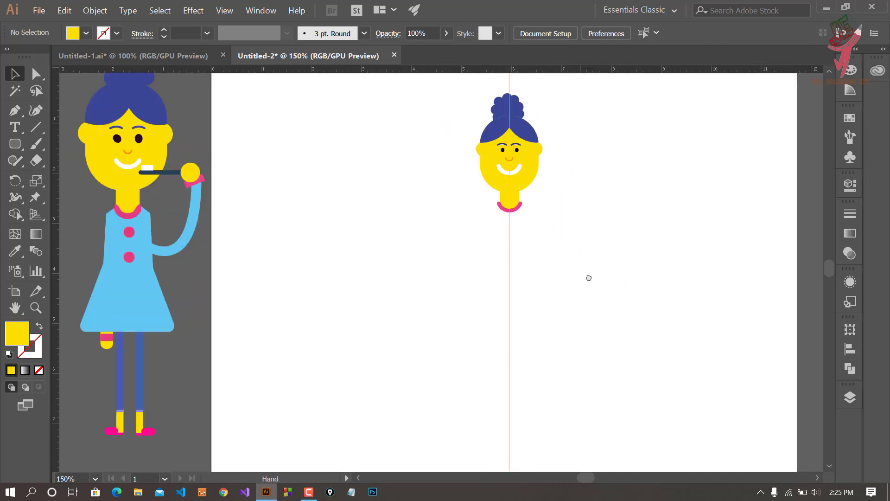
mouse_move(586, 276)
mouse_down()
mouse_move(643, 285)
mouse_move(634, 275)
mouse_up()
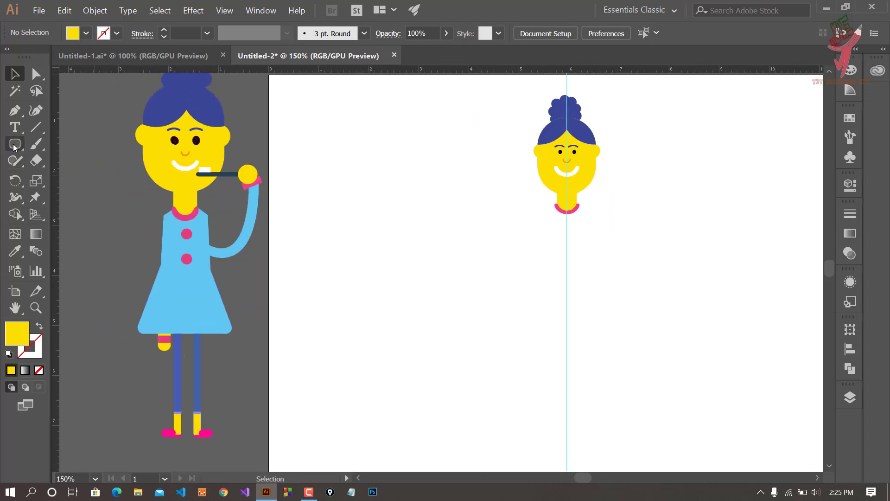
drag(15, 143, 74, 171)
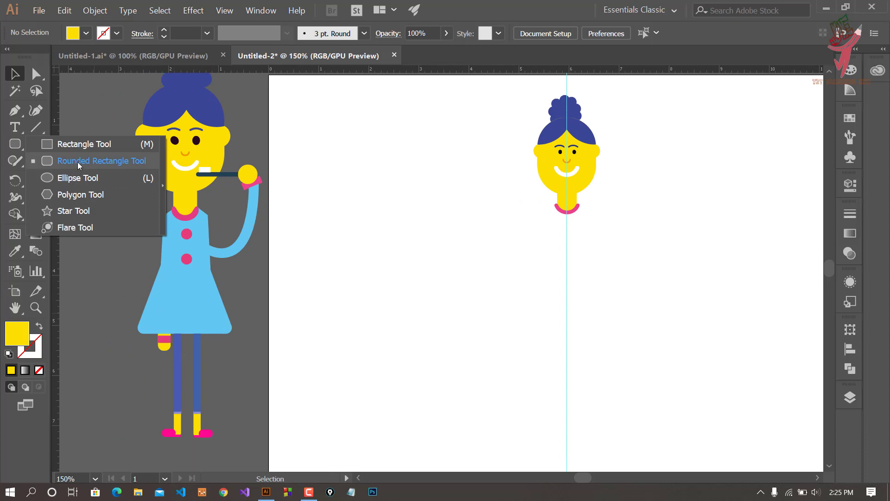
Step: Create a 3-sided polygon, centre it under the head, and give it the dress's light blue
drag(76, 162, 74, 194)
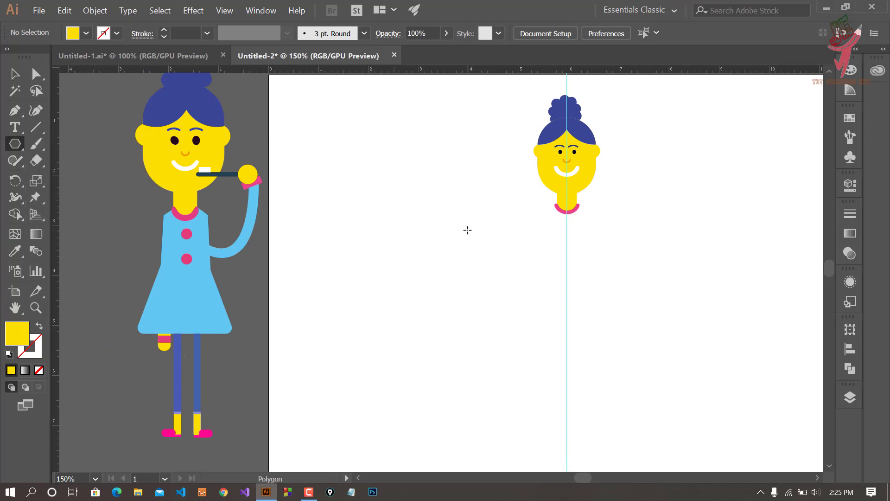
click(468, 229)
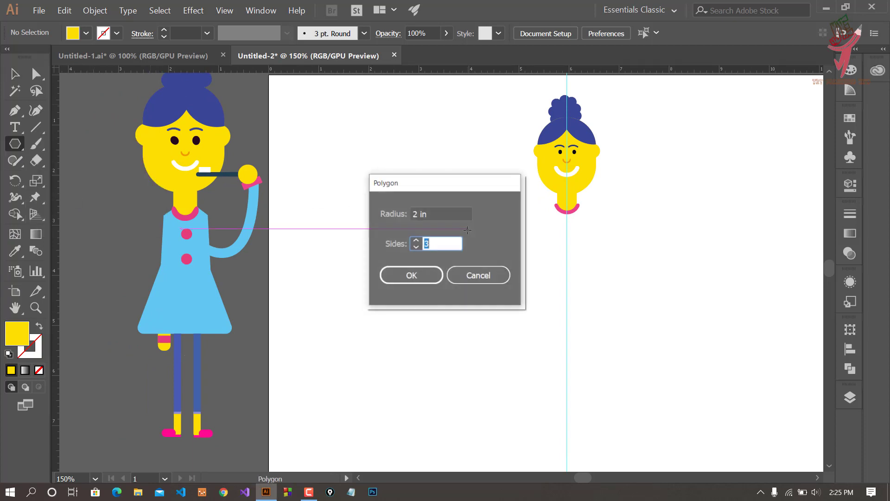
click(419, 277)
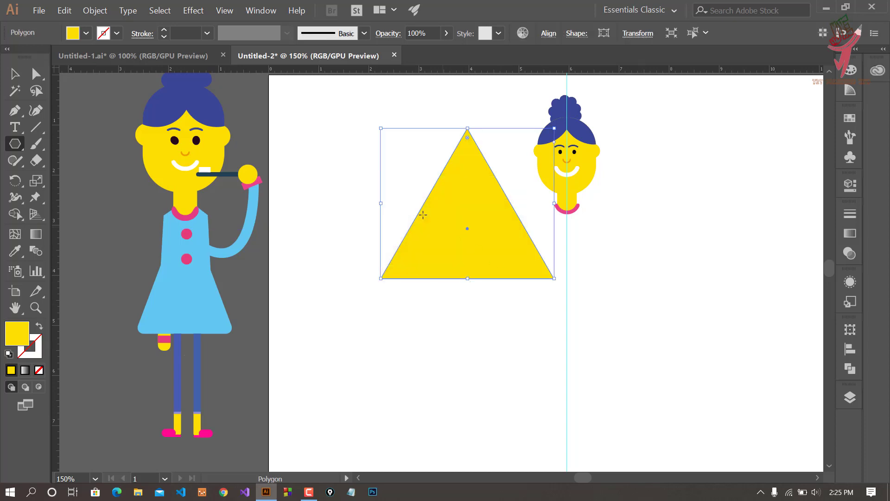
click(14, 73)
drag(481, 248, 586, 375)
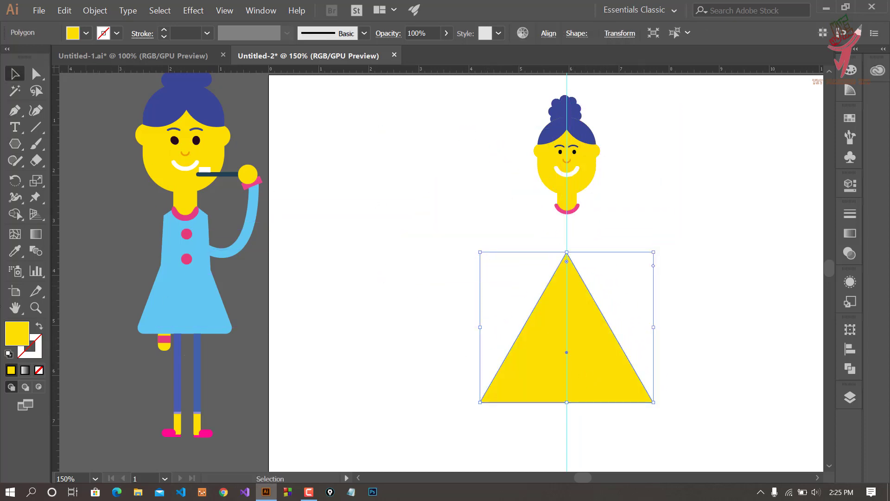
click(17, 251)
click(197, 294)
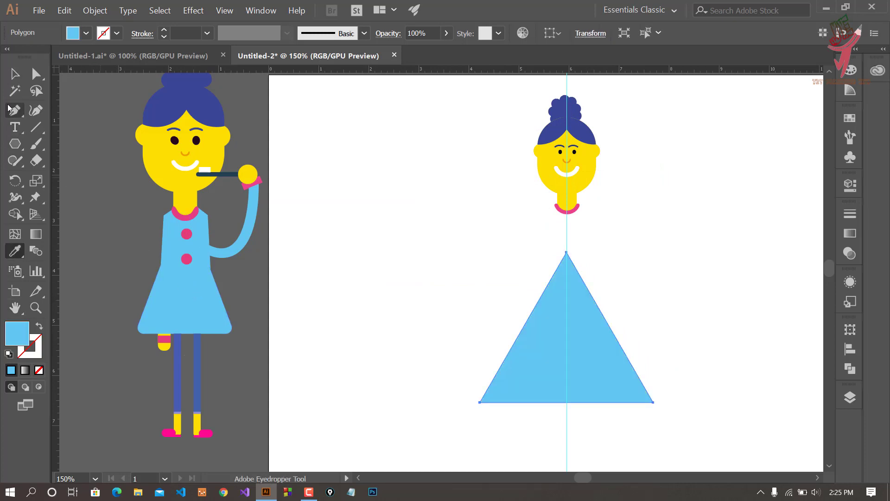
click(15, 74)
Step: Round all the light blue triangle's corners to 0.21 in
key(a)
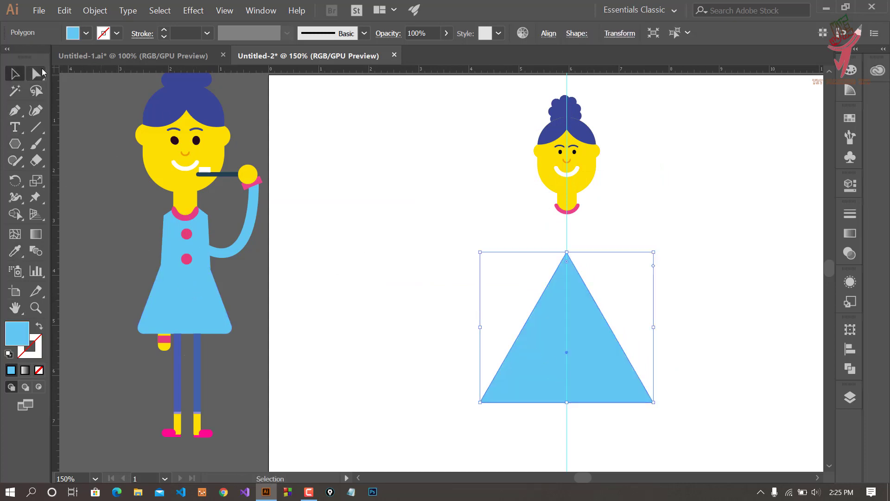
scroll(624, 374, down, 3)
scroll(625, 374, up, 3)
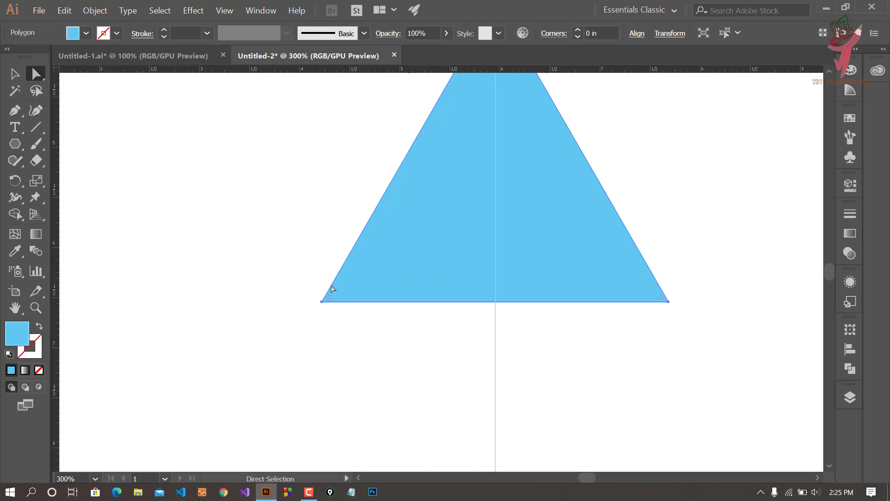
drag(330, 300, 364, 290)
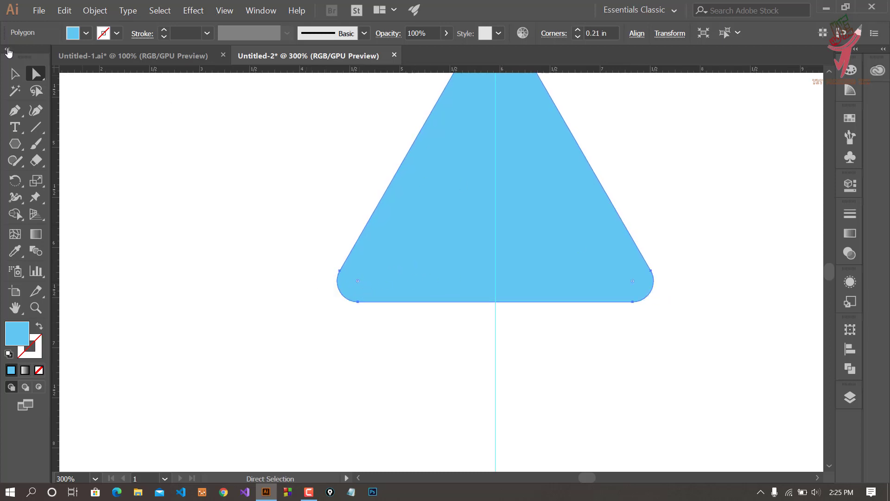
Step: Shrink the rounded triangle to about 2.5 in wide
click(15, 73)
click(560, 354)
key(ctrl+1)
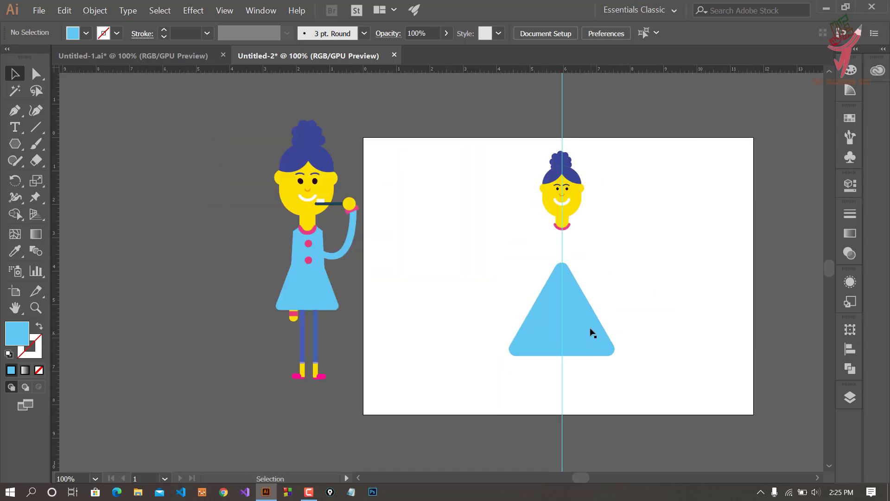
click(590, 330)
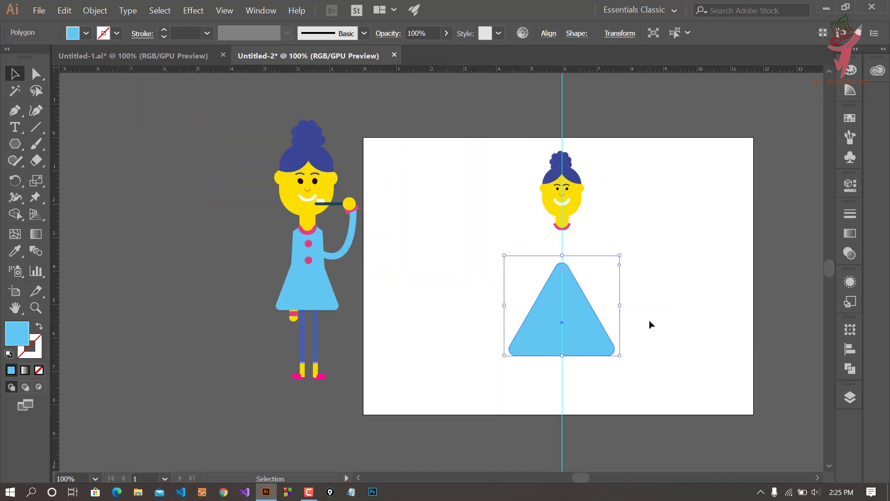
click(649, 324)
click(592, 340)
drag(619, 256, 602, 268)
click(626, 332)
Step: Move the triangle up so it sits just below the pink collar as the dress
key(ctrl+plus)
key(ctrl+plus)
drag(549, 384, 552, 340)
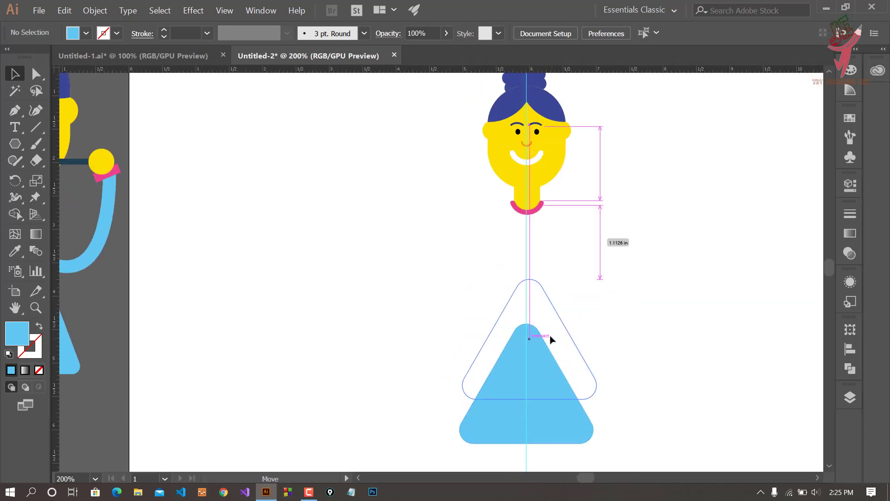
click(632, 292)
scroll(632, 292, up, 3)
drag(552, 391, 552, 380)
click(513, 342)
scroll(514, 318, down, 1)
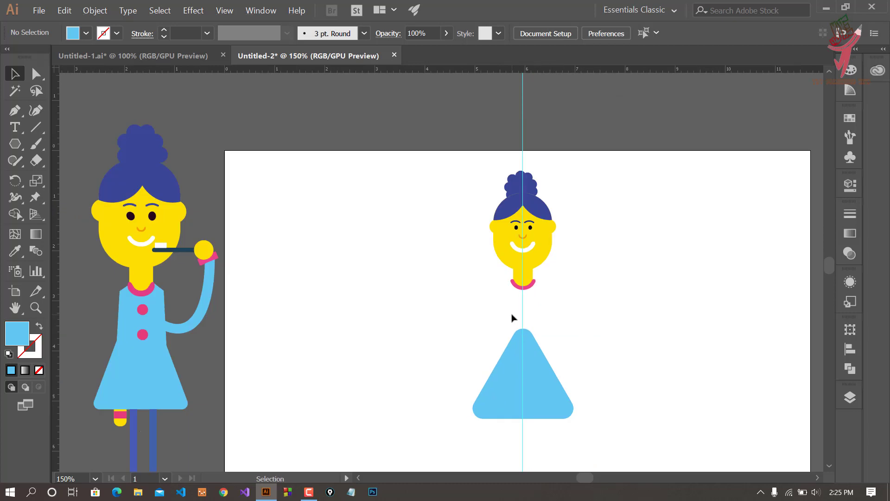
scroll(513, 318, up, 2)
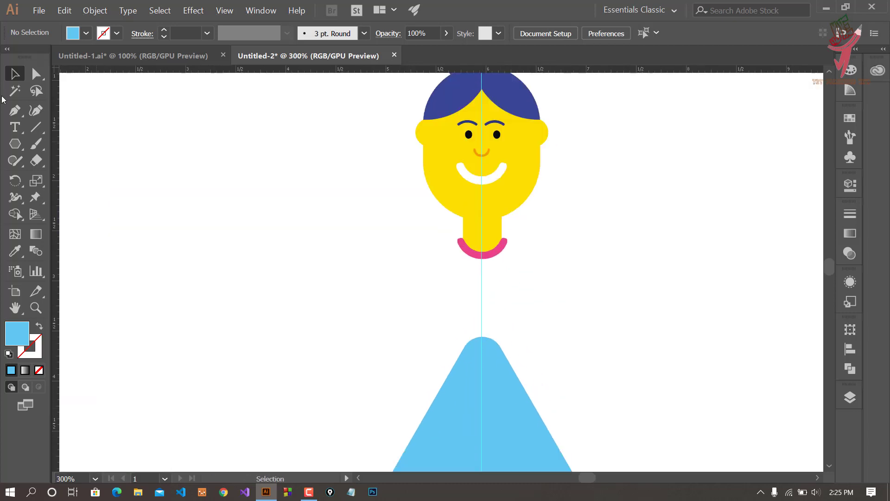
Step: Start a Pen path with a curved anchor at the pink collar's right end, heading down toward the dress triangle
key(p)
scroll(617, 314, down, 2)
scroll(531, 223, right, 1)
scroll(531, 223, down, 2)
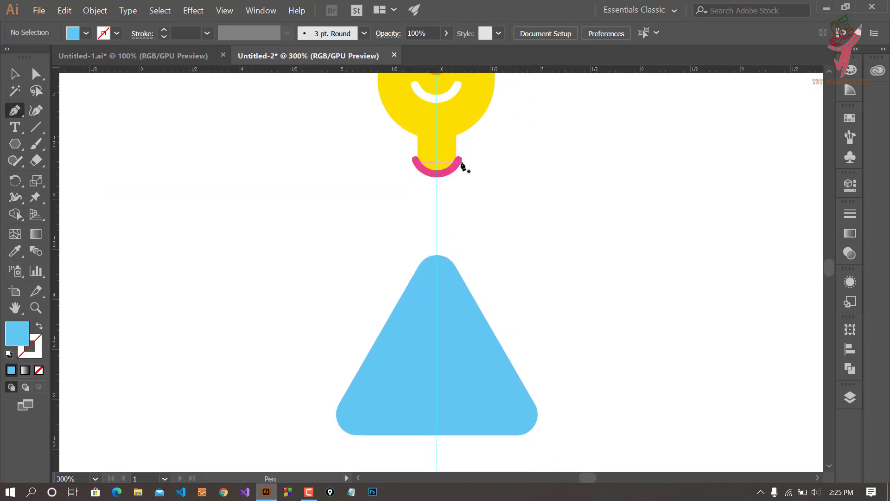
drag(462, 163, 478, 173)
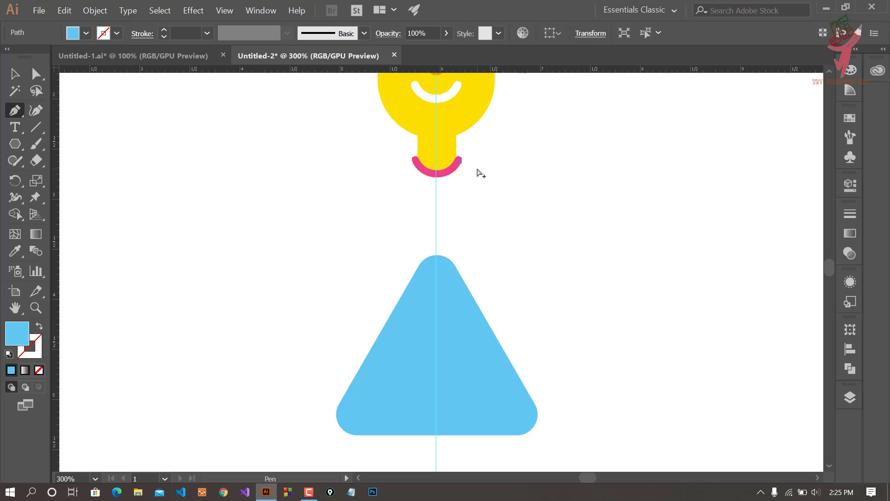
key(ctrl+minus)
scroll(477, 172, up, 2)
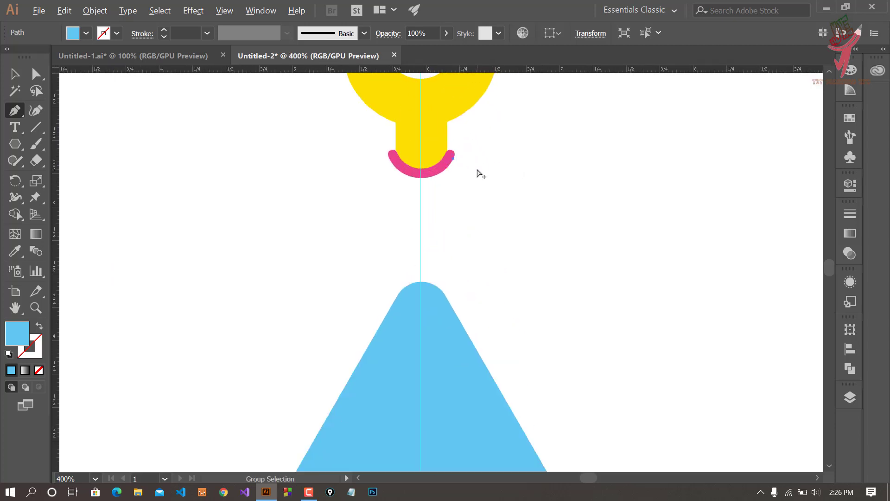
scroll(477, 173, up, 1)
scroll(464, 165, up, 1)
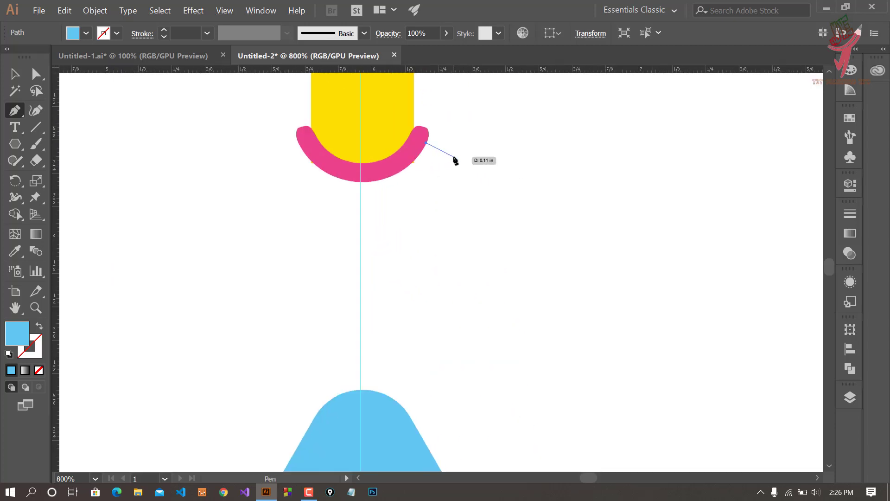
scroll(441, 318, down, 2)
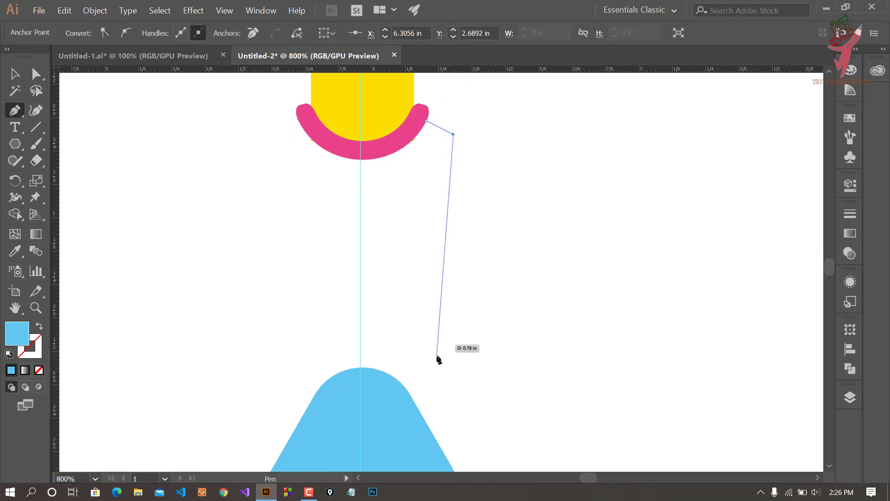
scroll(437, 357, down, 3)
scroll(450, 354, down, 2)
scroll(457, 360, down, 4)
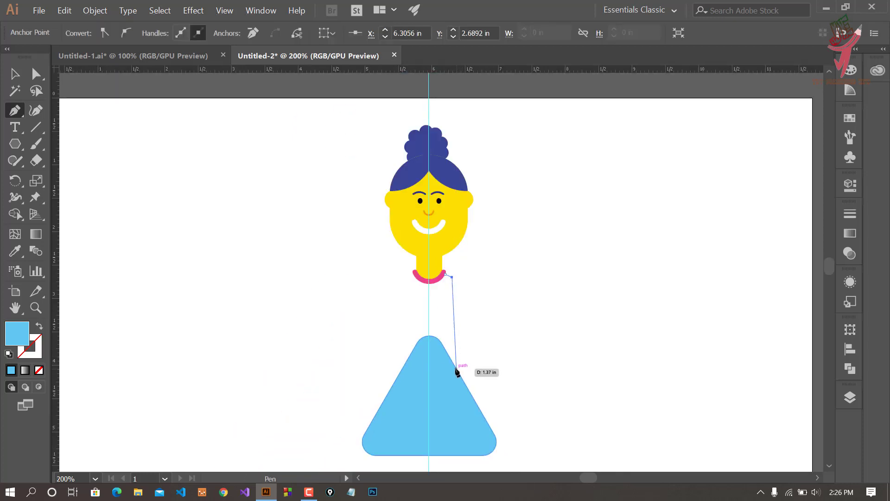
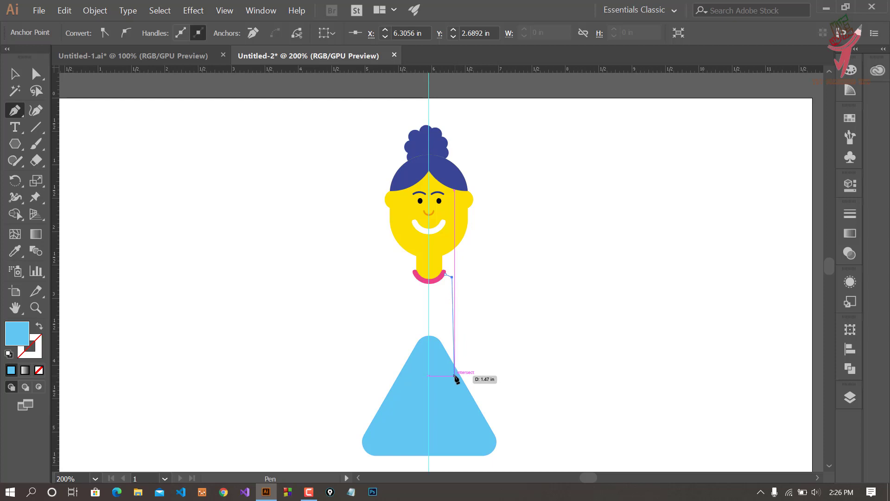
Step: Draw the right half of the blue tapered bodice from the skirt up to the neck
click(457, 375)
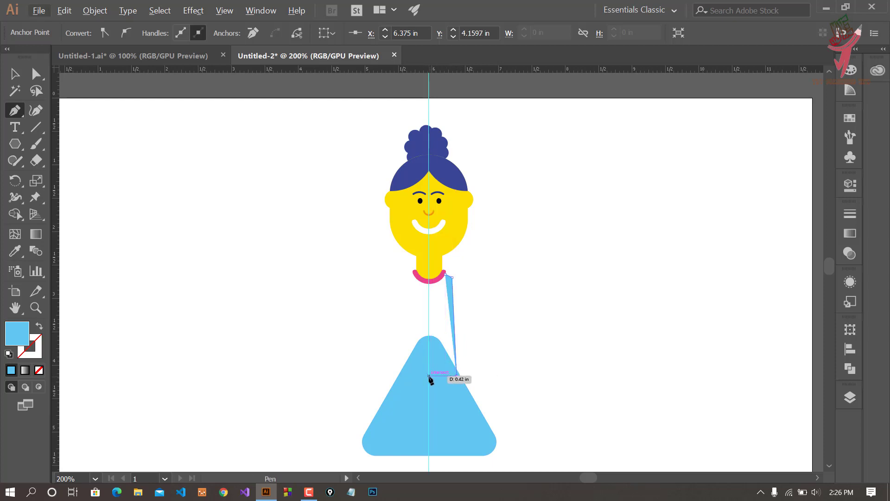
click(429, 376)
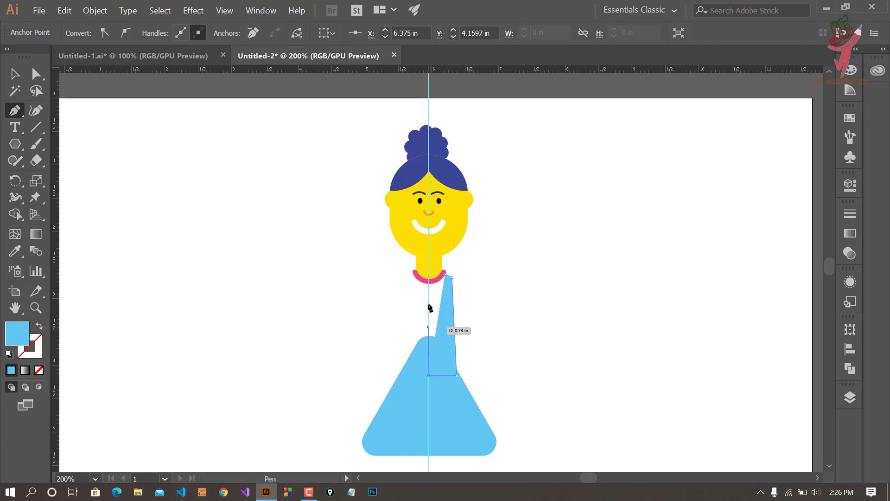
click(429, 274)
scroll(431, 278, up, 2)
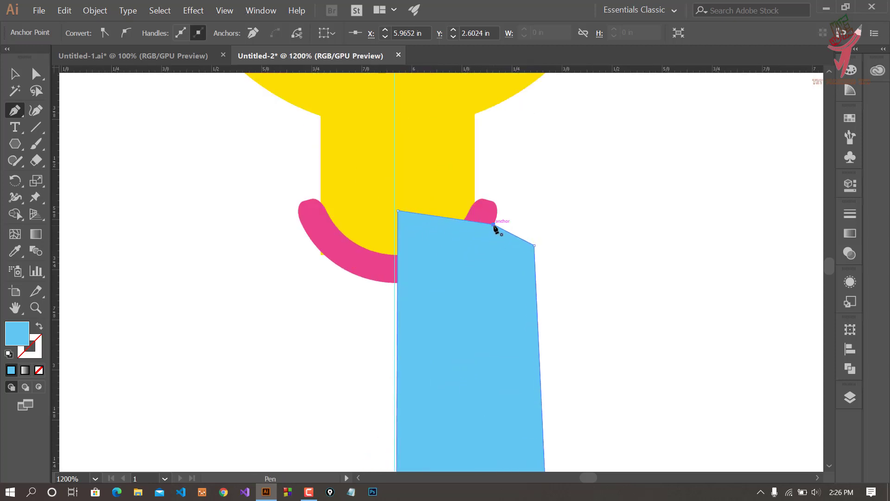
click(15, 74)
Step: Send the bodice to the back so it sits behind the neck and collar
right_click(471, 289)
mouse_move(500, 237)
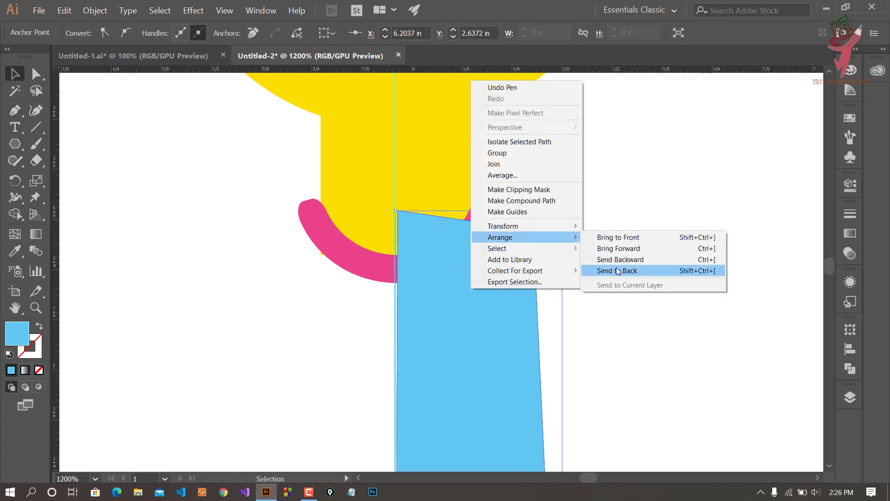
click(616, 269)
scroll(580, 306, down, 4)
scroll(594, 347, down, 2)
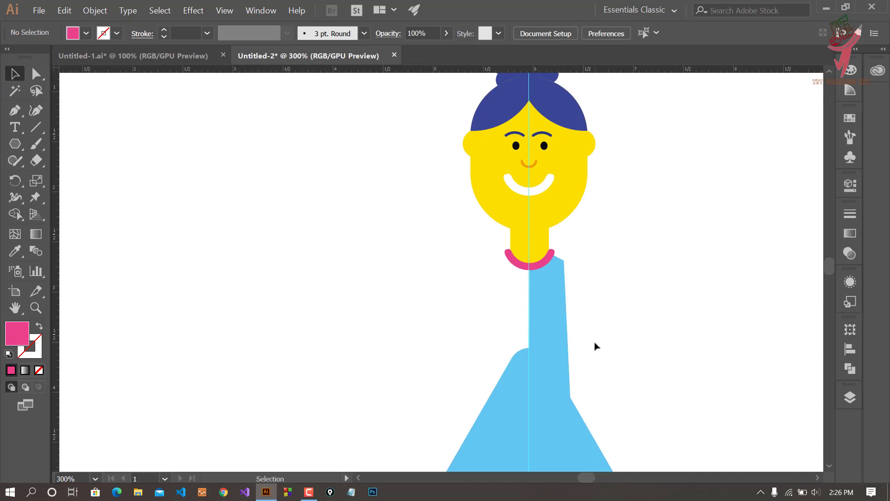
scroll(594, 347, down, 3)
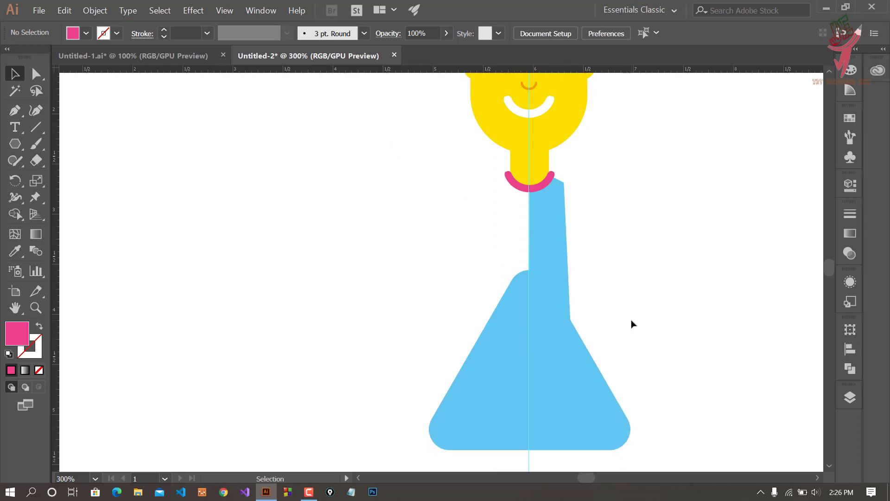
scroll(644, 327, down, 2)
scroll(646, 357, up, 2)
scroll(646, 358, down, 3)
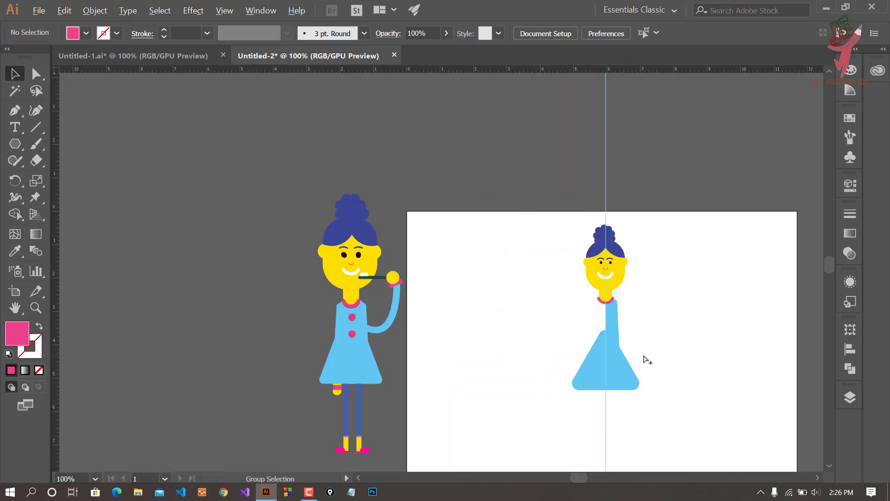
alt+scroll(640, 348, up, 3)
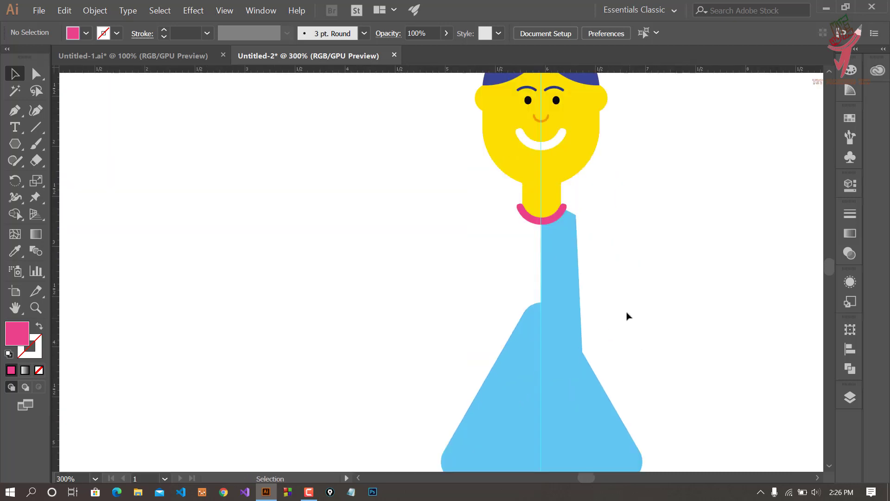
scroll(627, 314, up, 2)
Step: Move a mirrored copy of the bodice left of the centre line to form the left half
click(587, 313)
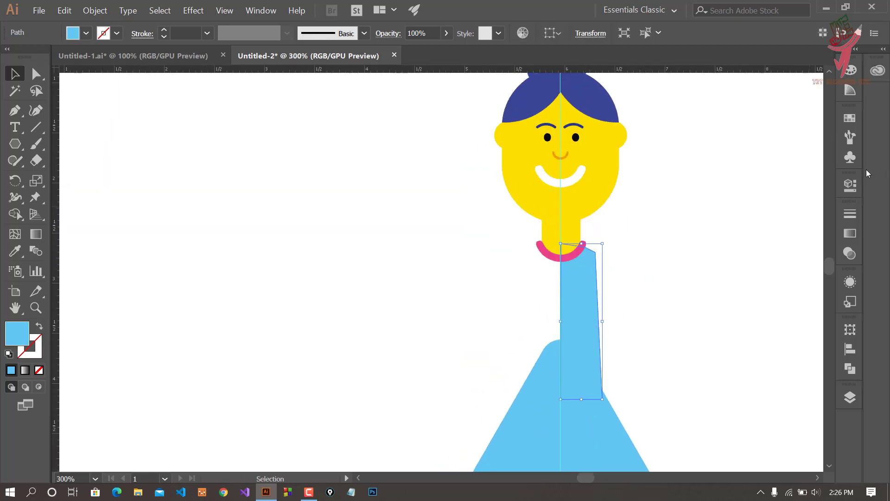
click(850, 186)
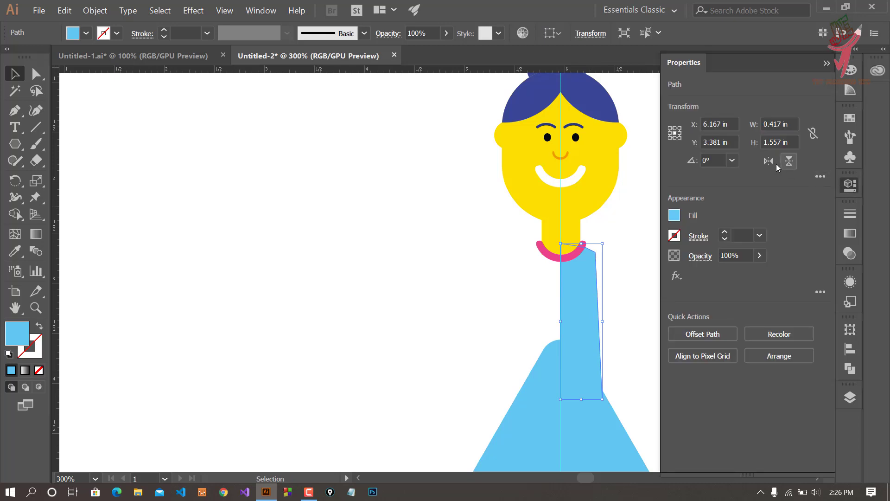
click(638, 258)
drag(583, 300, 542, 301)
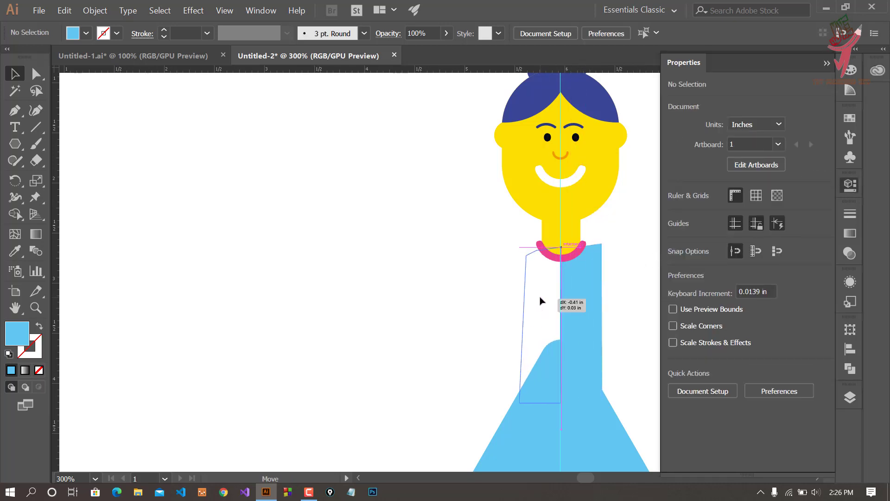
drag(539, 300, 540, 302)
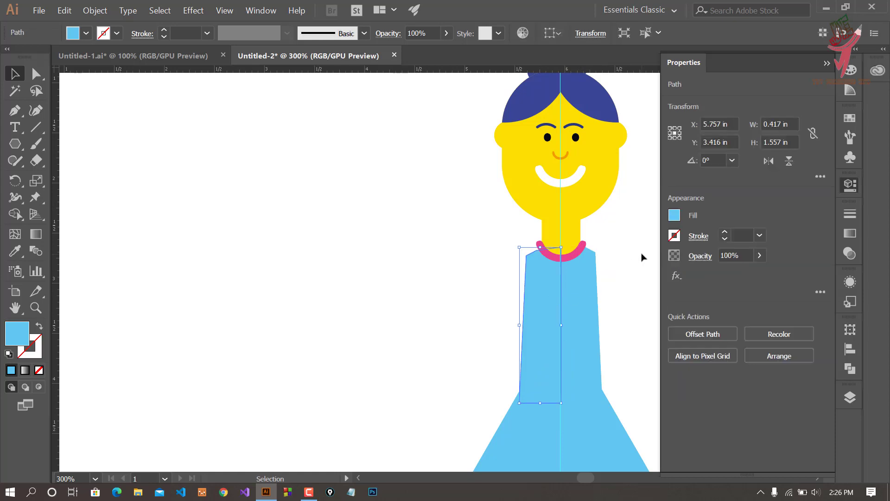
click(640, 260)
scroll(634, 293, down, 2)
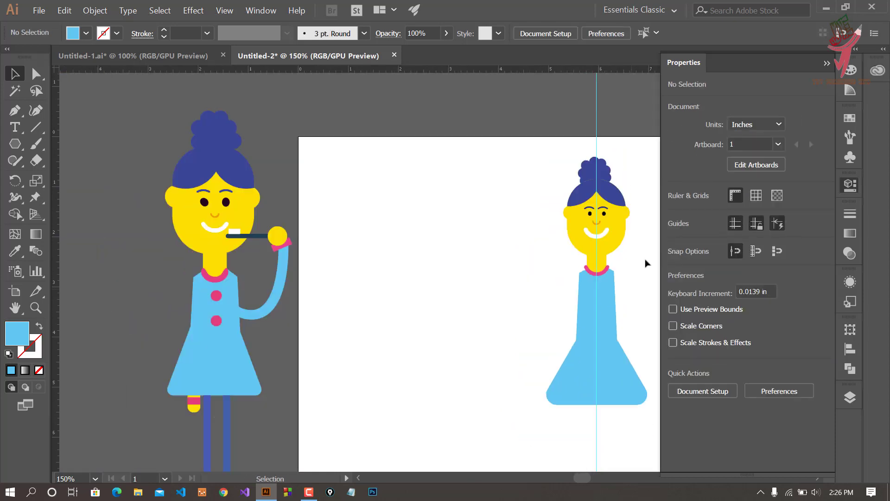
Step: Stretch the top of the skirt up toward the neck
click(826, 65)
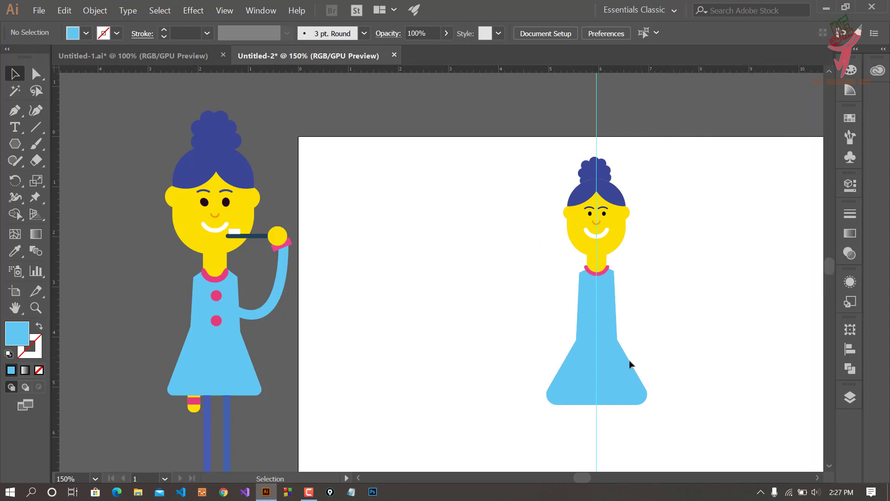
drag(597, 304, 601, 269)
click(691, 274)
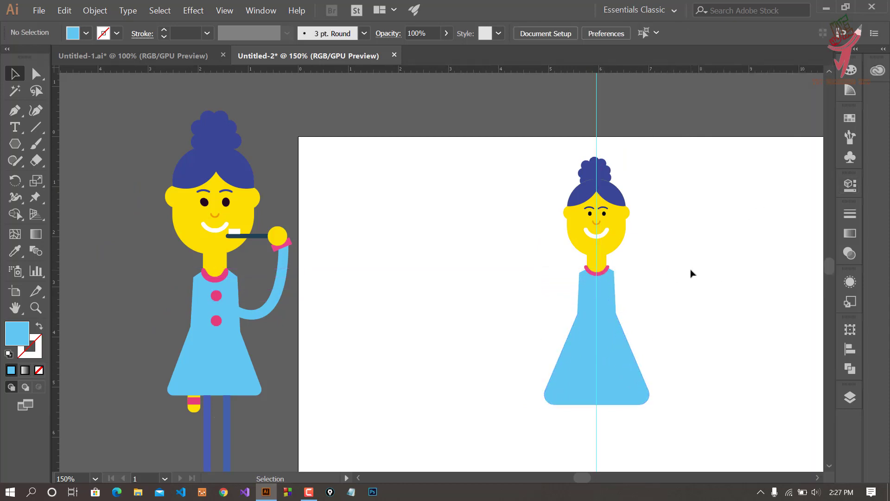
click(621, 390)
click(628, 374)
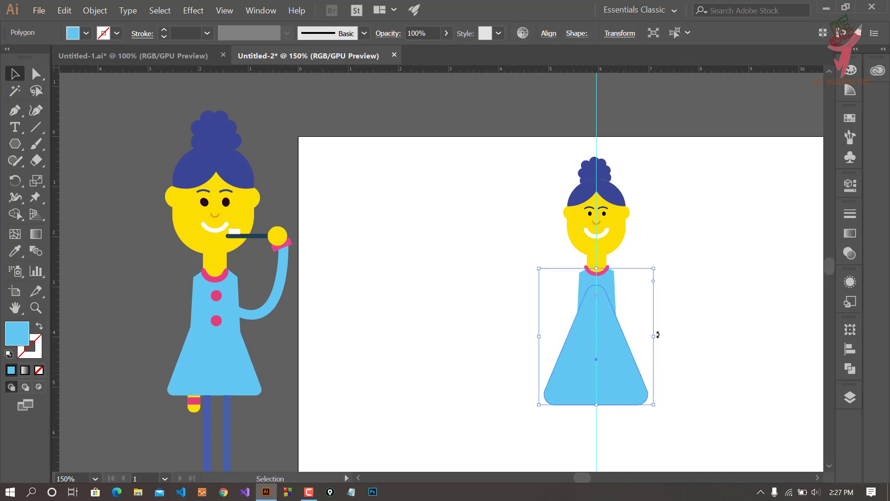
click(683, 327)
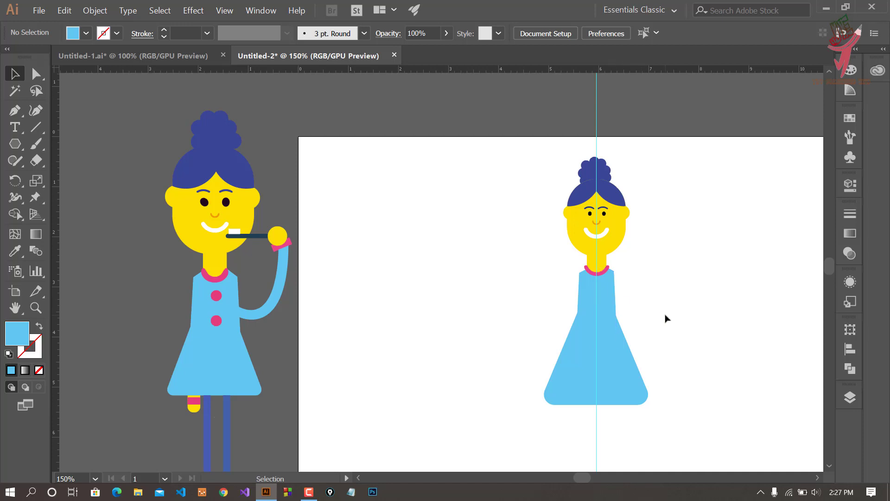
scroll(663, 325, up, 2)
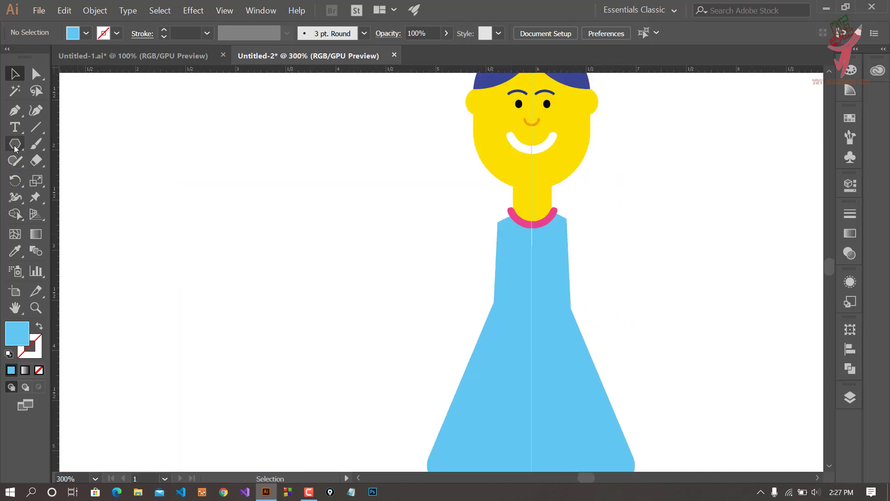
Step: Add a small pink circle button below the collar and copy it lower down the bodice
drag(15, 148, 70, 176)
scroll(539, 216, up, 1)
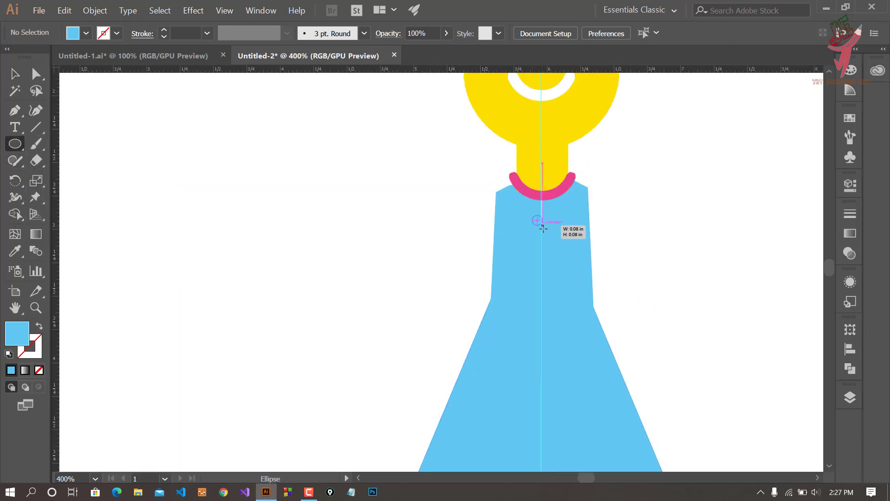
drag(544, 228, 550, 232)
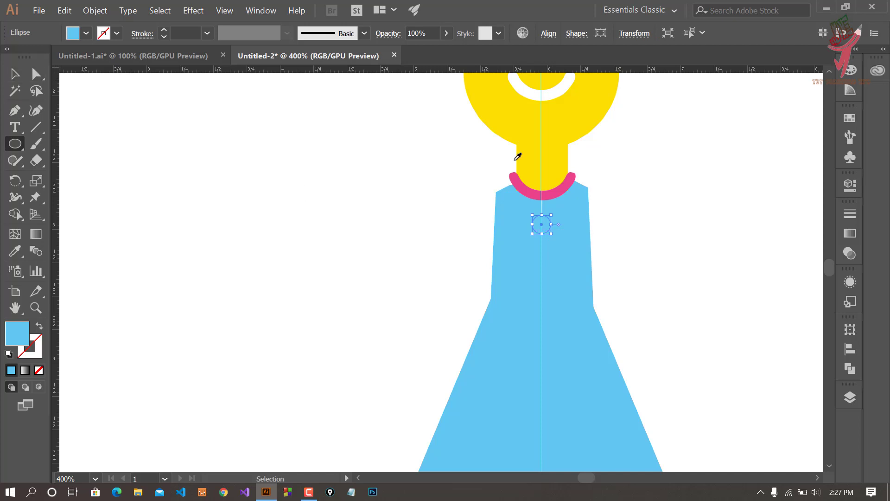
click(519, 178)
key(v)
click(604, 264)
scroll(641, 341, up, 3)
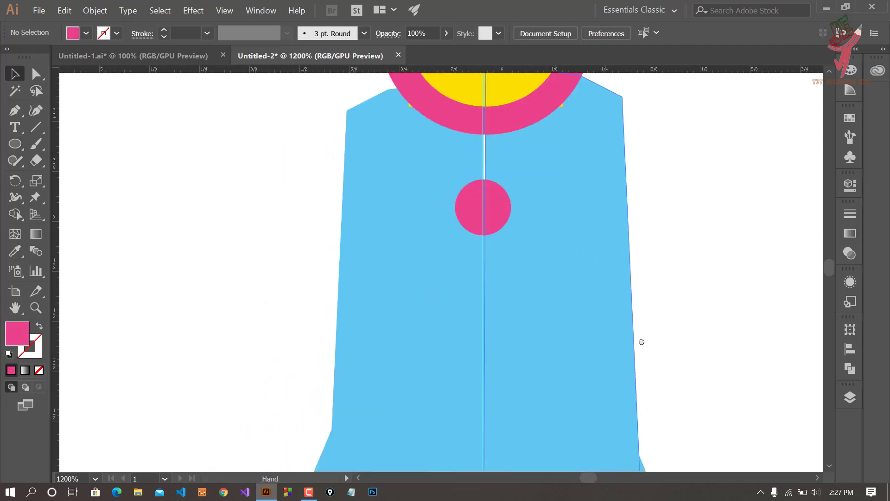
drag(642, 342, 683, 380)
drag(542, 242, 538, 340)
Step: Adjust the inner edge of the right bodice half
click(548, 216)
drag(521, 413, 521, 418)
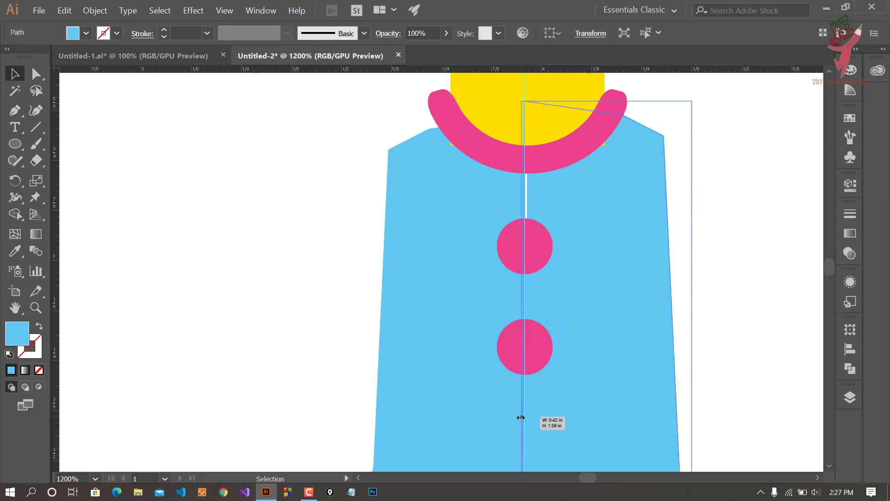
click(725, 278)
click(623, 344)
click(758, 261)
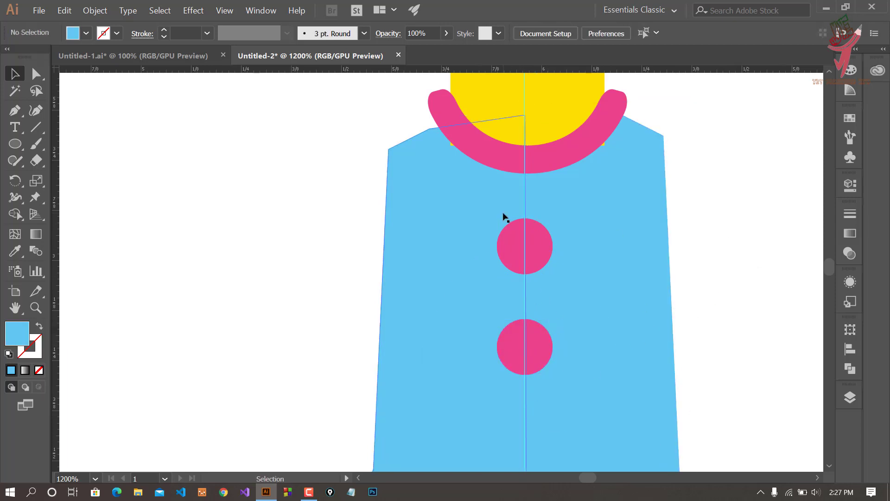
scroll(721, 306, down, 3)
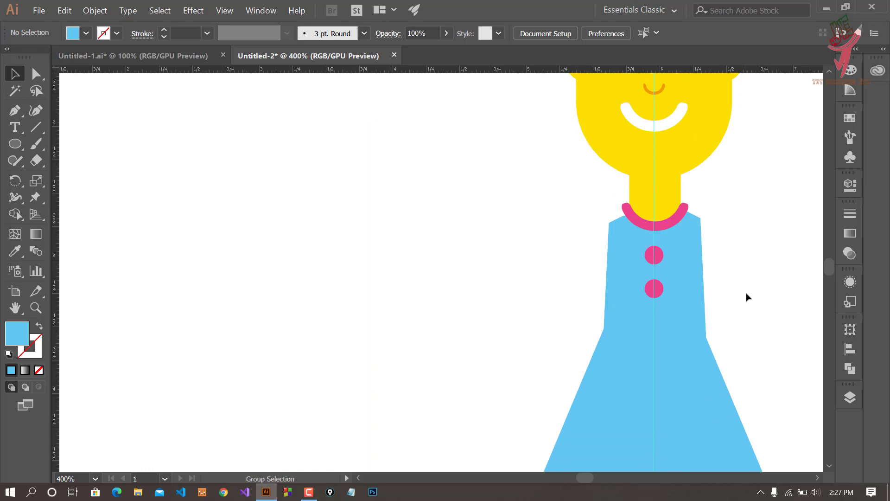
scroll(649, 306, down, 4)
scroll(566, 299, up, 1)
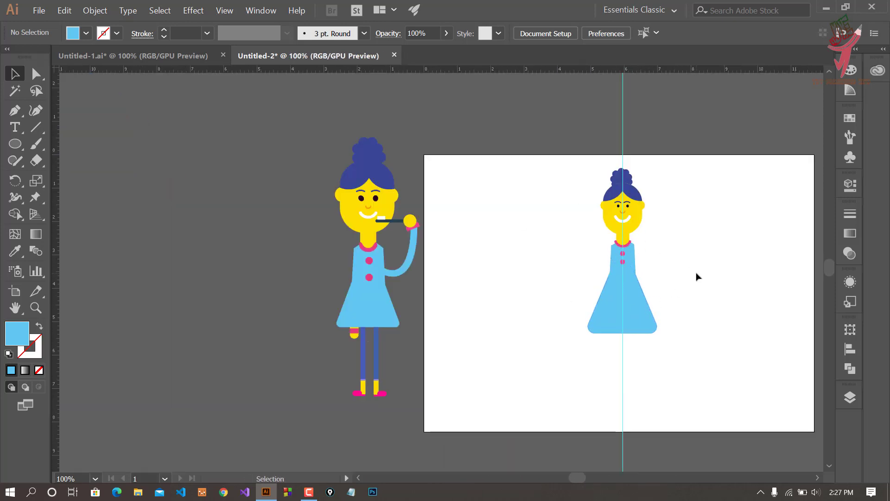
scroll(688, 302, up, 2)
Step: Try changing the skirt's width from its left side, then undo the change
click(559, 343)
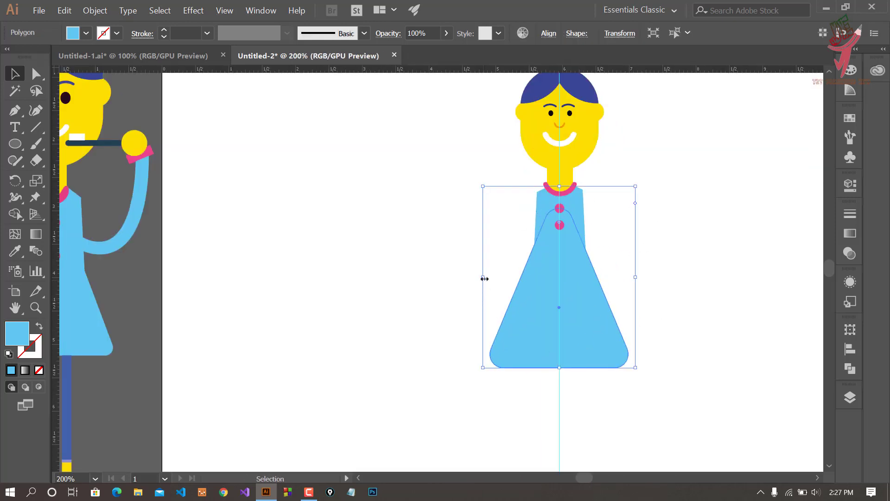
drag(484, 278, 490, 279)
key(ctrl+z)
key(ctrl+shift+z)
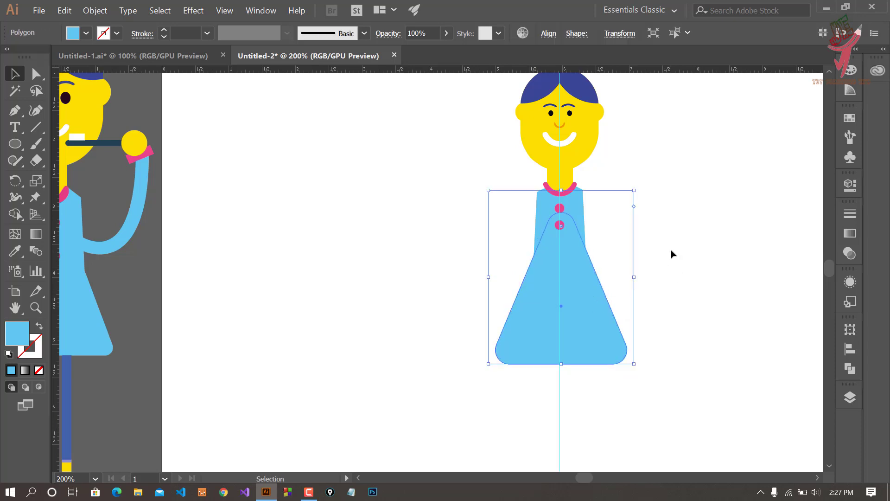
key(ctrl+z)
Step: Zoom and pan to bring the girl's head into close view
scroll(607, 268, up, 4)
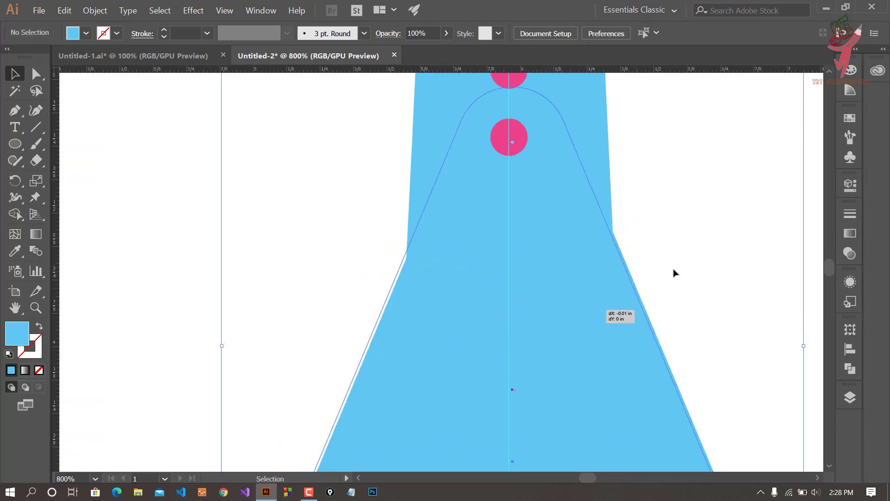
scroll(669, 270, down, 6)
scroll(668, 271, up, 2)
scroll(668, 270, up, 4)
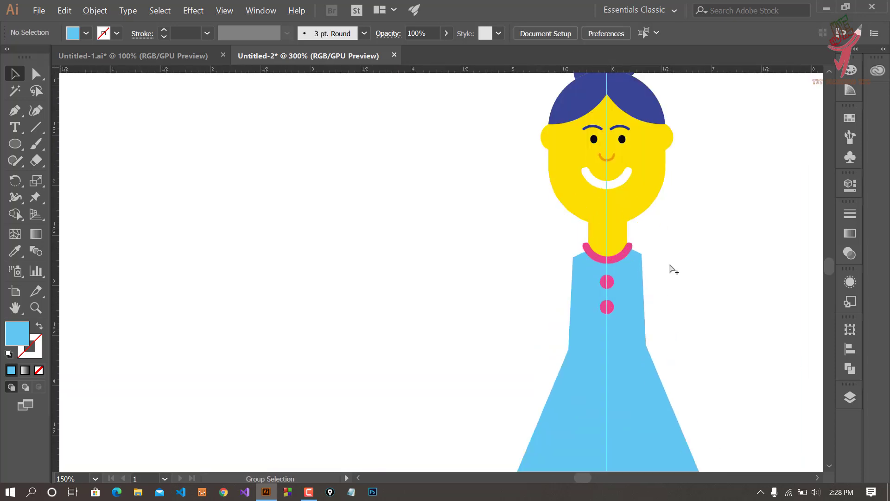
mouse_move(668, 270)
mouse_down()
mouse_move(648, 257)
mouse_move(556, 302)
mouse_up()
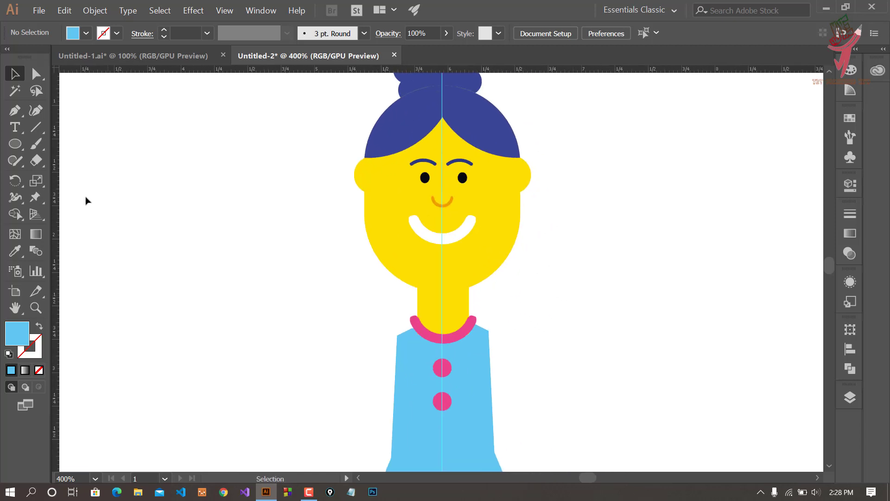
Step: Draw a rounded-rectangle toothbrush handle from the mouth, coloured navy from the reference toothbrush
click(13, 148)
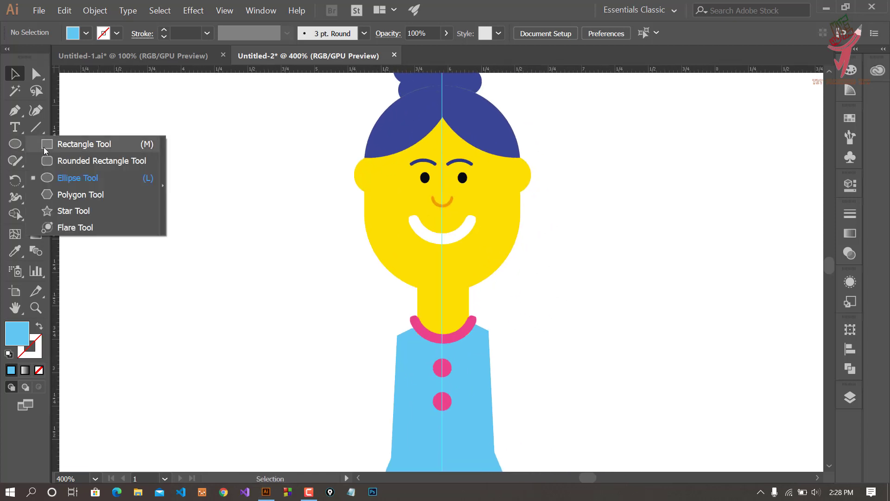
click(69, 161)
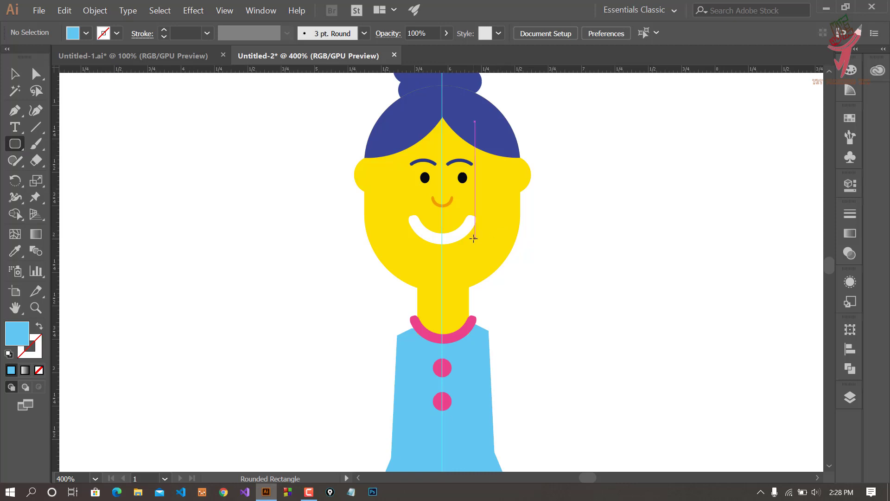
drag(473, 250, 600, 258)
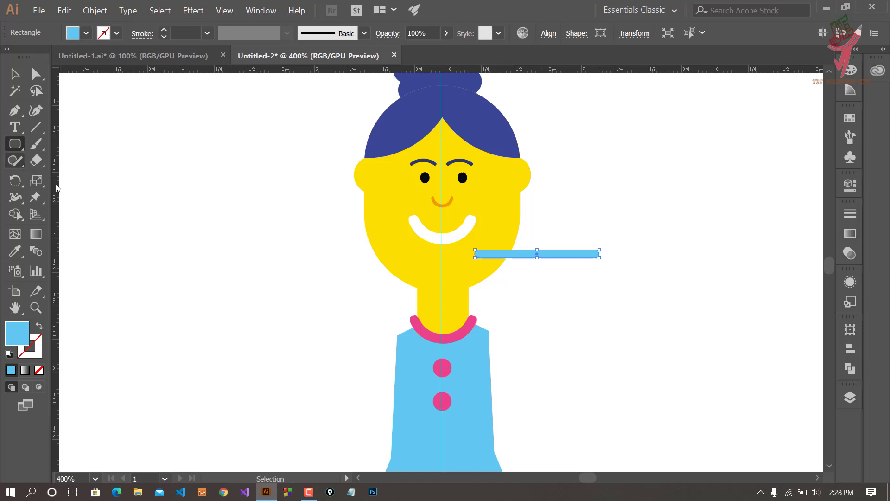
scroll(84, 219, down, 2)
scroll(99, 211, down, 1)
mouse_move(100, 211)
mouse_down()
mouse_move(491, 240)
mouse_move(471, 241)
mouse_up()
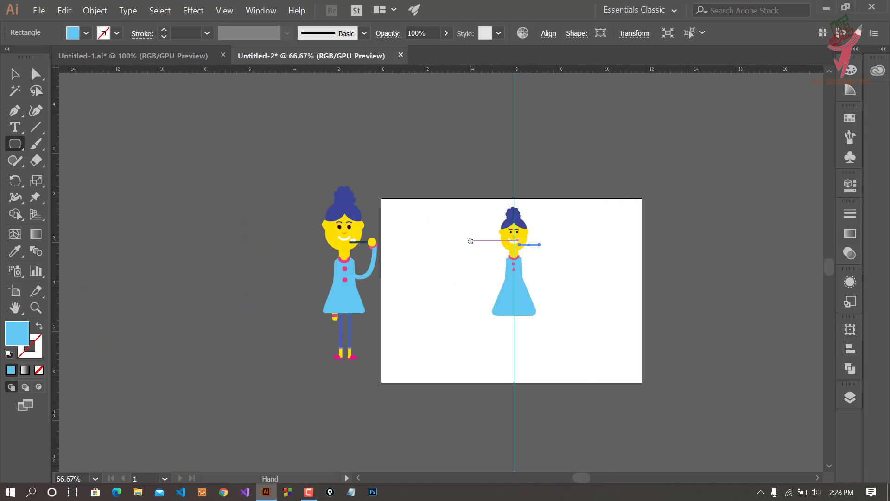
scroll(441, 242, up, 2)
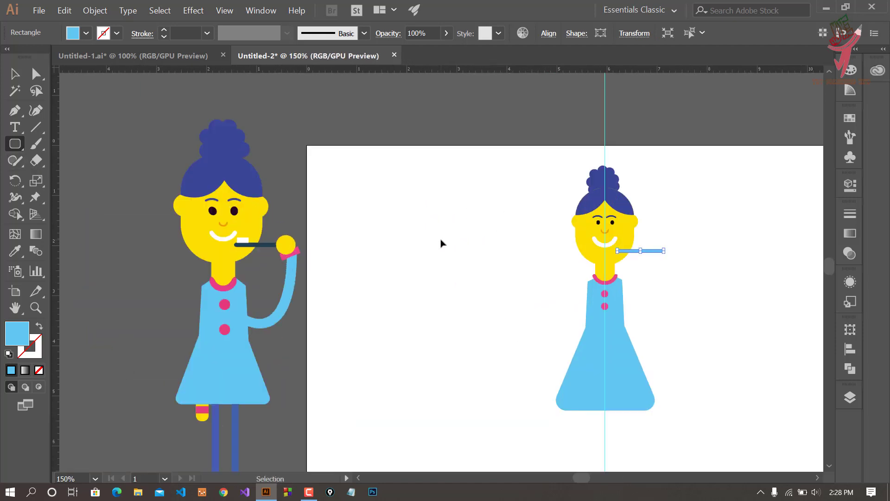
click(17, 250)
click(244, 244)
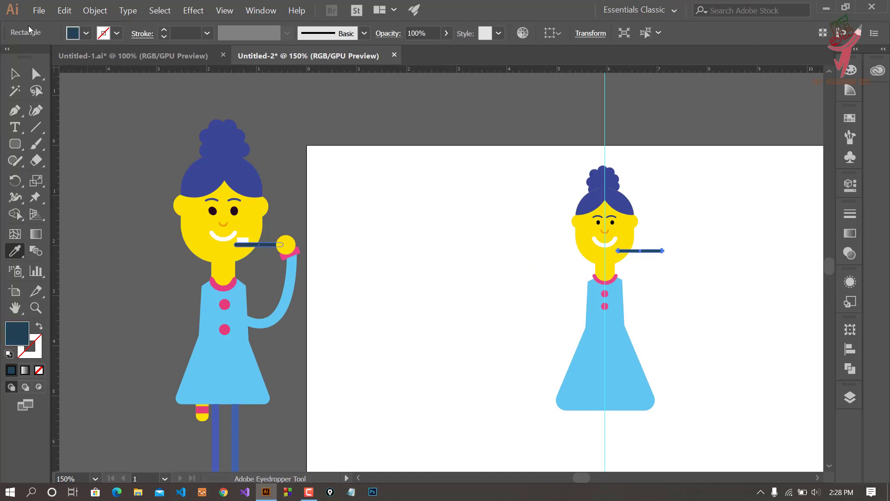
click(15, 73)
Step: Add a white rectangular bristle block above the handle, sampling white from the smile
key(ctrl+equal)
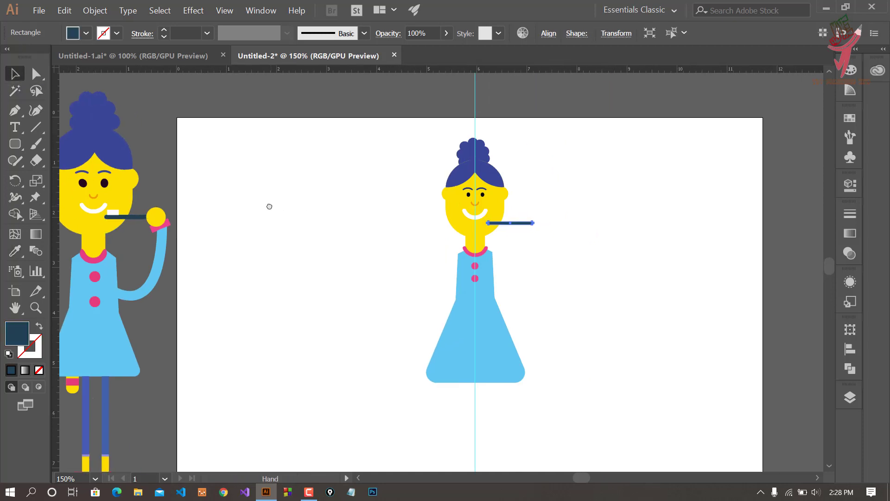
scroll(580, 248, up, 3)
drag(552, 260, 581, 307)
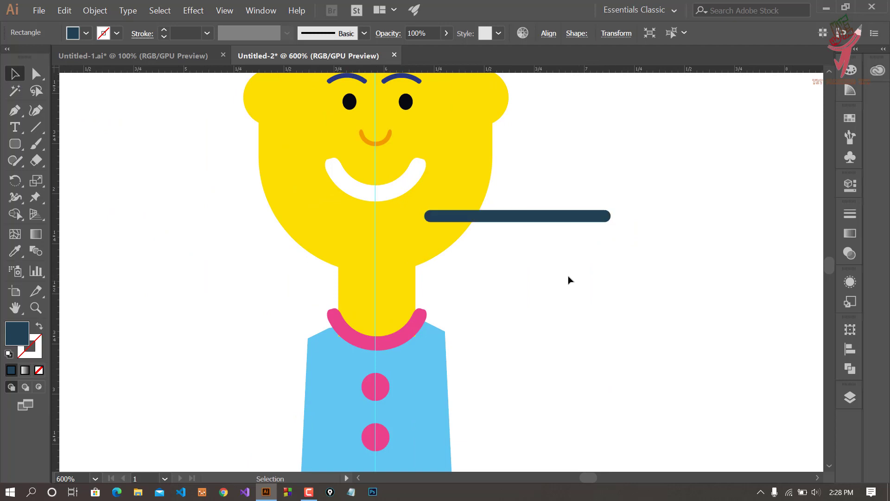
drag(566, 276, 610, 336)
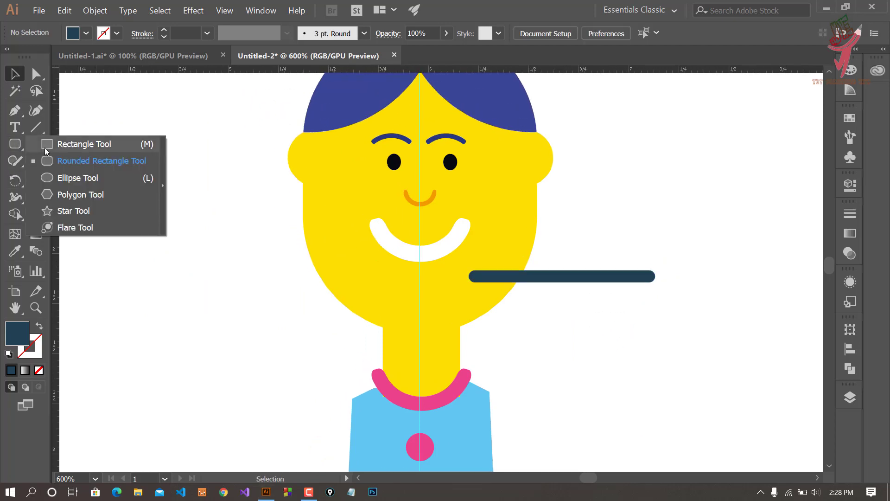
drag(16, 147, 44, 147)
drag(478, 252, 524, 270)
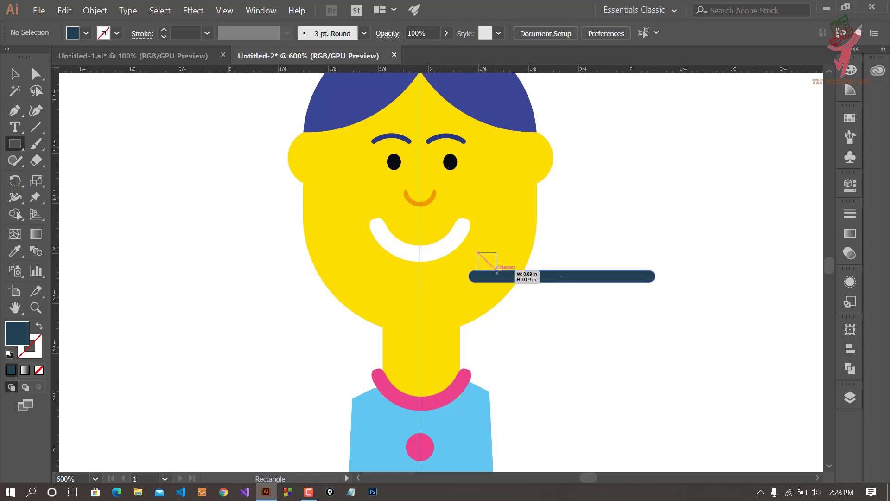
click(15, 251)
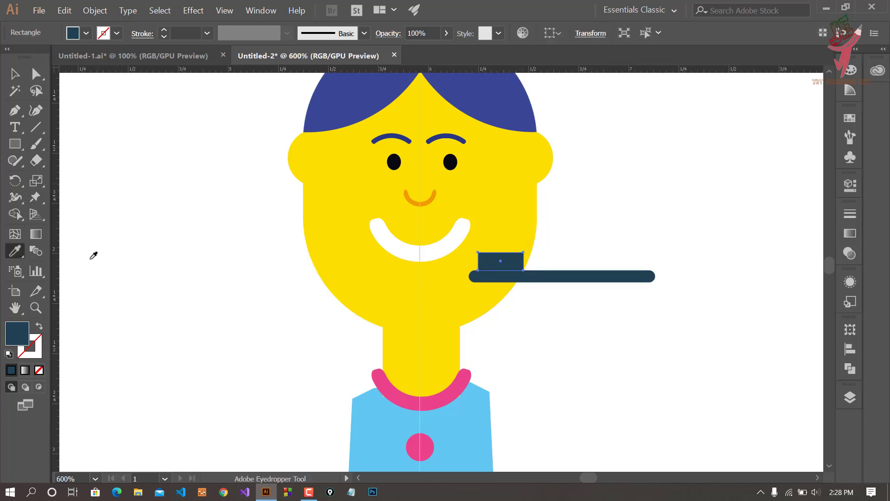
click(436, 254)
key(v)
click(558, 263)
scroll(558, 263, down, 3)
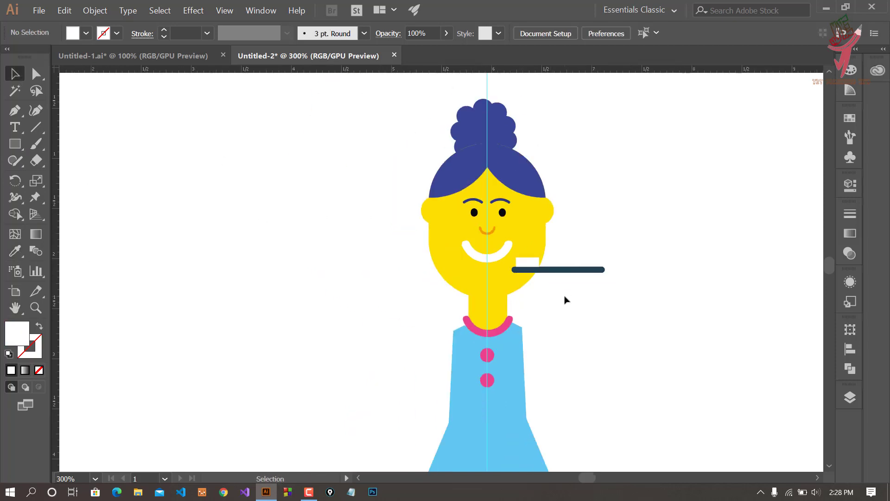
scroll(515, 253, up, 3)
click(599, 249)
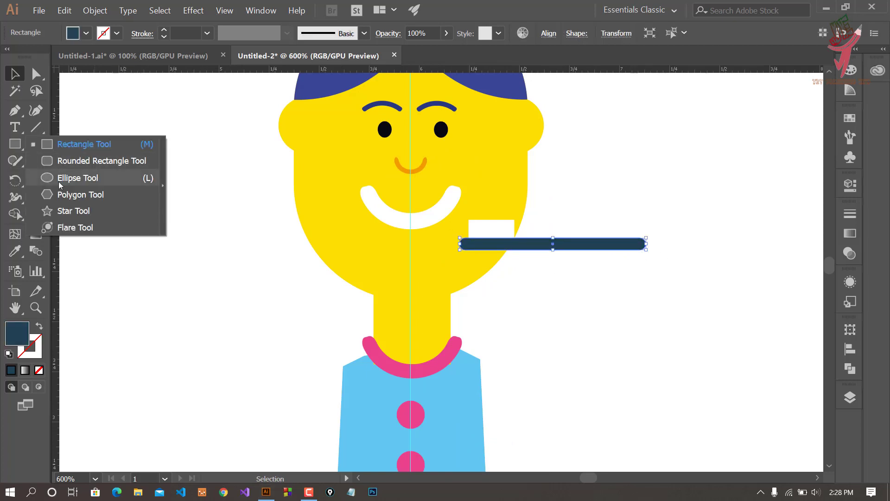
Step: Draw a circle hand at the handle's end filled with the face's yellow
drag(15, 144, 80, 176)
mouse_move(650, 218)
mouse_down()
mouse_move(711, 279)
mouse_move(668, 259)
mouse_move(640, 299)
mouse_up()
key(i)
click(380, 204)
click(399, 145)
key(v)
click(675, 354)
click(656, 302)
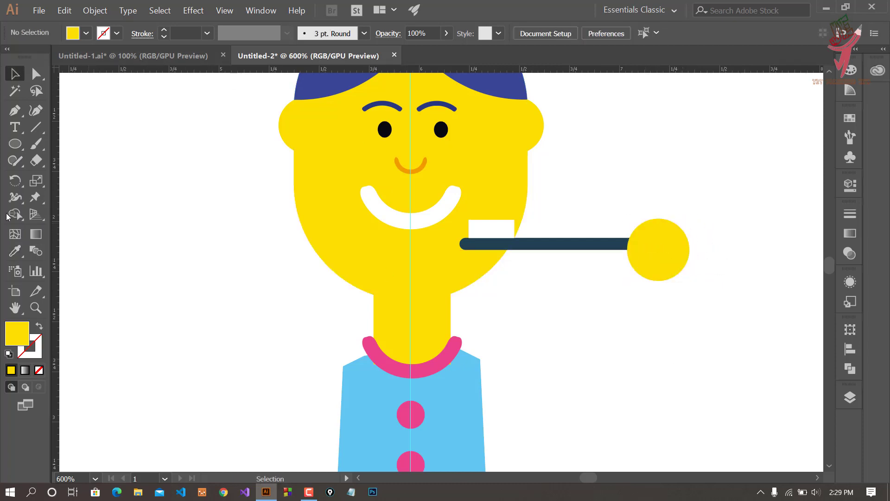
Step: Add a tilted pink cuff bar under the hand, sent behind the yellow circle and shortened
key(m)
drag(540, 320, 610, 331)
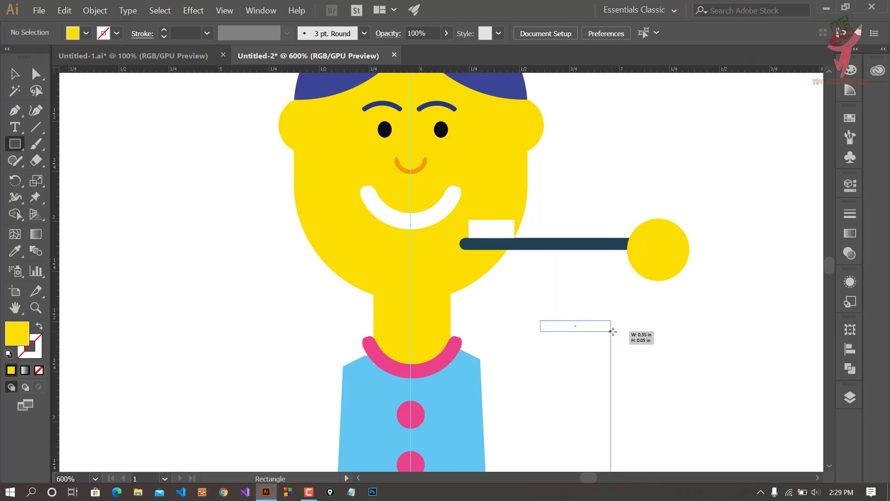
click(15, 250)
click(375, 350)
key(v)
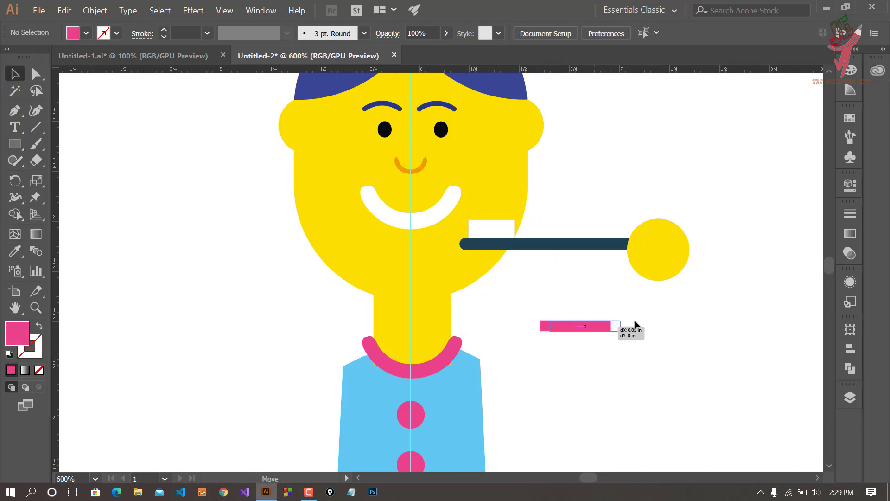
mouse_move(608, 326)
mouse_down()
mouse_move(703, 284)
mouse_move(717, 312)
mouse_up()
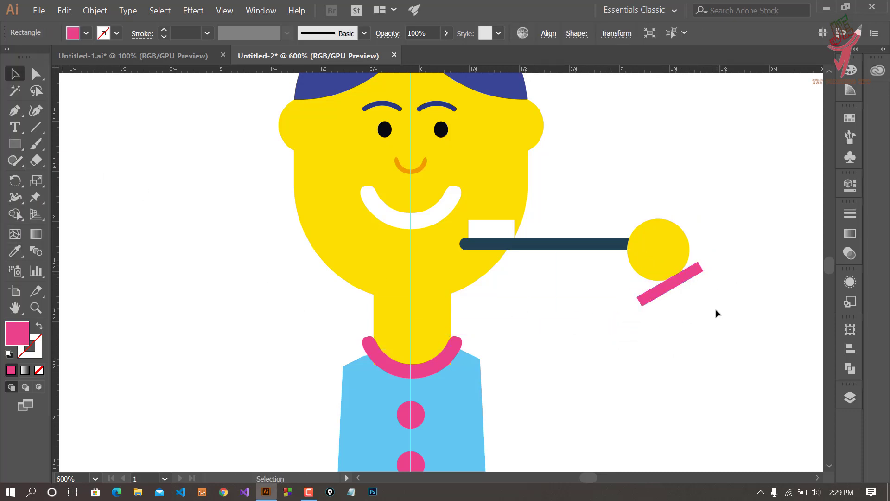
key(ctrl+plus)
mouse_move(627, 320)
mouse_down()
mouse_move(646, 291)
mouse_move(642, 301)
mouse_up()
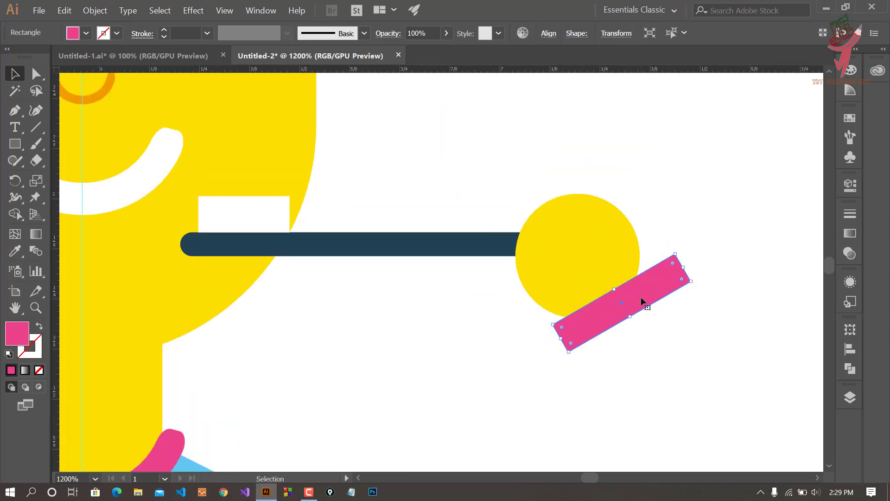
right_click(636, 289)
mouse_move(666, 238)
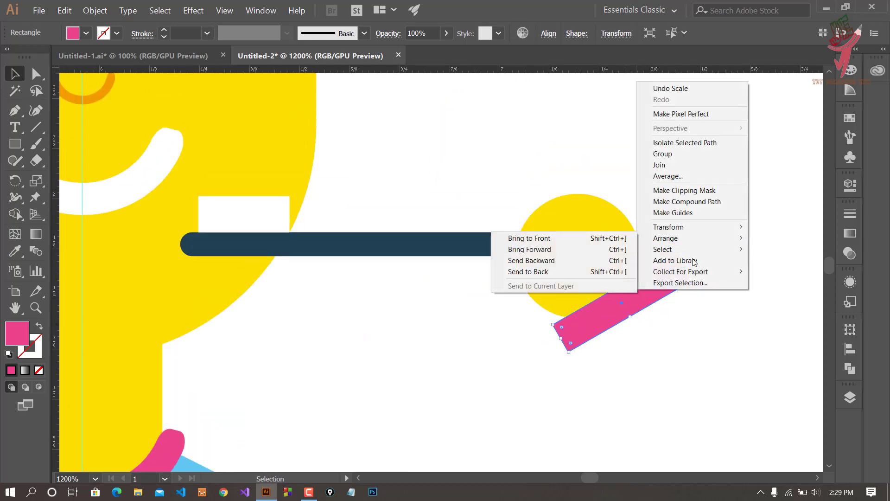
click(529, 272)
mouse_move(650, 291)
mouse_down()
mouse_move(562, 338)
mouse_move(661, 342)
mouse_up()
Step: Draw a curved arm path with the Pen tool from the pink cuff down to the bodice
click(667, 340)
key(ctrl+0)
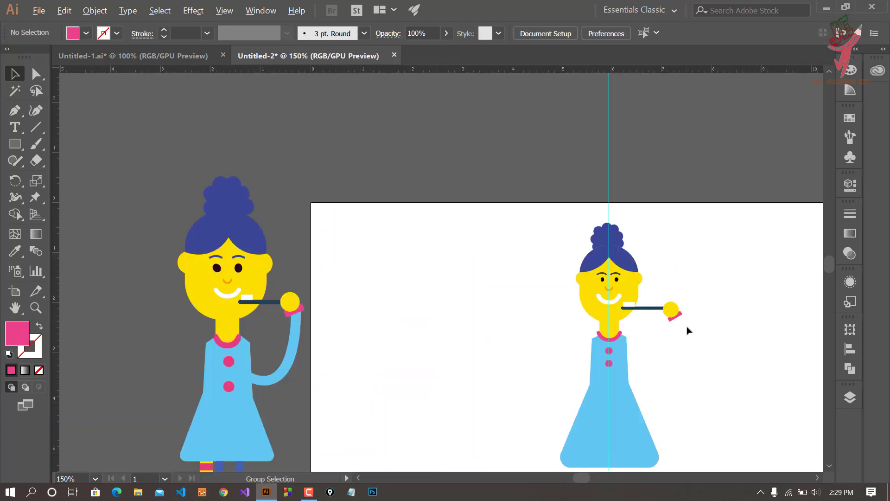
scroll(687, 367, up, 1)
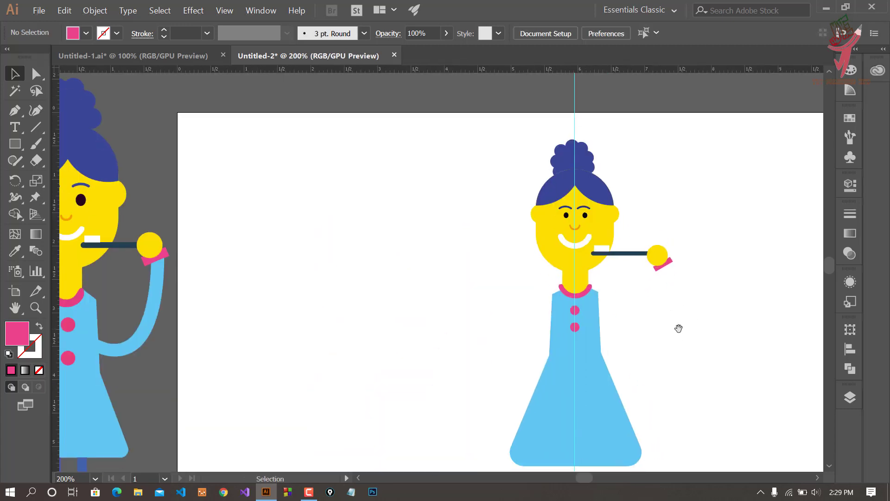
click(15, 111)
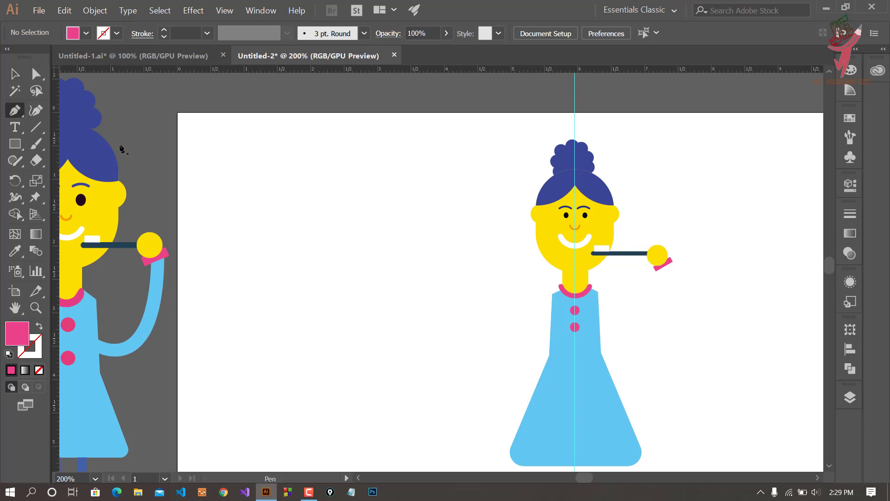
click(660, 268)
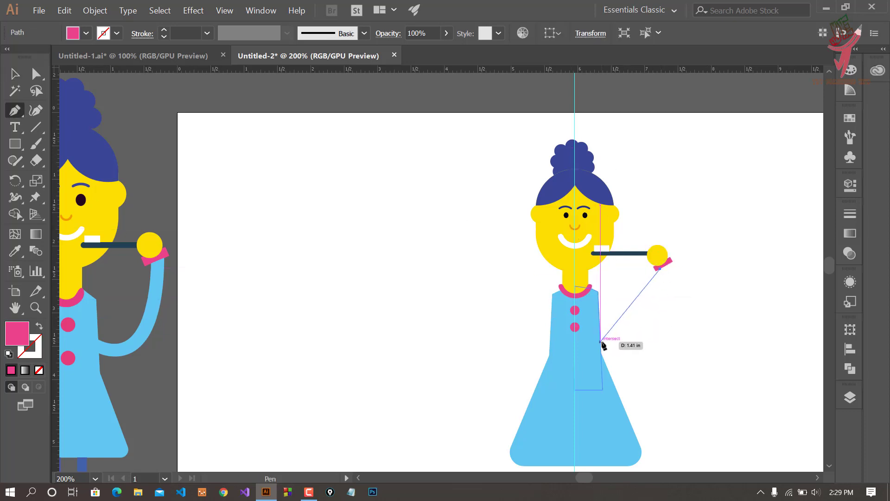
drag(601, 342, 521, 305)
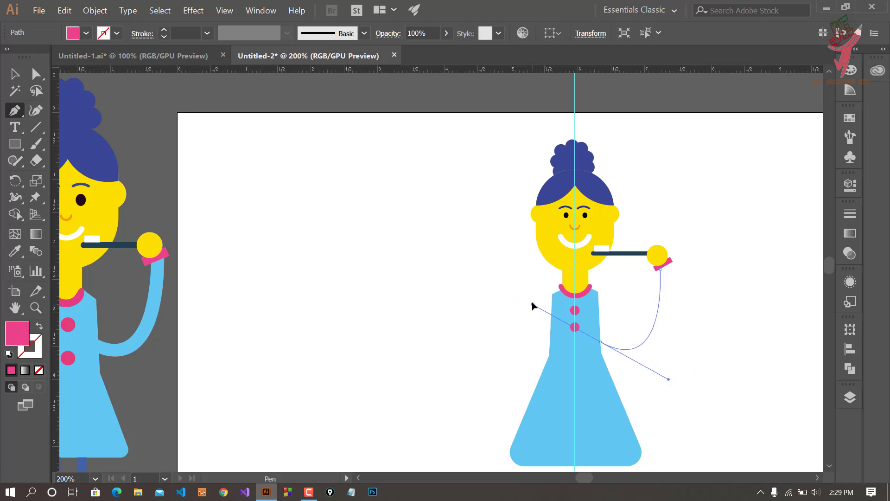
drag(517, 303, 532, 301)
scroll(607, 364, up, 3)
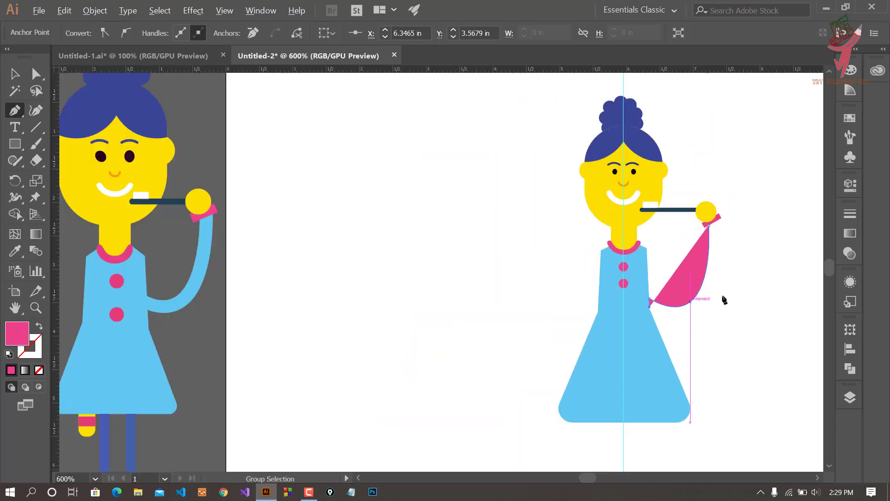
scroll(688, 312, down, 3)
drag(719, 218, 710, 84)
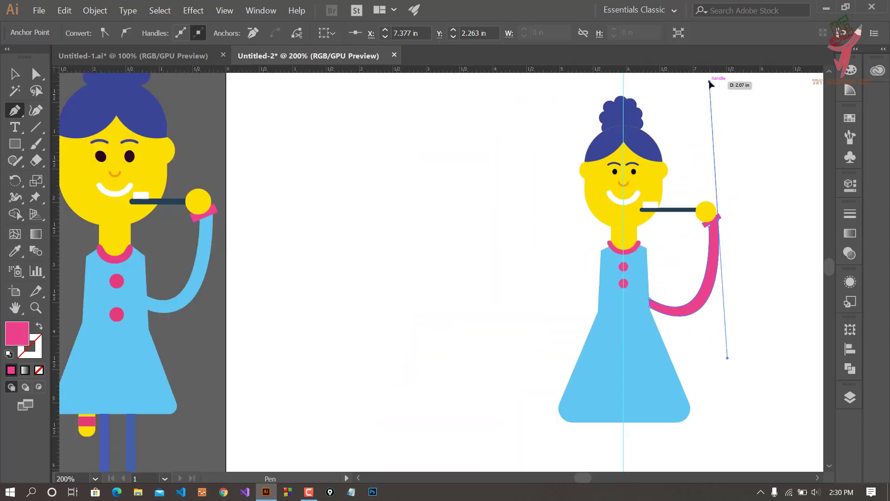
scroll(726, 211, up, 3)
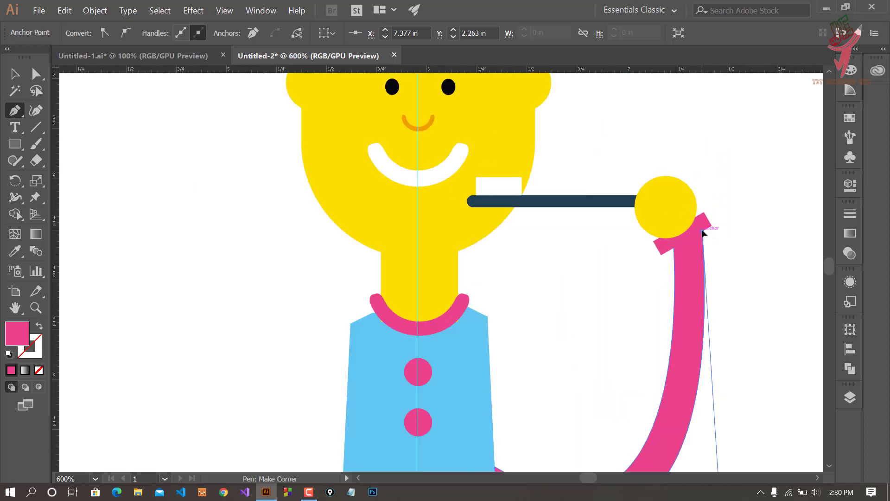
click(702, 234)
scroll(703, 233, down, 3)
Step: Fill the arm with the dress's light-blue colour using the Eyedropper
key(v)
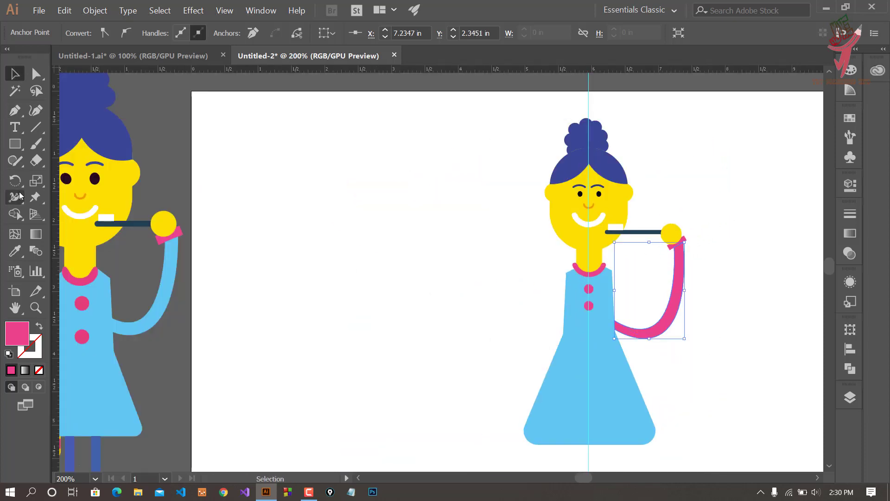
click(15, 250)
click(590, 315)
click(15, 75)
Step: Reshape the light-blue arm's curve by adjusting its top anchor handle, undoing one misplaced move
click(721, 259)
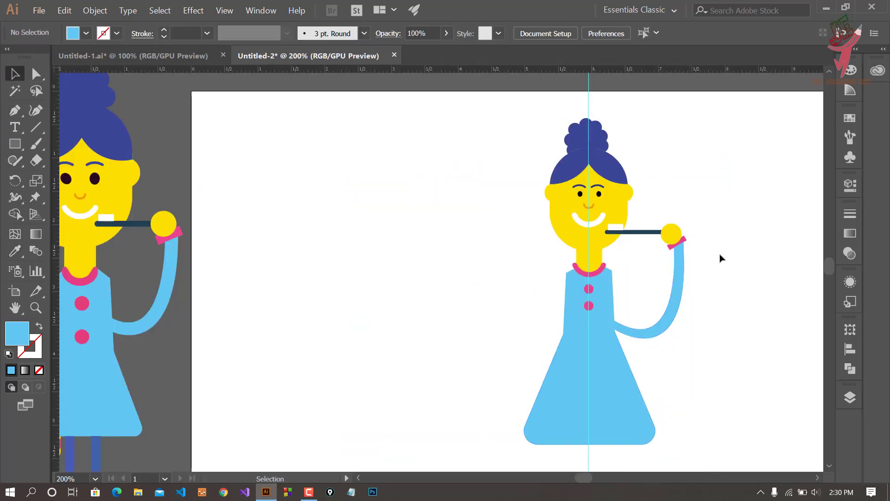
scroll(682, 279, up, 4)
scroll(582, 300, down, 2)
click(577, 288)
key(a)
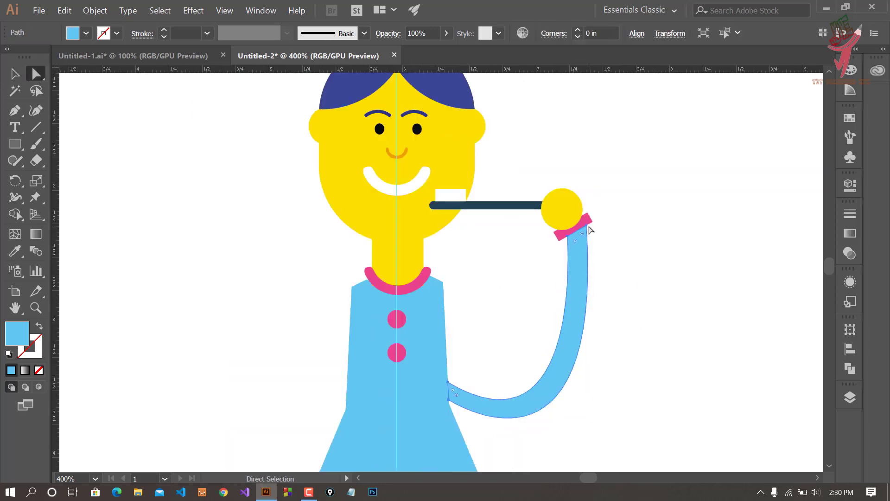
drag(590, 229, 636, 364)
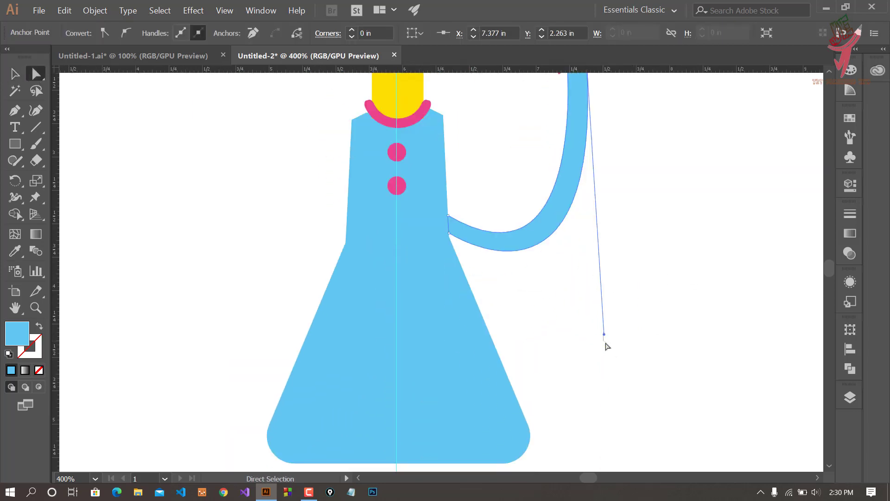
key(ctrl+z)
scroll(607, 346, down, 1)
click(594, 123)
click(594, 124)
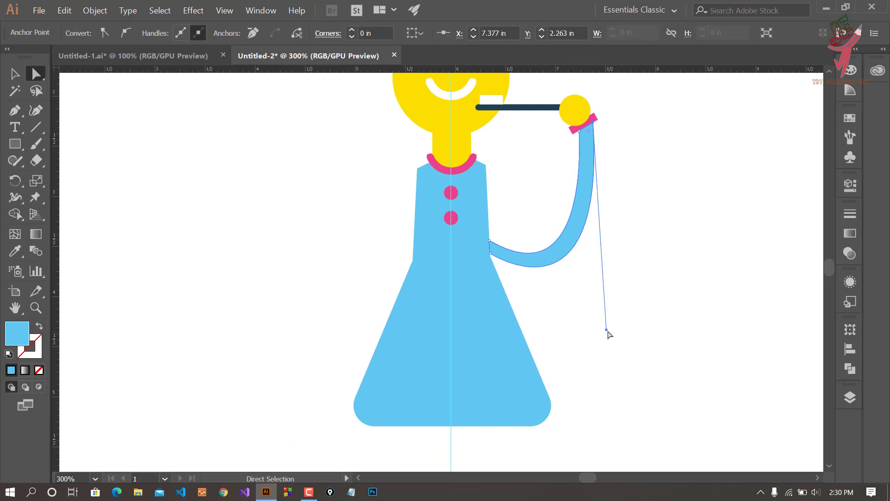
drag(606, 330, 597, 332)
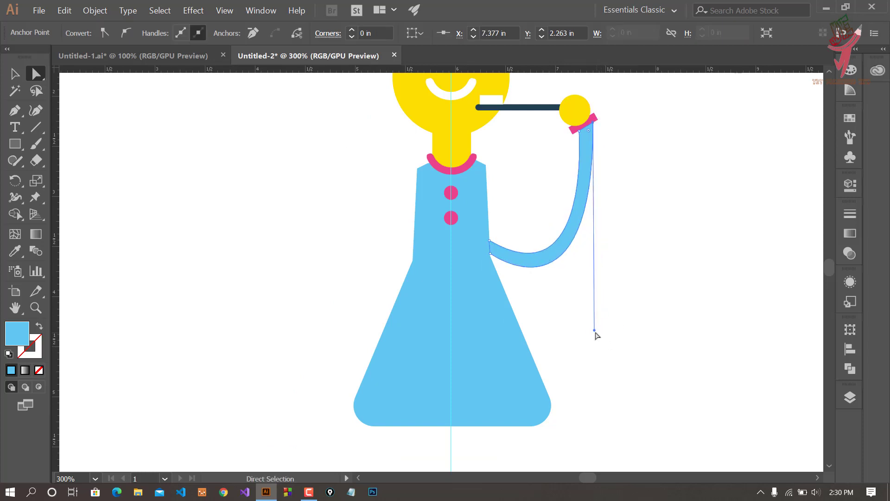
drag(597, 335, 600, 334)
click(651, 302)
Step: Move the arm's lower anchor point onto the dress edge and check the join
scroll(652, 301, down, 2)
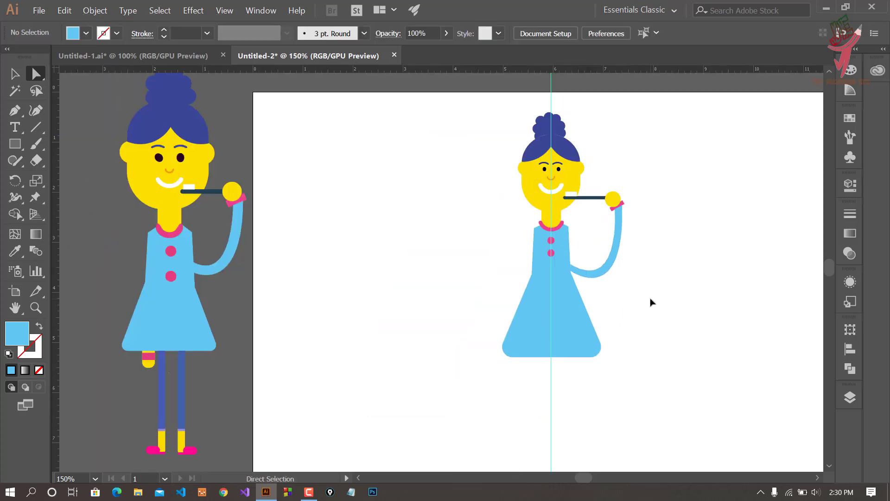
click(586, 271)
scroll(589, 278, up, 4)
scroll(593, 292, up, 1)
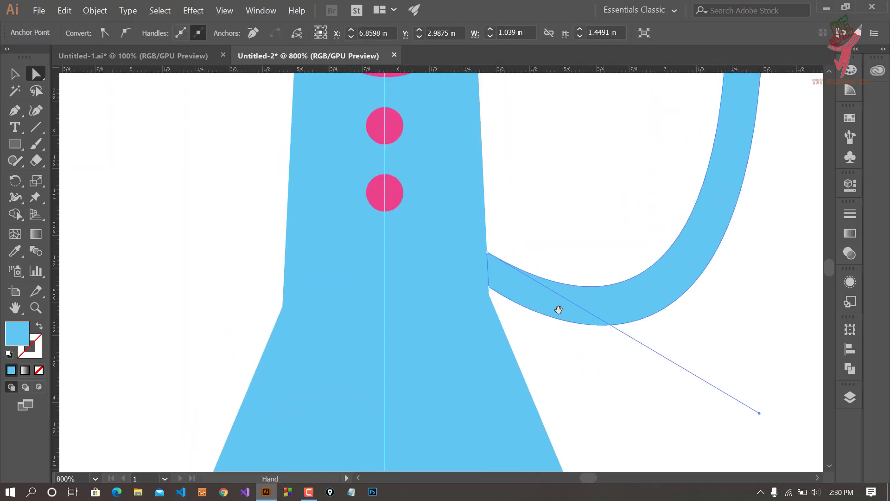
scroll(559, 308, up, 3)
mouse_move(437, 238)
mouse_down()
mouse_move(436, 221)
mouse_move(427, 229)
mouse_up()
click(511, 193)
click(435, 219)
scroll(441, 219, up, 2)
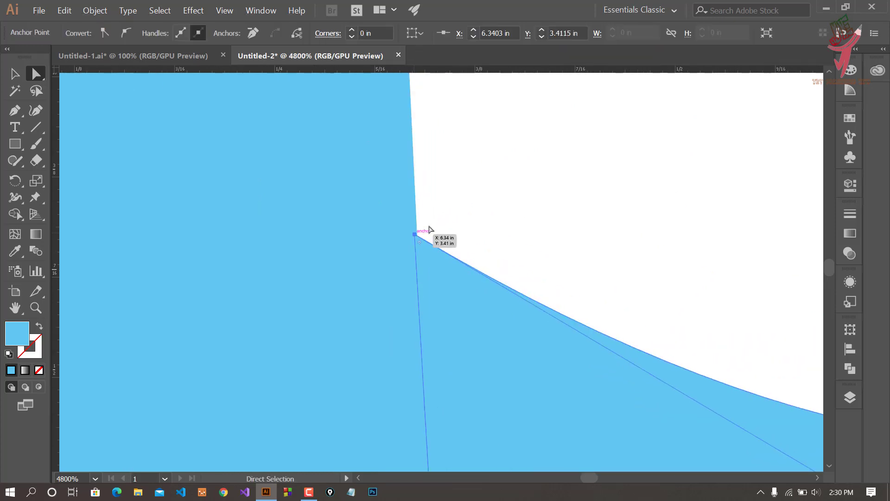
scroll(586, 269, down, 5)
scroll(709, 299, down, 3)
scroll(709, 299, down, 1)
scroll(705, 307, down, 1)
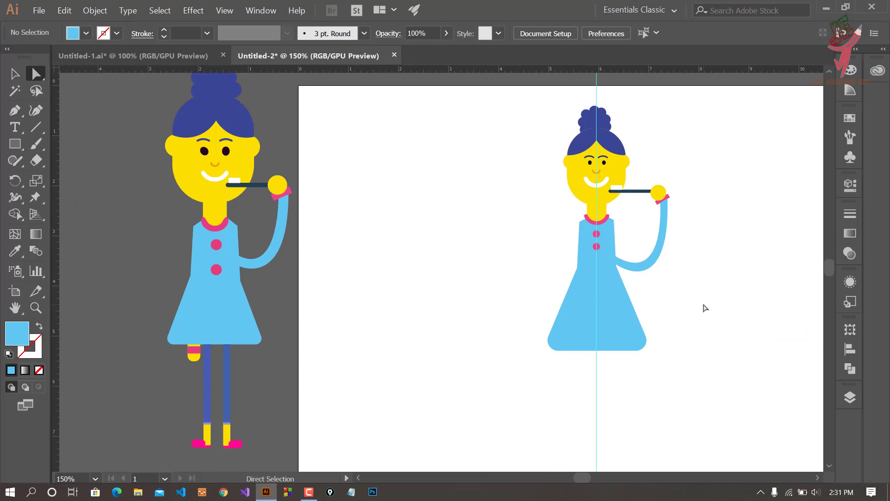
scroll(698, 305, down, 2)
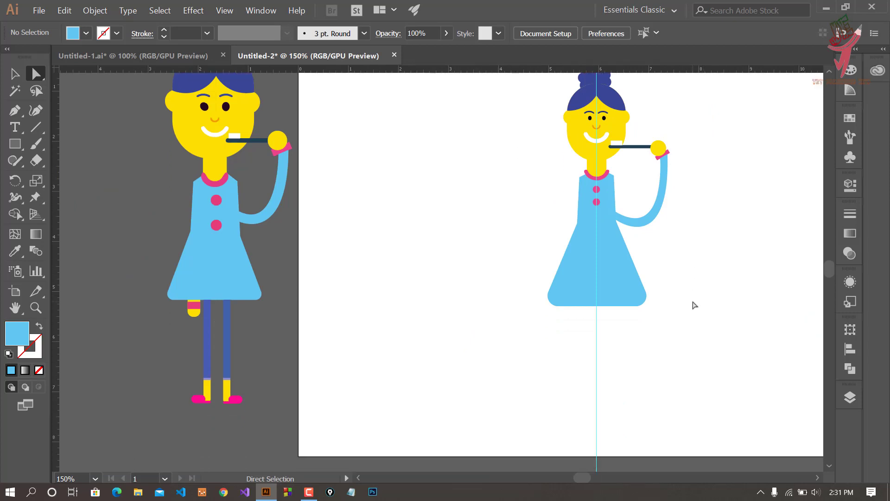
scroll(659, 320, down, 1)
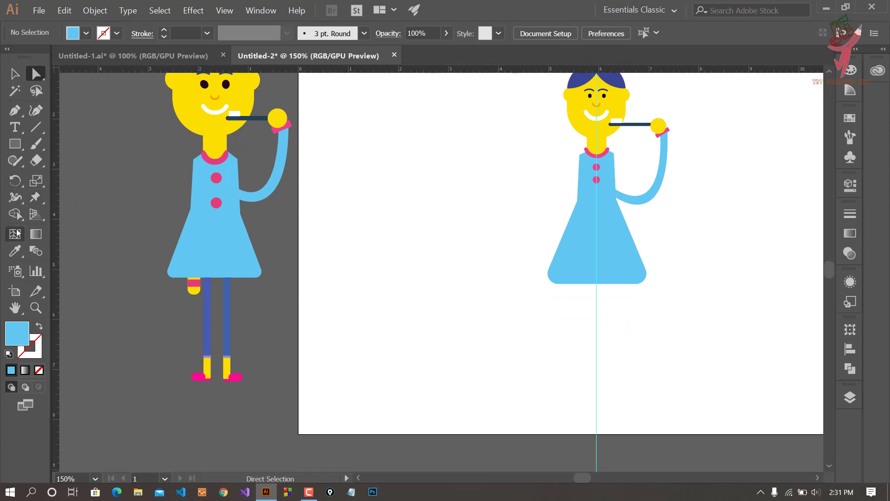
Step: Draw a thin rectangular leg below the dress and fill it with the reference's dark blue
right_click(15, 144)
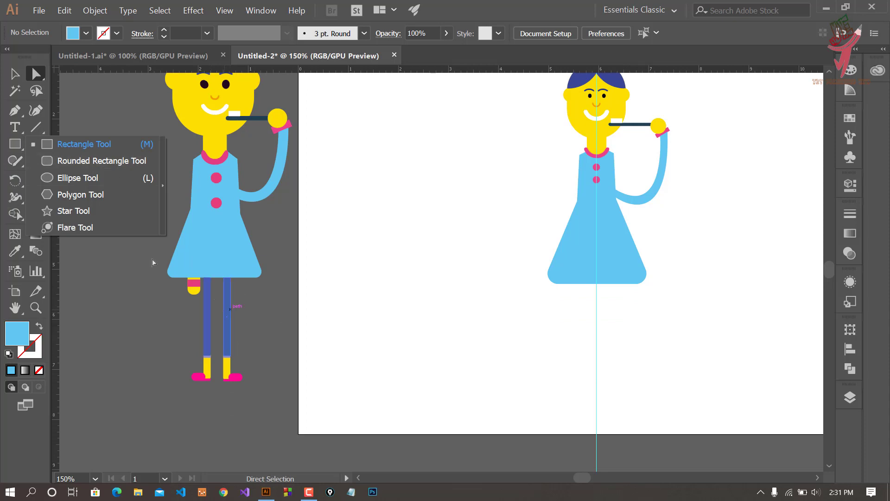
click(79, 145)
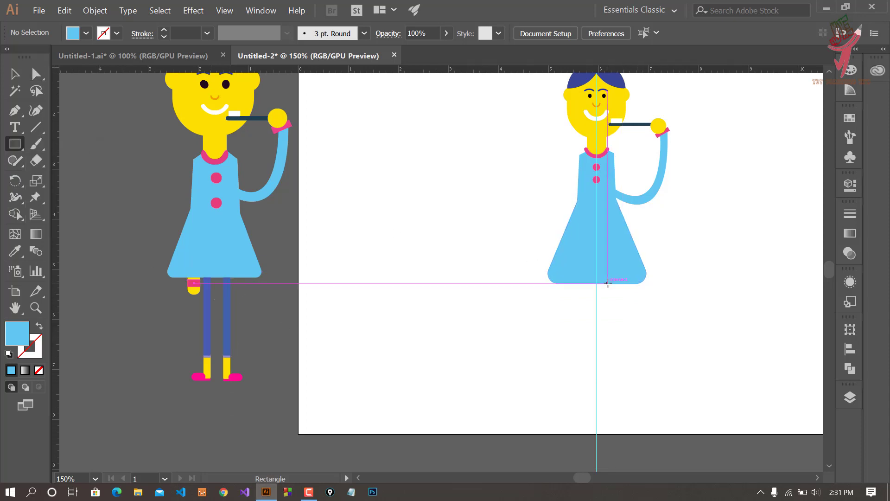
drag(608, 283, 623, 363)
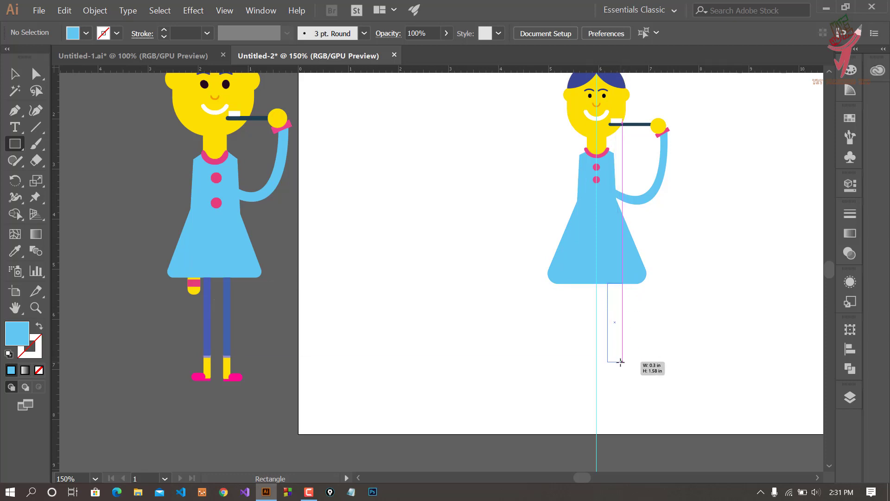
drag(621, 361, 616, 365)
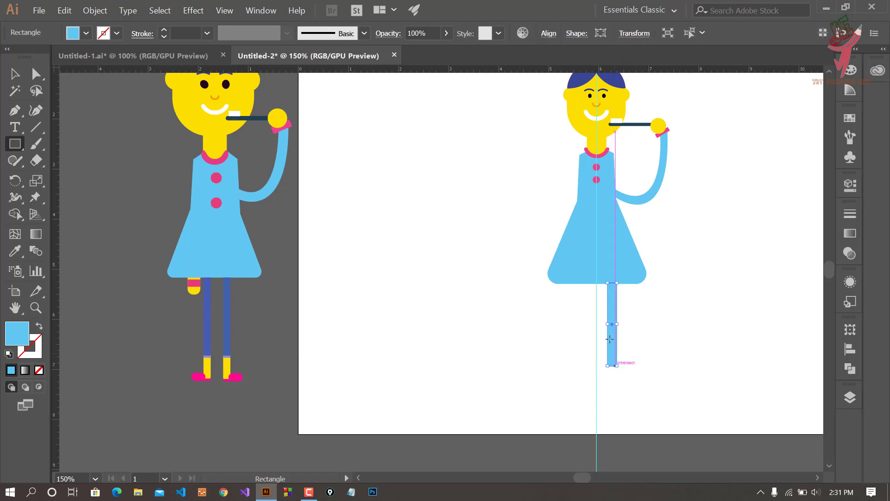
click(16, 252)
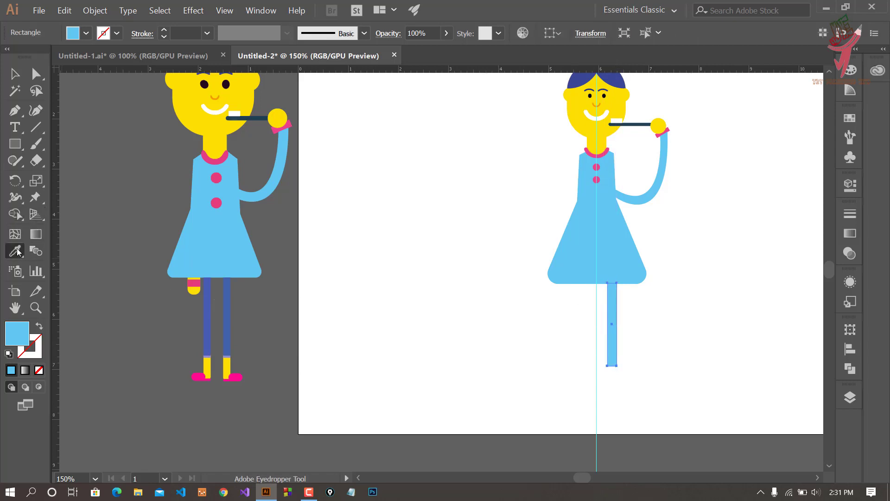
click(232, 317)
Step: Alt-drag a copy of the dark-blue leg to the left as the second leg
click(10, 77)
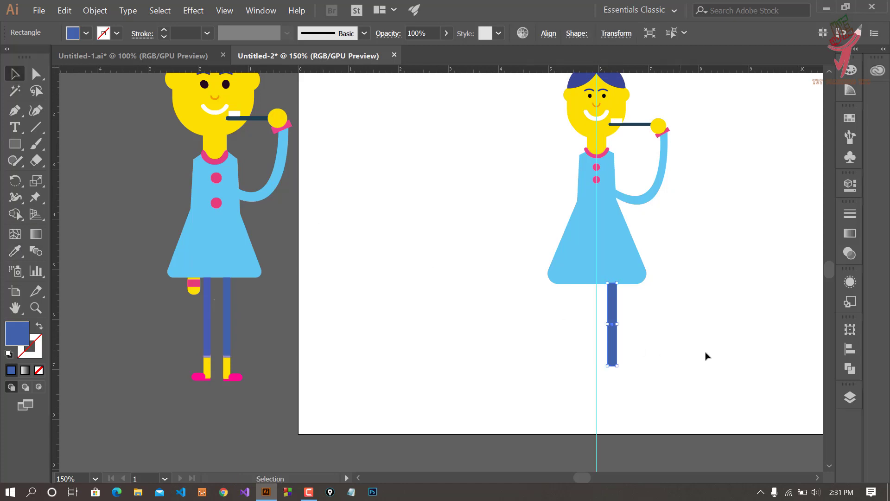
click(675, 343)
scroll(634, 341, up, 1)
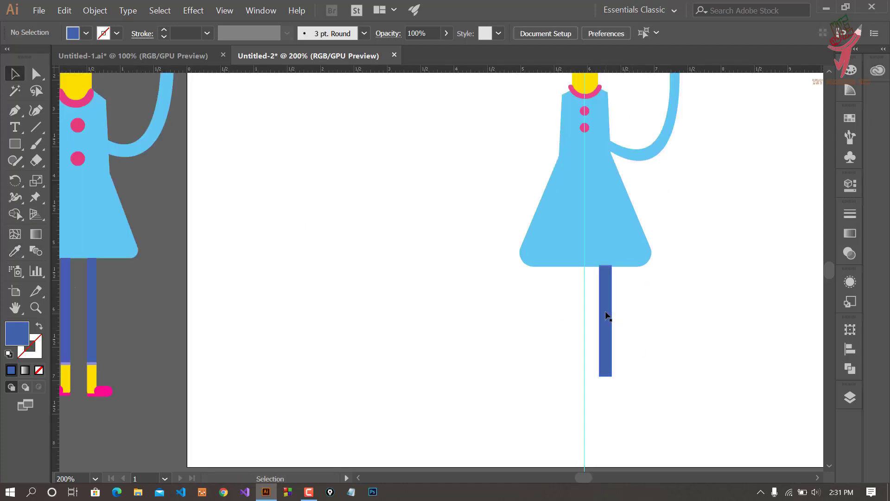
click(605, 311)
drag(605, 310, 564, 330)
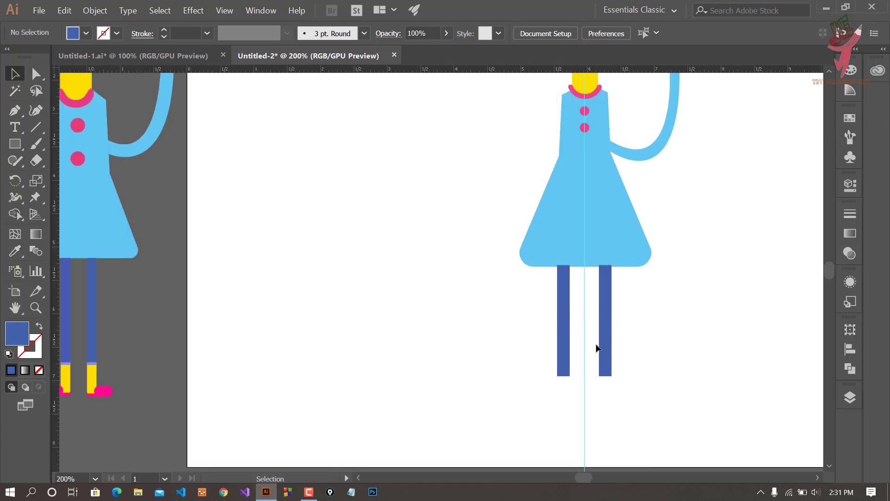
scroll(636, 354, down, 3)
scroll(636, 356, up, 5)
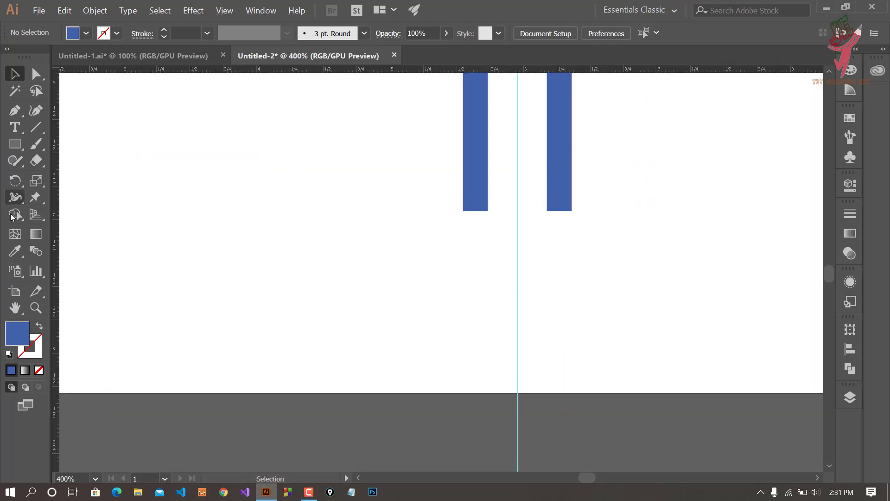
Step: Draw a thin strip below the right leg in the reference's lavender sock-stripe colour
drag(15, 143, 88, 143)
scroll(551, 224, up, 1)
scroll(551, 224, up, 1)
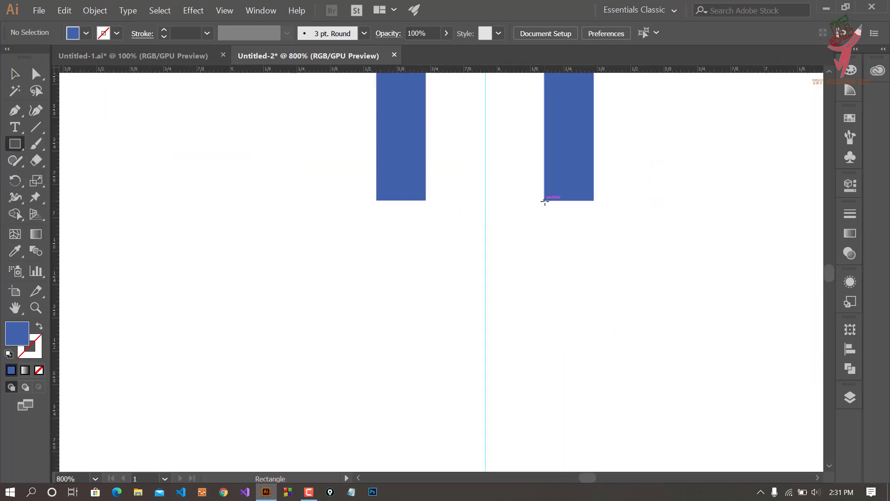
drag(545, 200, 594, 213)
key(ctrl+minus)
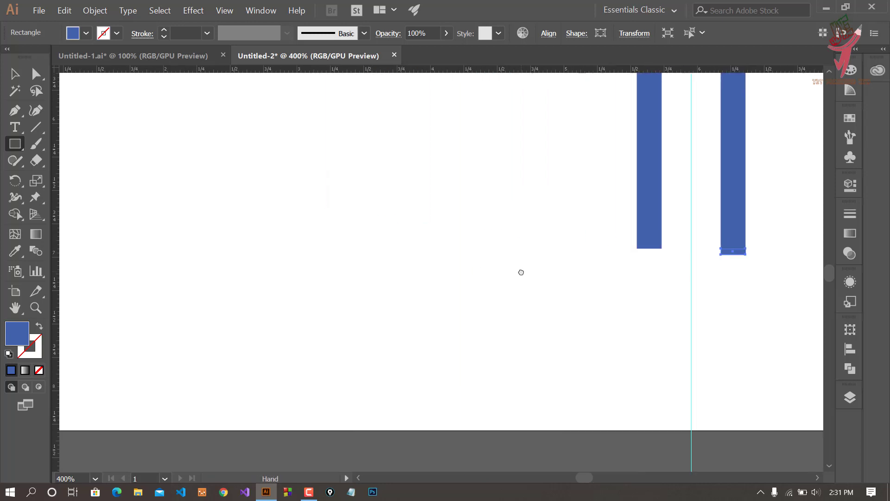
key(ctrl+minus)
key(i)
scroll(261, 247, left, 5)
click(140, 296)
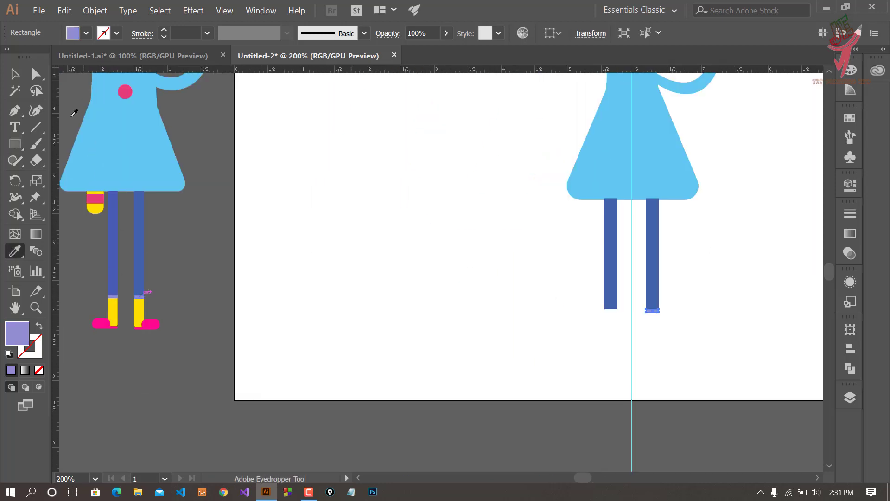
key(v)
scroll(586, 328, right, 3)
scroll(586, 328, down, 2)
scroll(586, 328, down, 1)
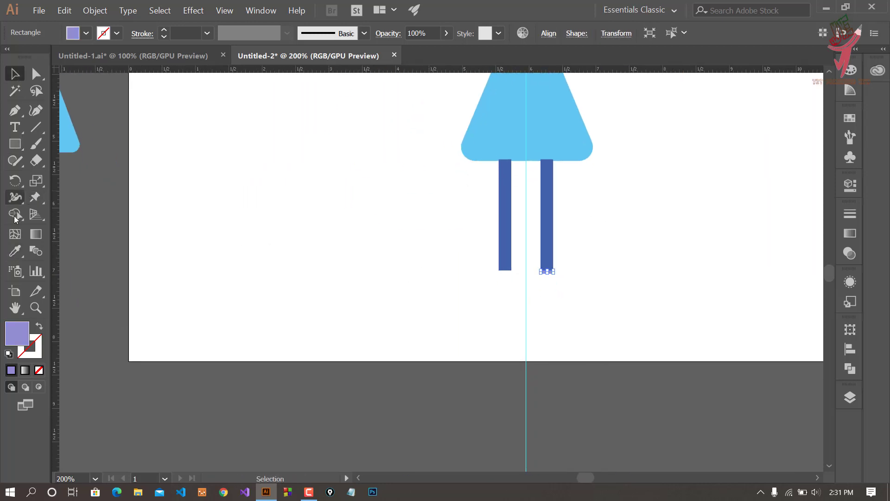
Step: Draw a rounded sock shape below the right leg and fill it with the reference's yellow
click(18, 150)
scroll(437, 275, down, 3)
scroll(489, 276, up, 2)
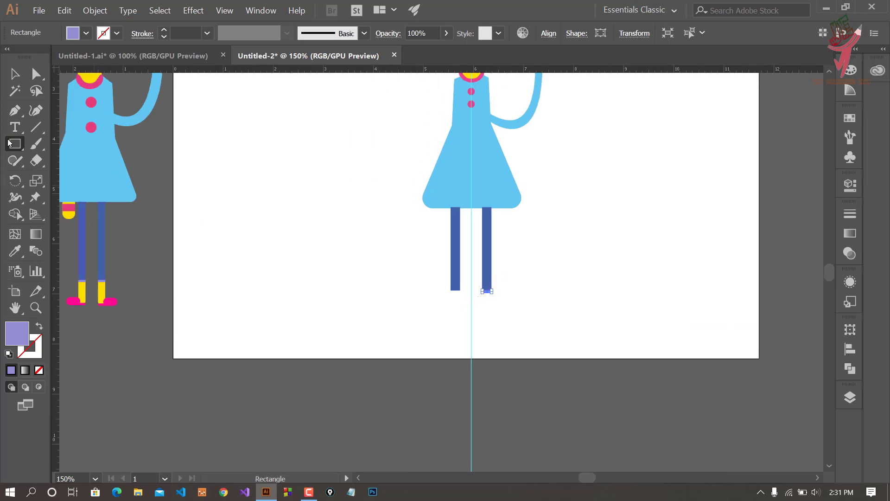
drag(10, 143, 88, 159)
scroll(547, 282, up, 2)
scroll(500, 259, up, 2)
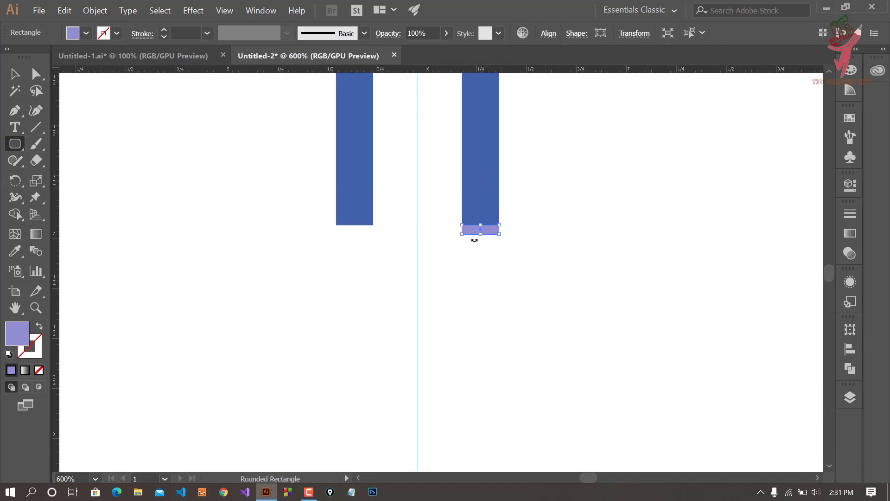
click(475, 240)
key(Escape)
key(v)
click(94, 155)
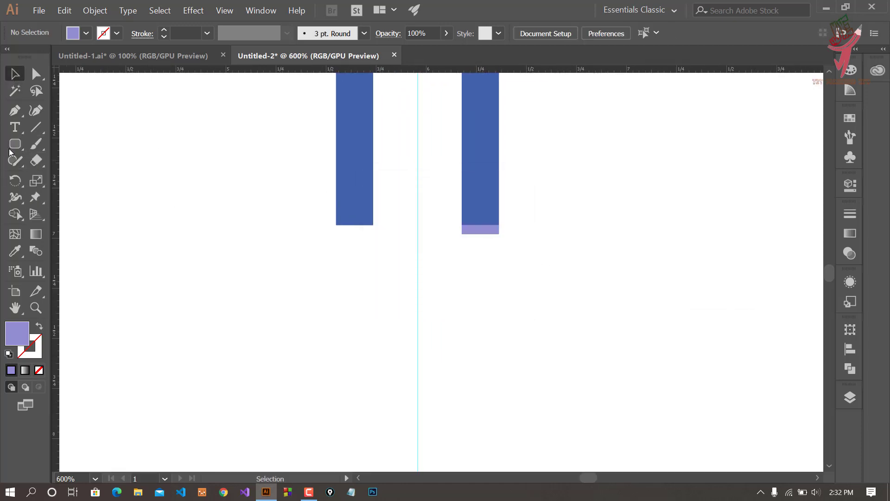
click(13, 144)
mouse_move(462, 235)
mouse_down()
mouse_move(500, 308)
mouse_move(502, 301)
mouse_up()
click(16, 251)
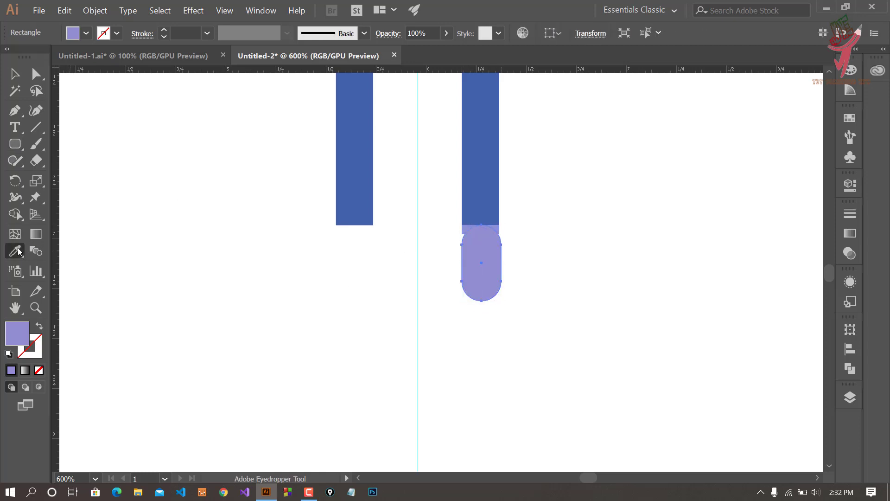
alt+scroll(185, 185, down, 4)
scroll(188, 241, left, 3)
click(163, 312)
key(v)
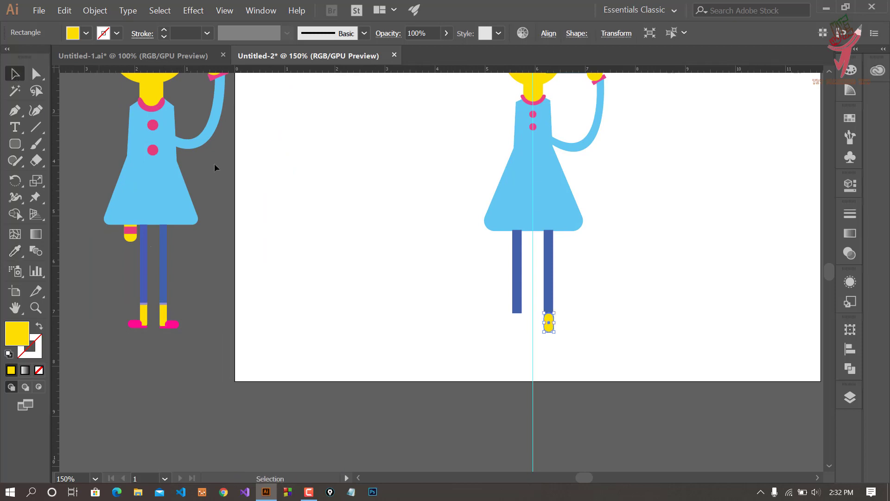
Step: Send the yellow sock to the back, stretch its top up, and align it under the leg
alt+scroll(576, 323, up, 4)
right_click(463, 332)
mouse_move(489, 276)
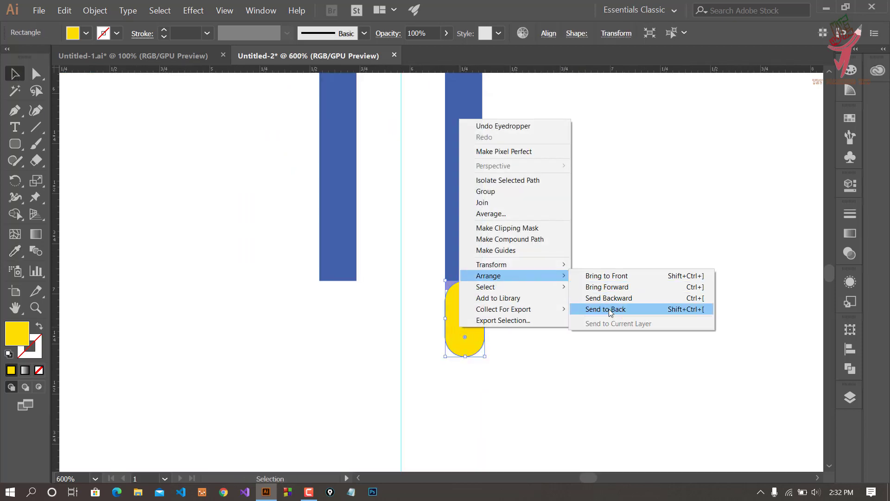
click(608, 309)
alt+scroll(465, 322, up, 2)
drag(455, 239, 455, 223)
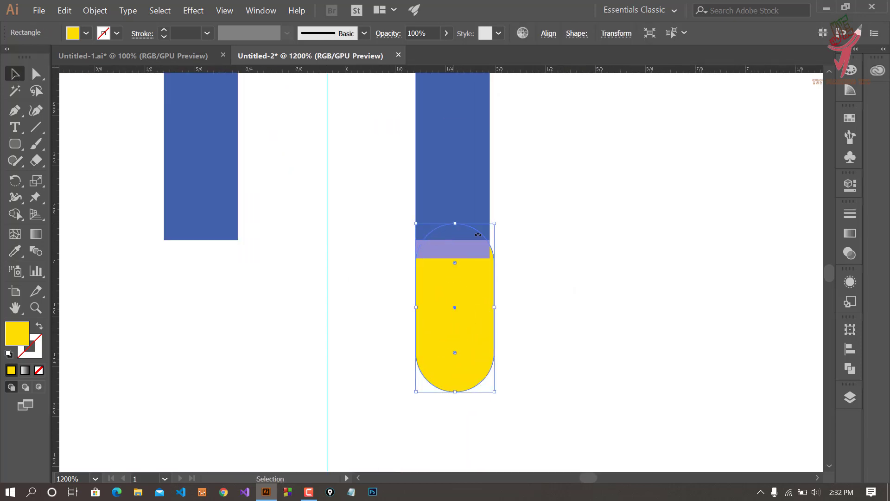
drag(466, 299, 464, 299)
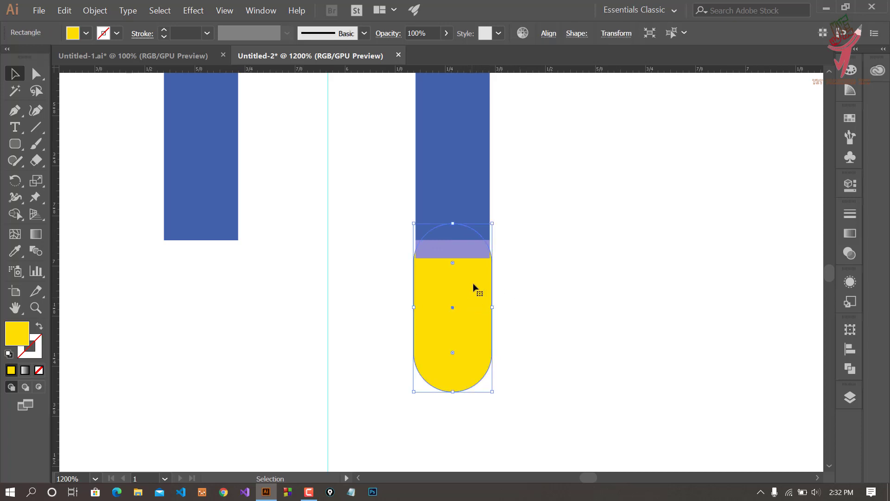
click(463, 247)
click(482, 296)
alt+scroll(491, 308, up, 1)
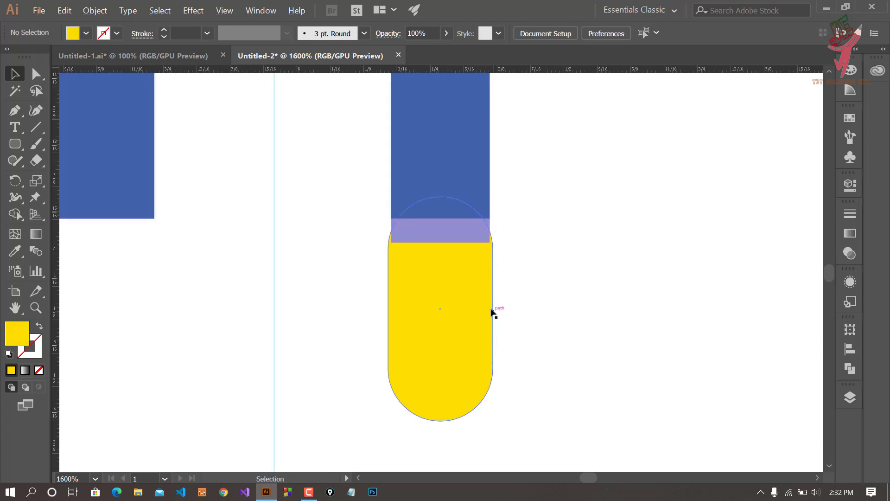
click(419, 227)
scroll(435, 259, up, 1)
click(455, 310)
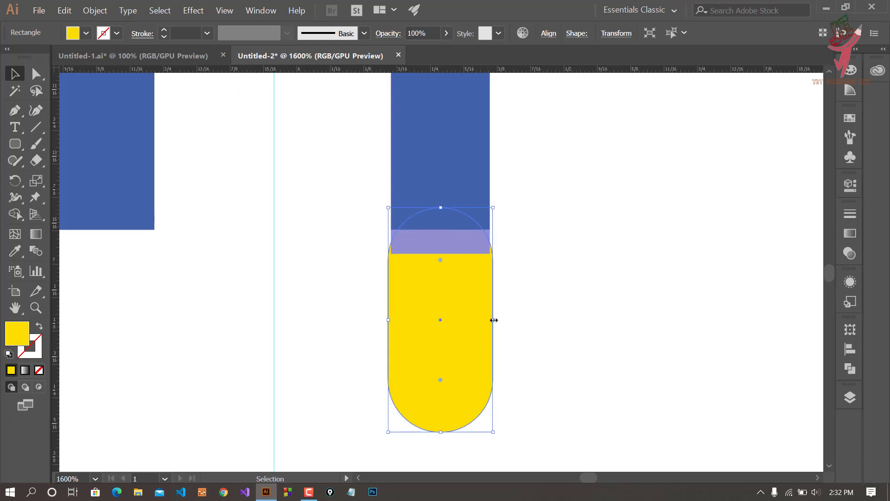
click(514, 333)
alt+scroll(529, 343, down, 4)
alt+scroll(526, 343, up, 1)
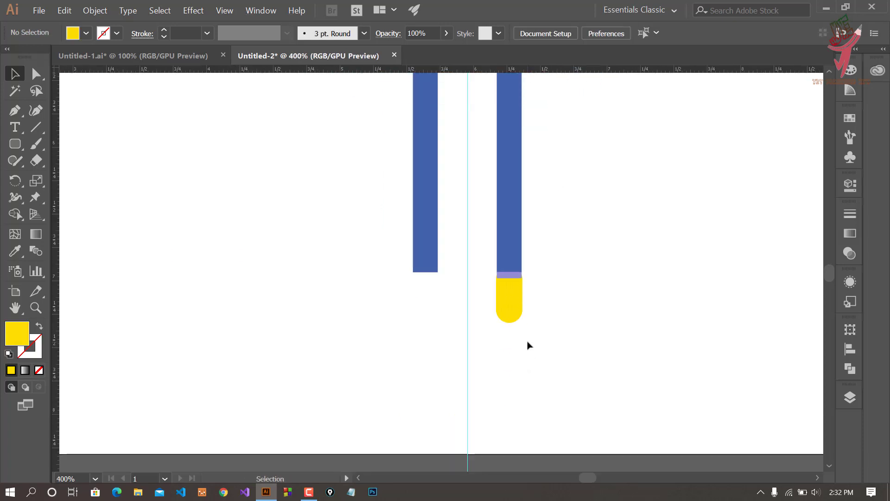
scroll(524, 324, down, 1)
Step: Draw a horizontal rounded shoe shape at the sock's bottom in the reference's pink
drag(15, 144, 70, 161)
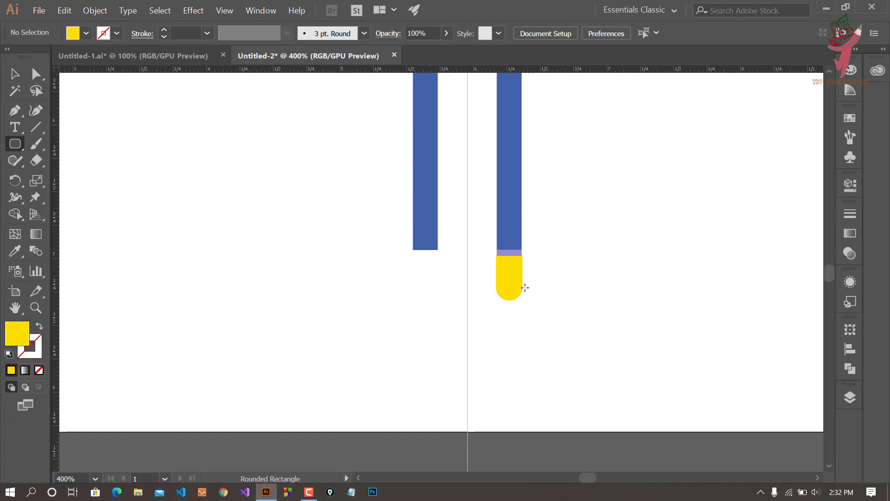
mouse_move(510, 281)
mouse_down()
mouse_move(573, 301)
mouse_move(564, 301)
mouse_up()
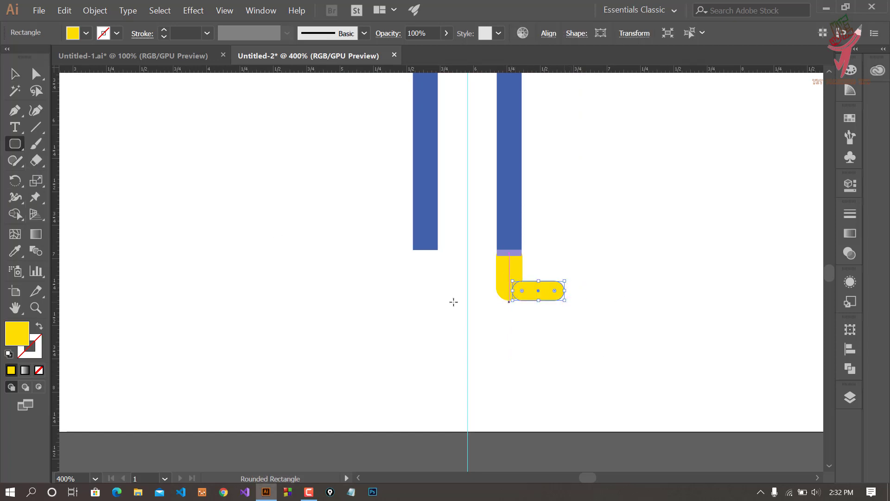
click(15, 251)
key(ctrl+1)
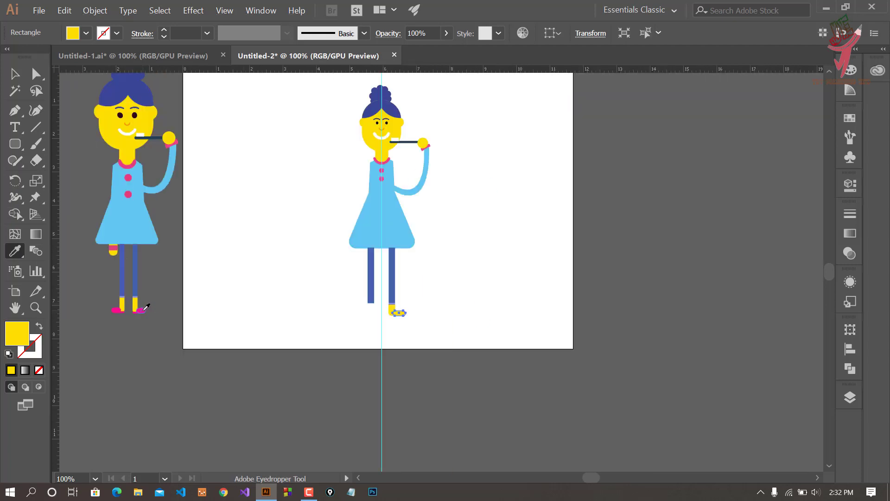
click(147, 307)
key(v)
click(427, 288)
scroll(397, 298, up, 5)
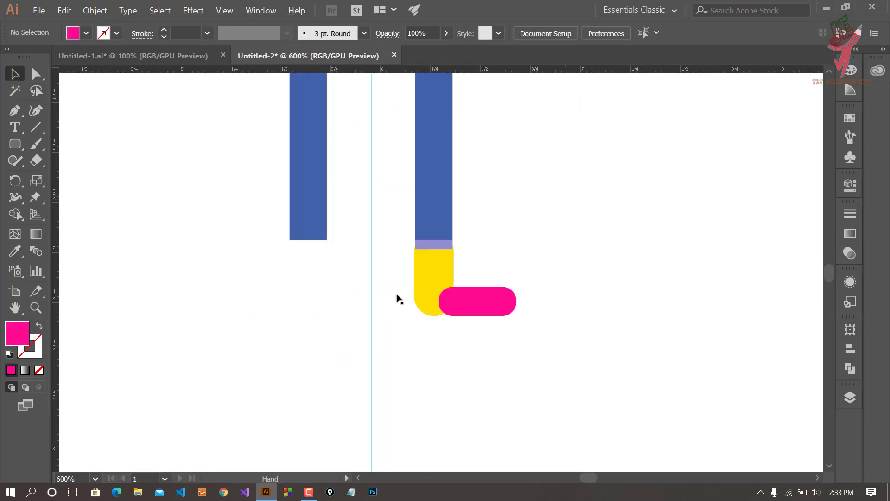
Step: Add a small pink heel strip under the sock and shorten the main shoe from the right
click(15, 145)
drag(416, 303, 463, 316)
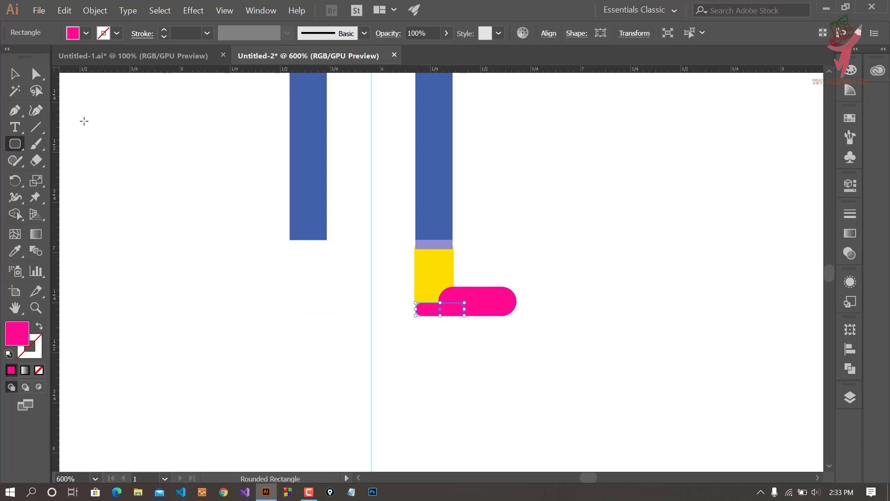
key(v)
click(503, 301)
drag(516, 301, 497, 301)
click(541, 292)
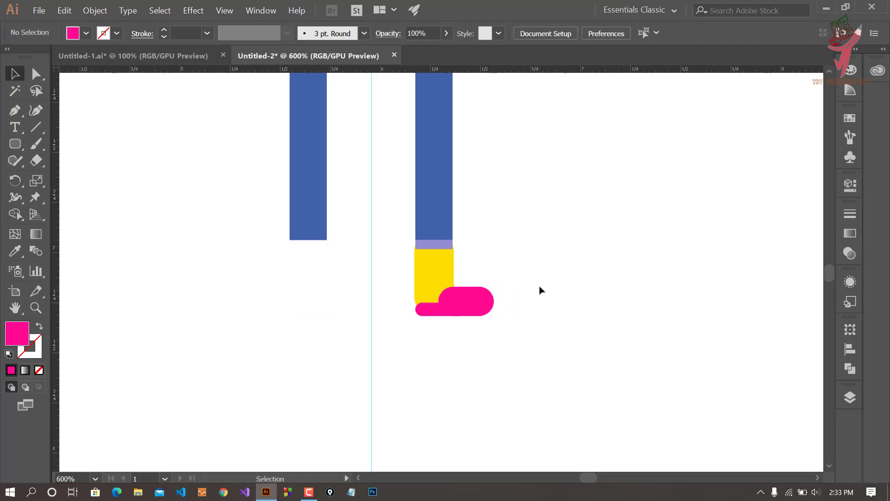
scroll(558, 306, down, 3)
scroll(528, 294, up, 4)
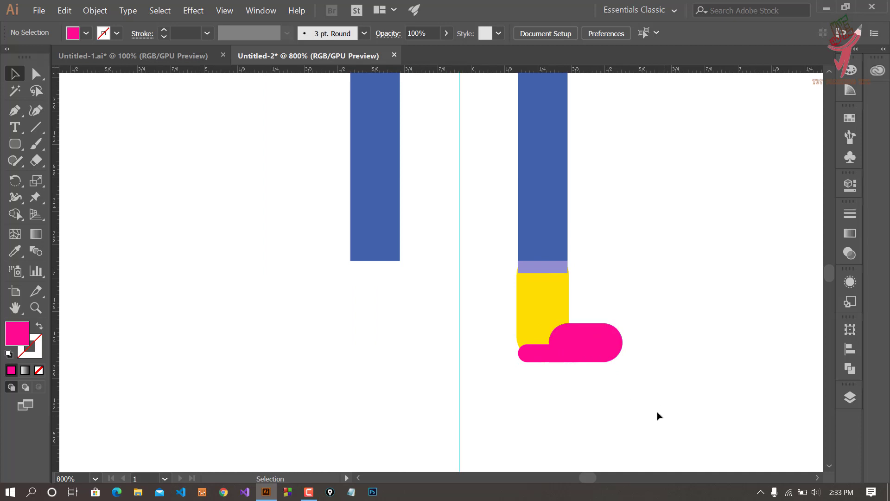
Step: Group the sock and shoe and fix their stacking order via Arrange
drag(510, 272, 508, 272)
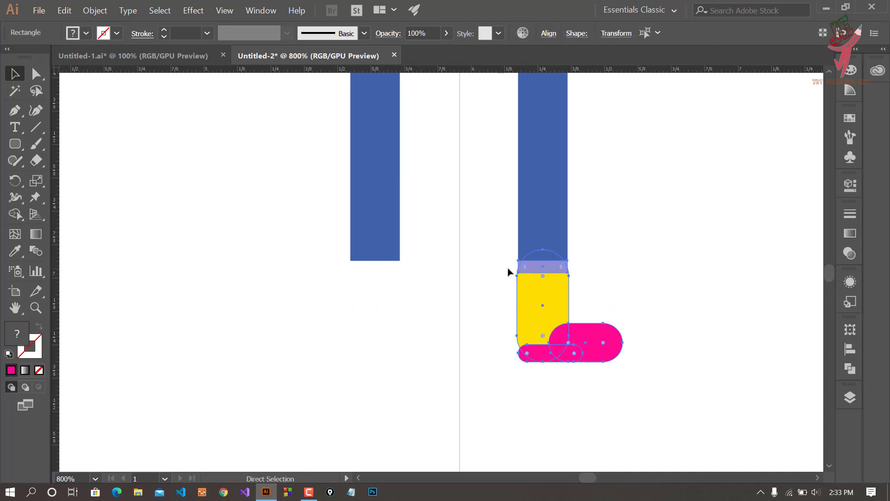
click(682, 285)
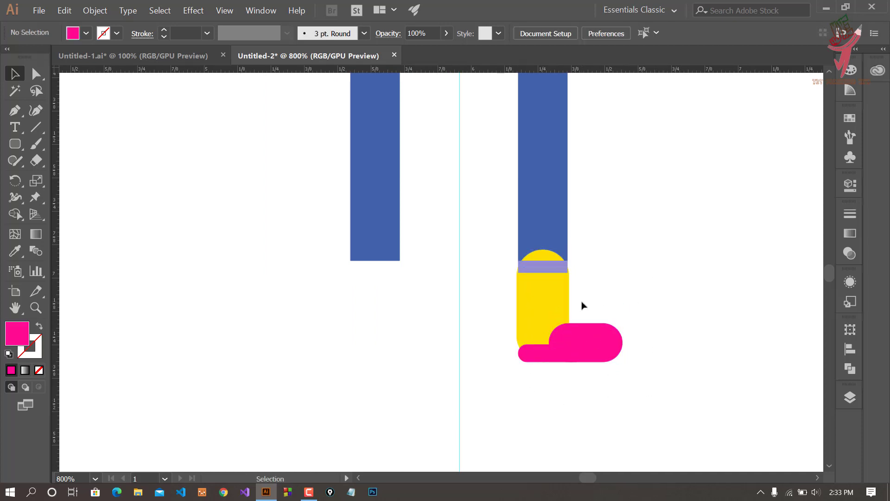
right_click(564, 310)
mouse_move(592, 415)
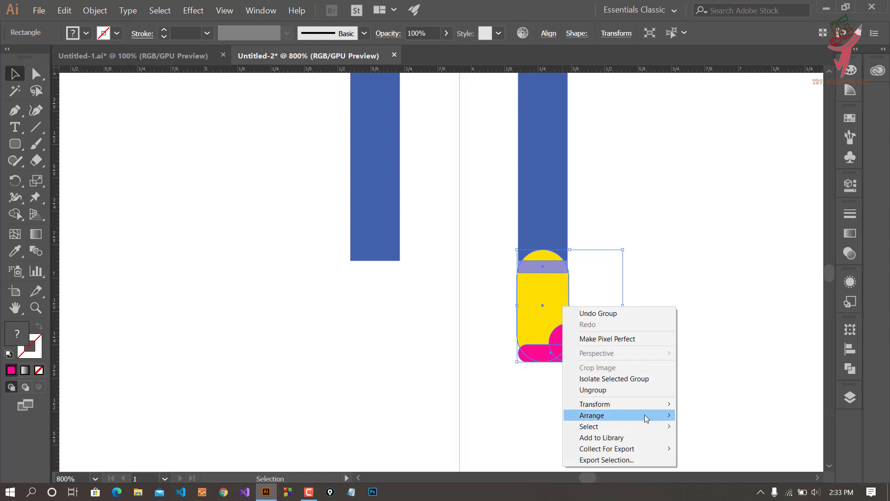
click(713, 448)
click(652, 356)
click(586, 331)
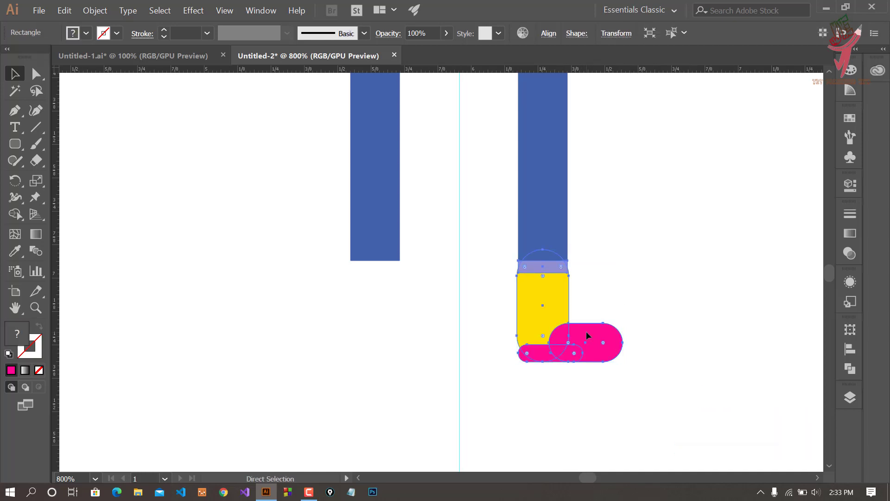
click(586, 331)
Step: Flip the sock-and-shoe group horizontally and drag it onto the left leg
click(850, 184)
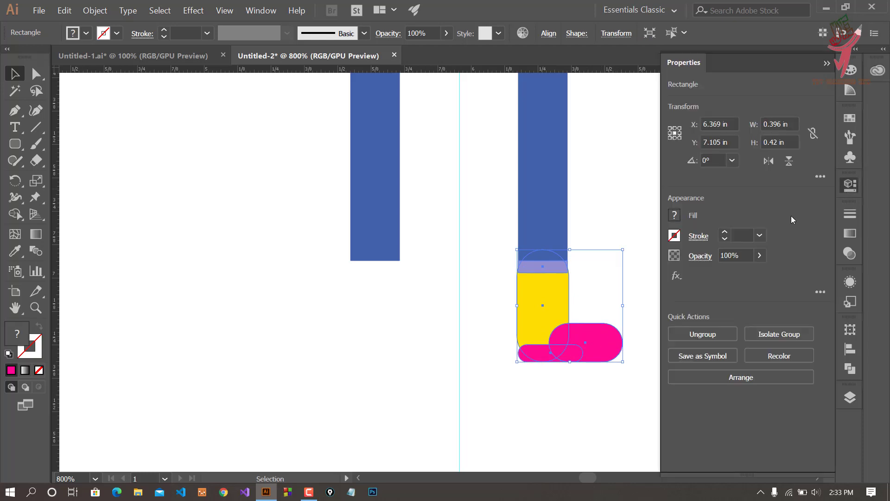
click(773, 161)
click(651, 306)
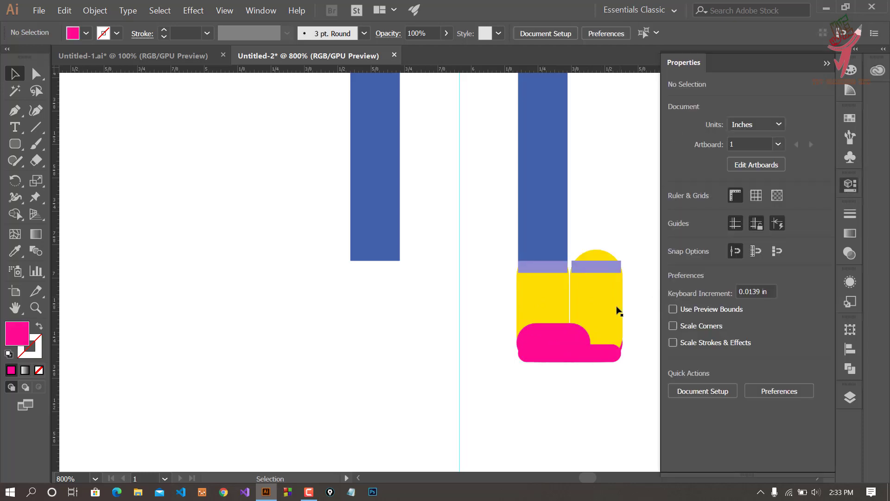
drag(593, 310, 385, 304)
click(446, 274)
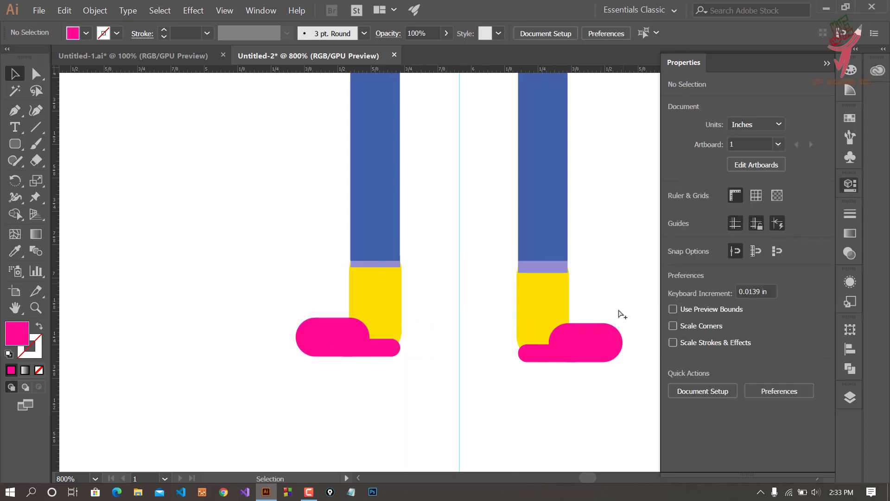
Step: Sample the pink of the reference's thigh band and pan toward the dress hem
alt+scroll(623, 315, down, 5)
scroll(611, 320, up, 2)
scroll(598, 324, up, 1)
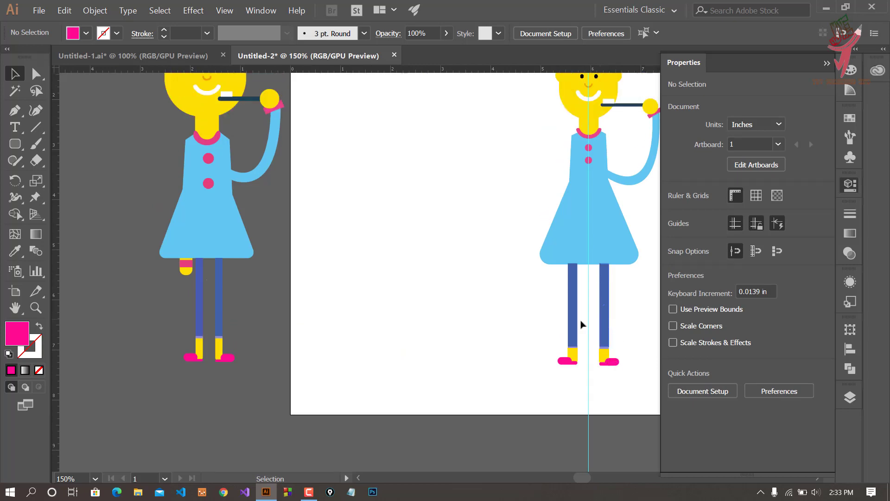
scroll(583, 324, up, 1)
click(182, 298)
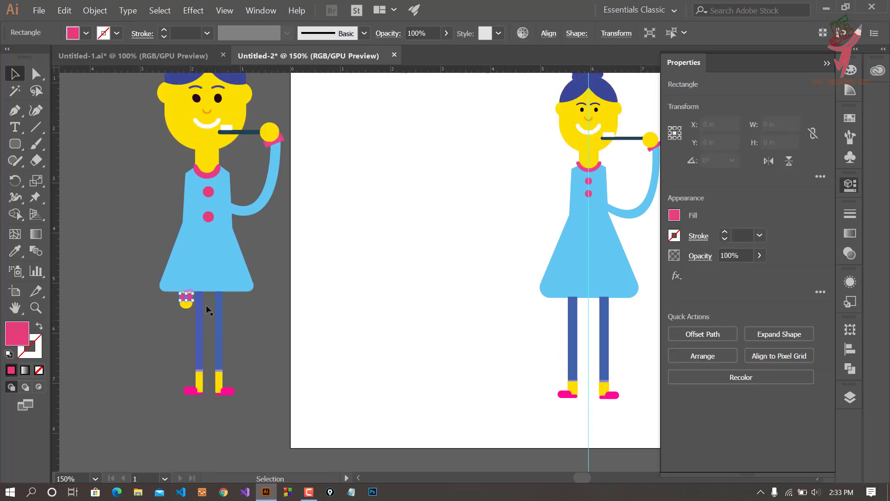
click(479, 314)
drag(568, 296, 449, 296)
alt+scroll(450, 296, up, 2)
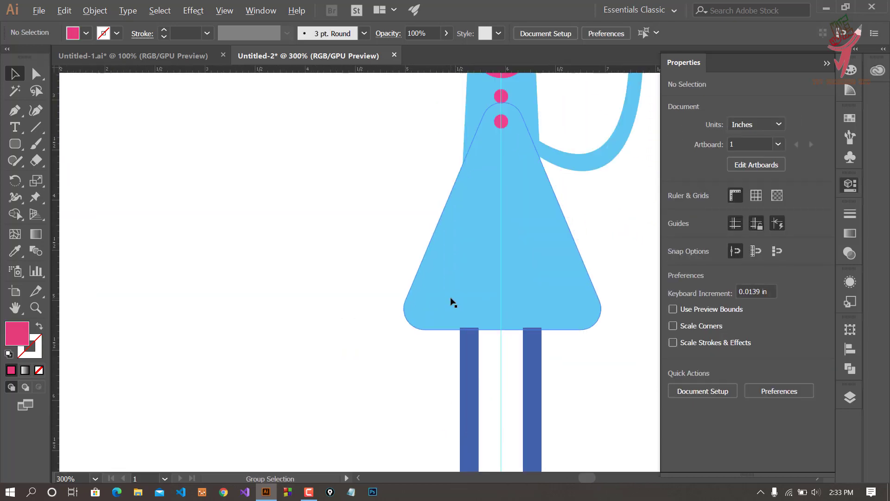
scroll(445, 297, up, 1)
scroll(442, 293, up, 1)
Step: Draw a small pink rounded bar and move it up against the dress hem beside the left leg
drag(20, 151, 48, 162)
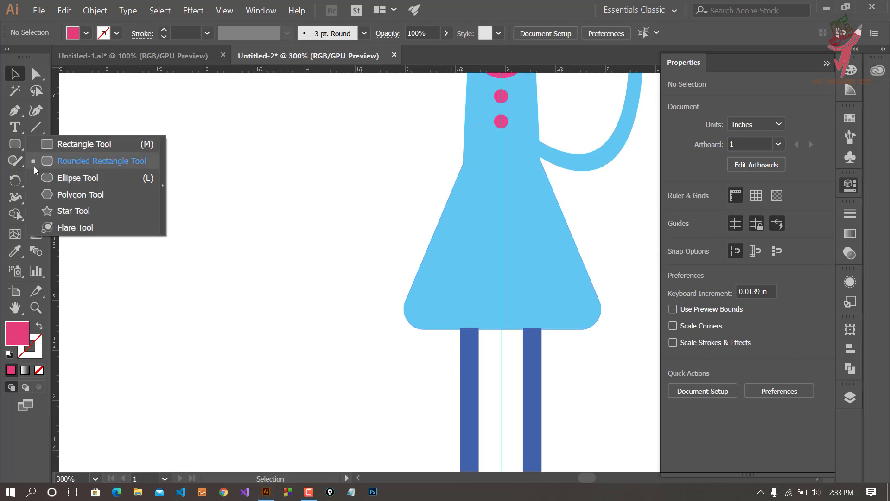
scroll(445, 332, down, 1)
scroll(444, 327, down, 1)
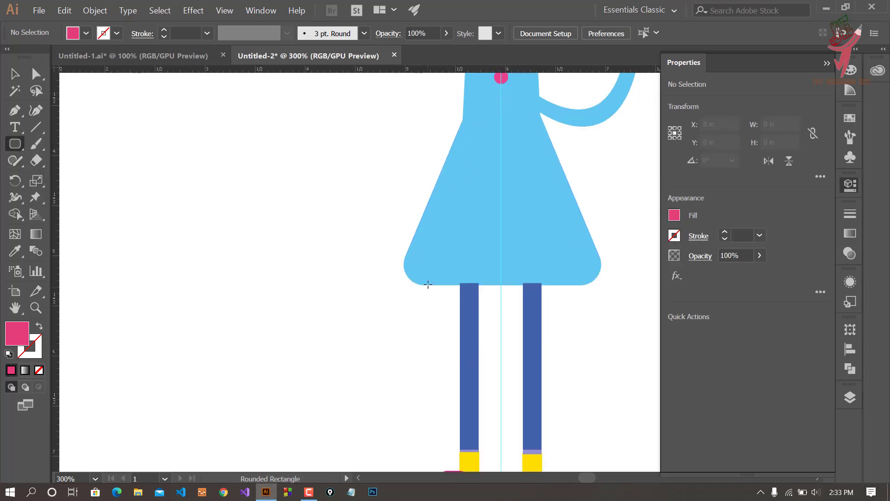
drag(441, 302, 449, 327)
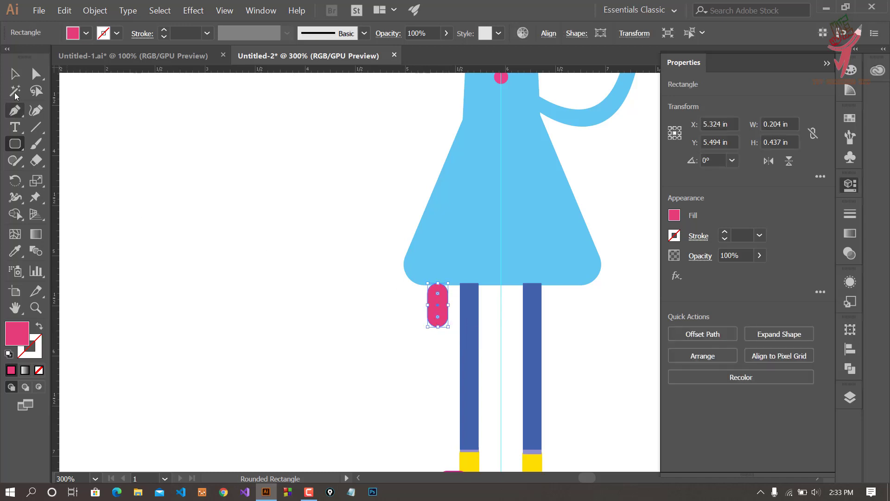
key(v)
scroll(250, 249, up, 2)
drag(354, 284, 192, 228)
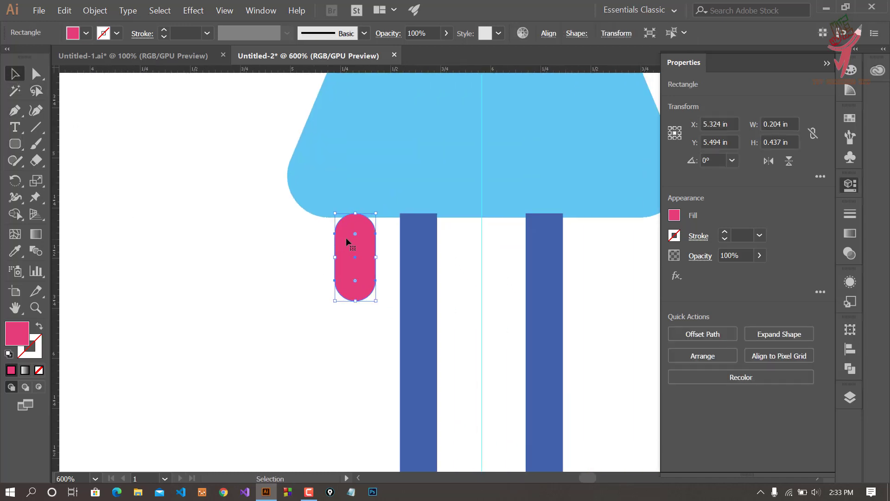
drag(346, 237, 355, 225)
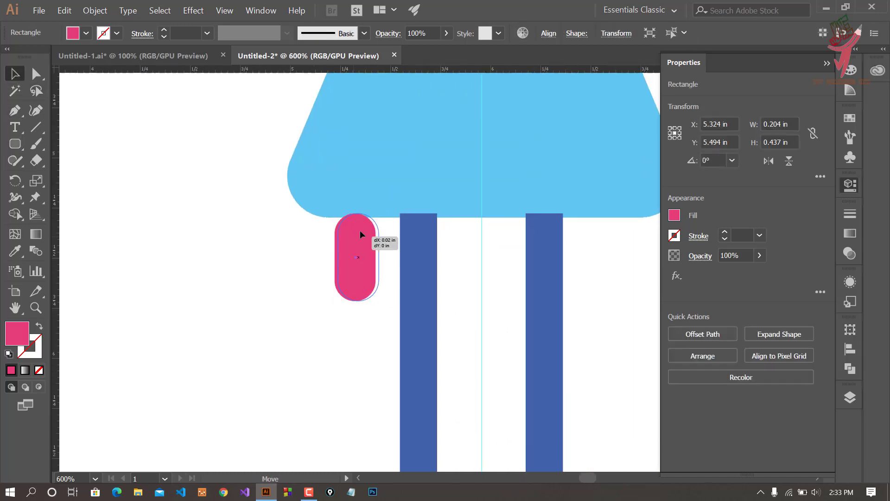
click(269, 292)
scroll(288, 308, down, 2)
Step: Send the pink bar behind the dress and pan to show both figures
right_click(340, 258)
mouse_move(370, 416)
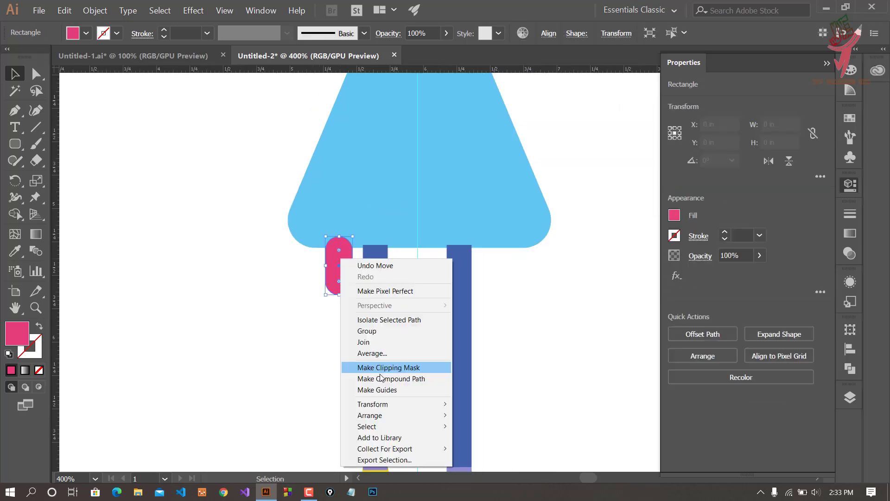
click(485, 449)
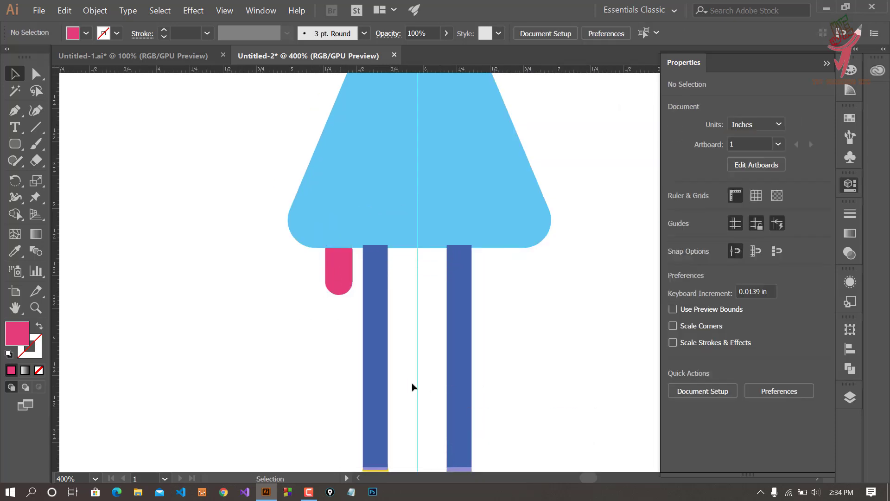
scroll(330, 348, down, 3)
mouse_move(515, 308)
mouse_down()
mouse_move(476, 308)
mouse_move(473, 300)
mouse_up()
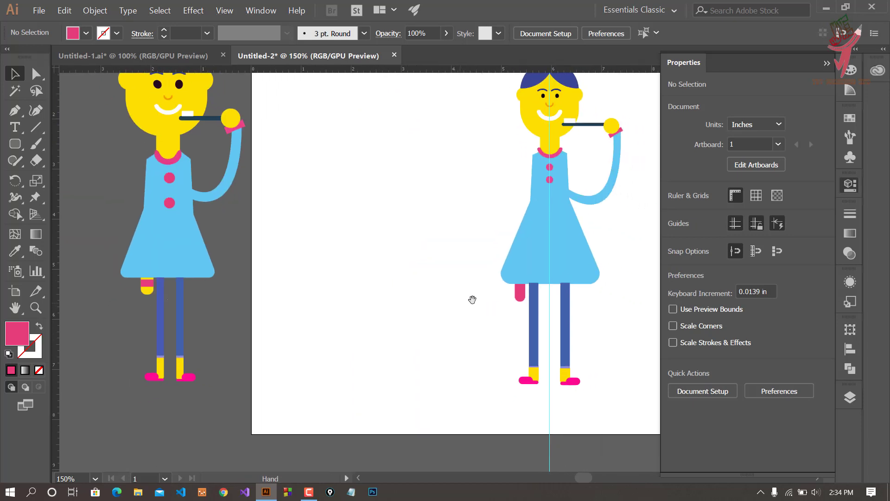
Step: Recolour the small pink shape yellow with the Eyedropper, then widen it slightly and shorten its bottom
click(16, 246)
click(544, 128)
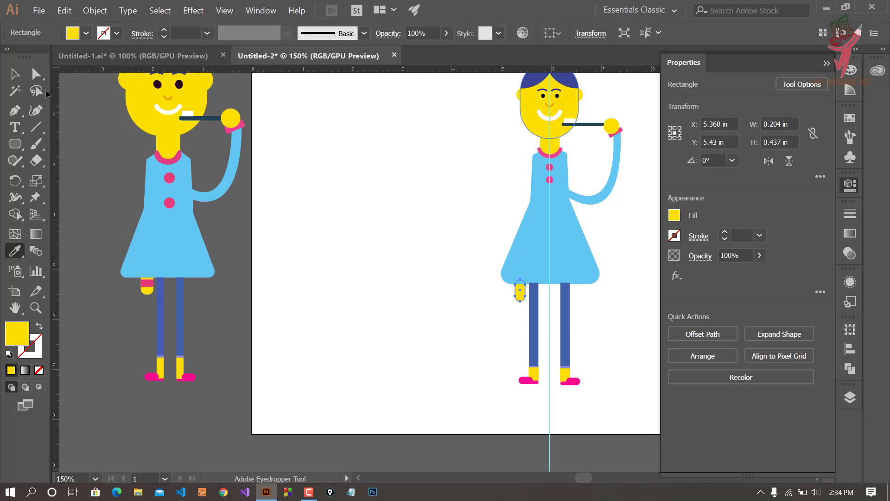
click(12, 74)
scroll(533, 325, up, 3)
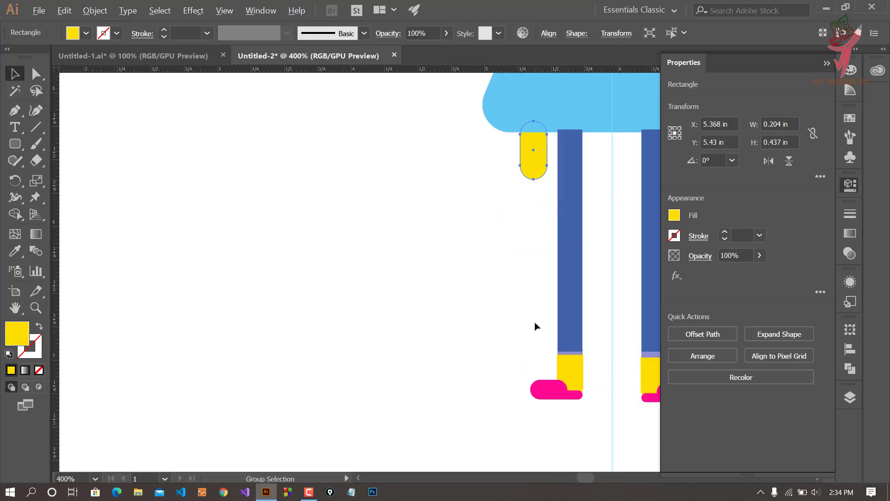
scroll(427, 382, up, 1)
scroll(445, 234, up, 3)
scroll(417, 274, up, 3)
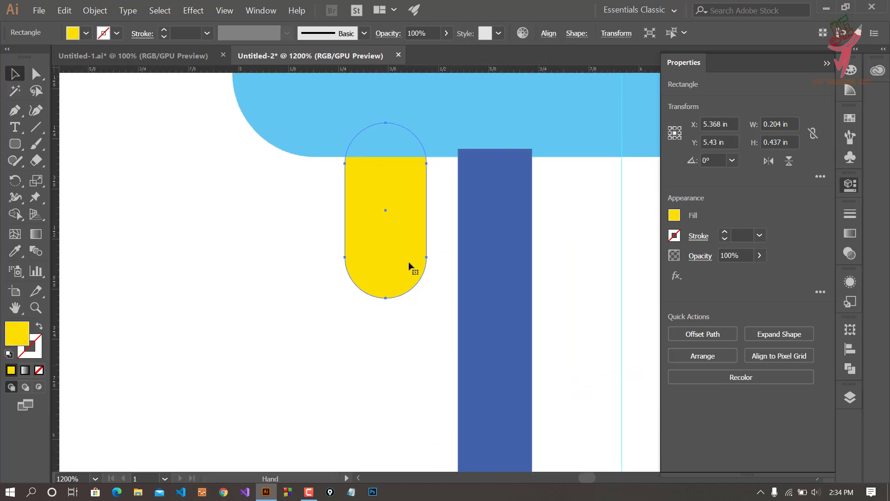
drag(428, 212, 433, 213)
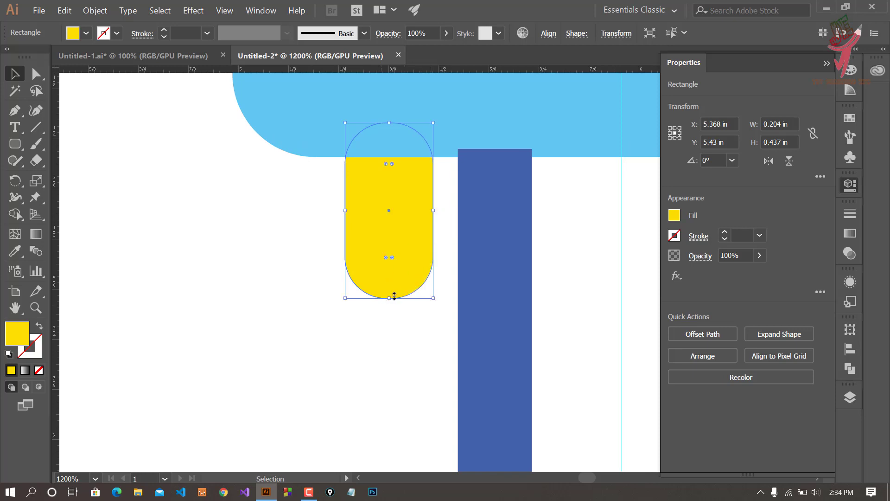
drag(391, 299, 394, 289)
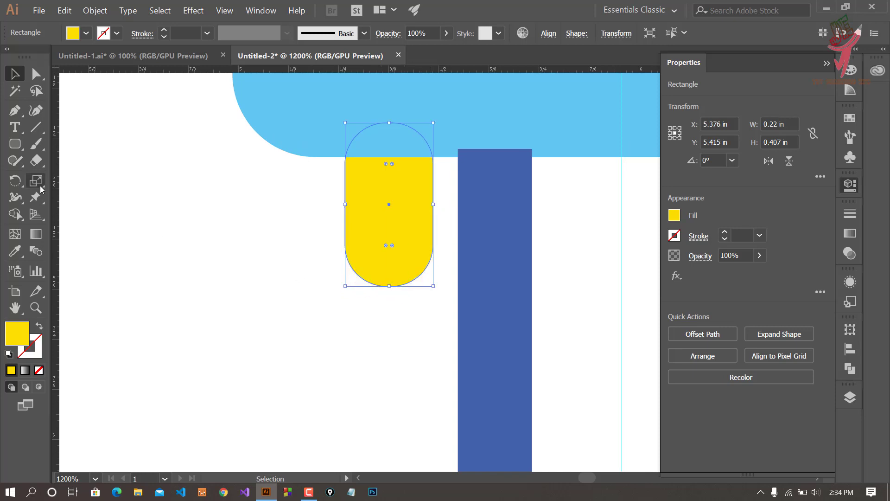
Step: Draw a rectangle across the yellow pill's top and give it the shoe's pink
drag(16, 147, 65, 145)
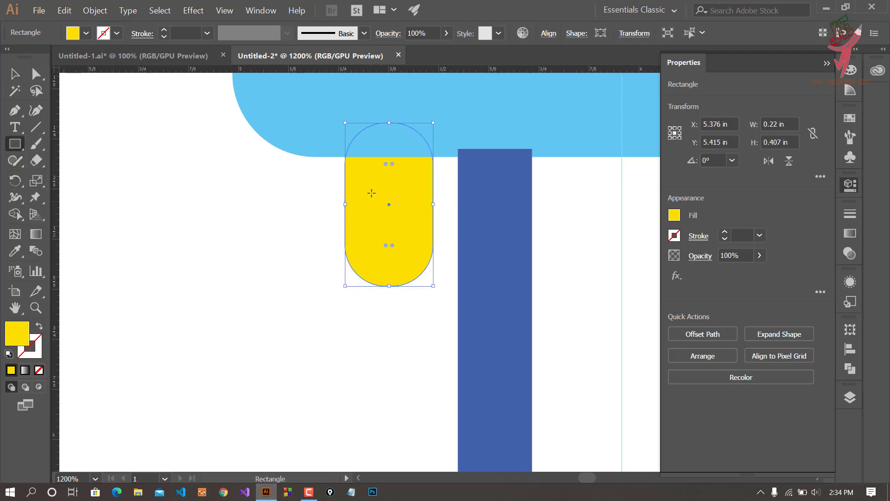
drag(345, 173, 434, 219)
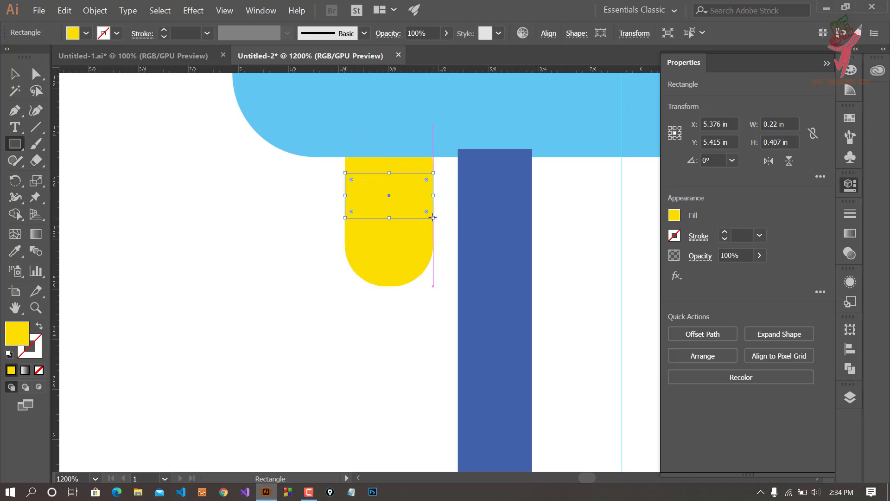
alt+scroll(433, 218, down, 5)
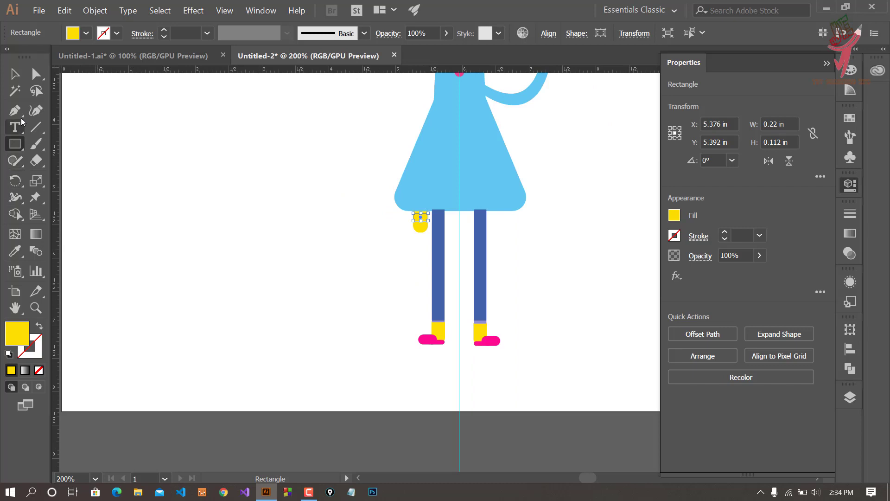
click(21, 251)
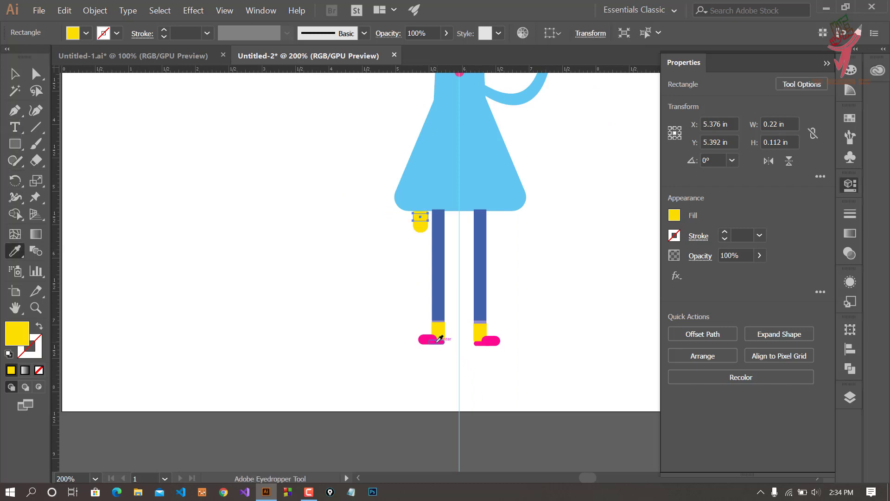
click(15, 74)
click(188, 225)
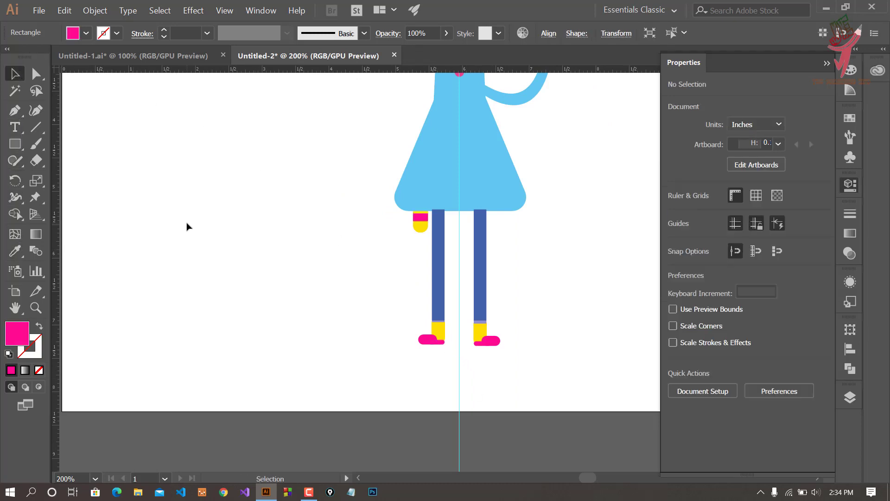
Step: Shorten the raised foot's yellow pill slightly by dragging its bottom edge up
scroll(388, 315, up, 3)
alt+scroll(388, 315, down, 3)
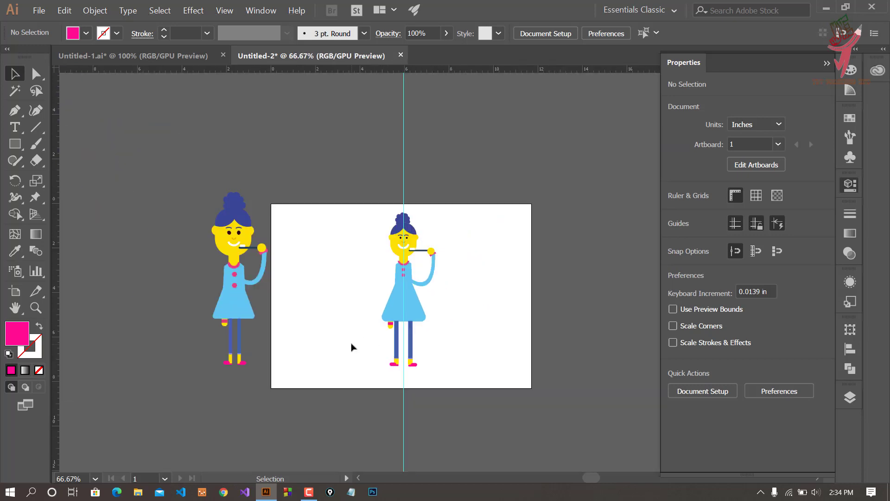
alt+scroll(351, 346, up, 5)
alt+scroll(205, 377, up, 2)
click(497, 260)
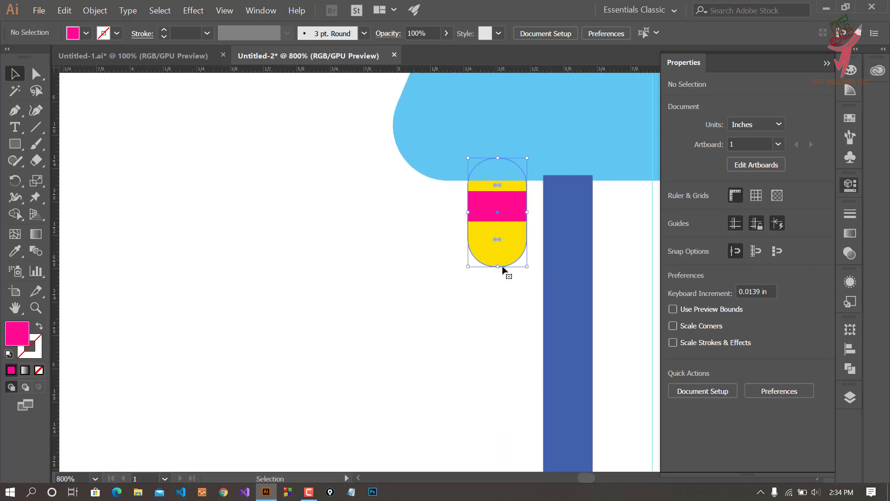
mouse_move(498, 267)
mouse_down()
mouse_move(498, 250)
mouse_move(499, 259)
mouse_up()
click(464, 320)
click(505, 246)
click(451, 302)
Step: Drag the vertical guide back onto the ruler to remove it from the figure
alt+scroll(448, 324, down, 4)
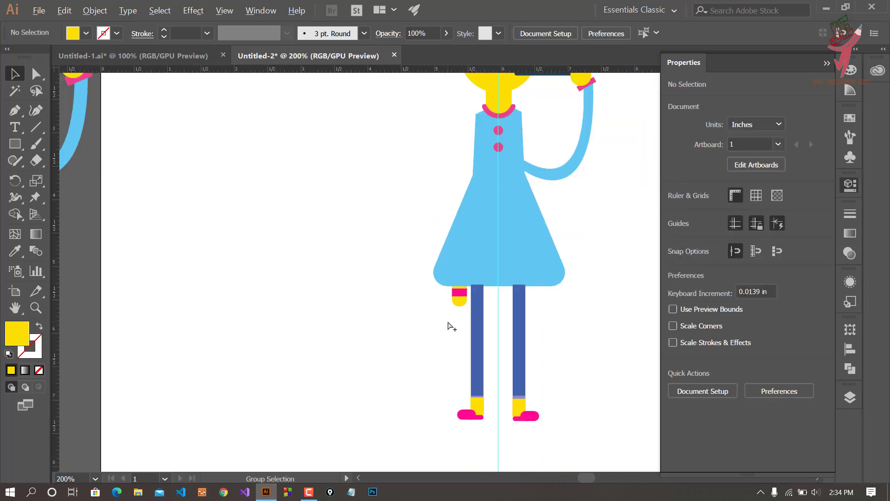
alt+scroll(448, 327, down, 2)
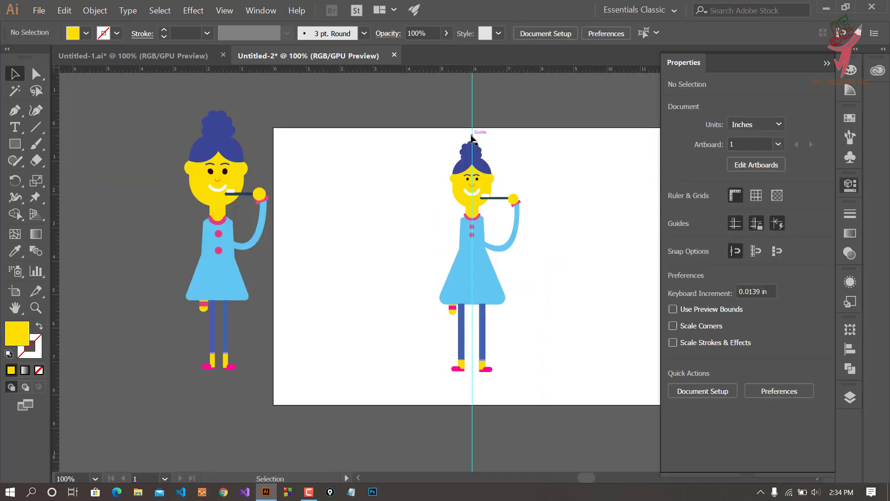
drag(472, 138, 54, 160)
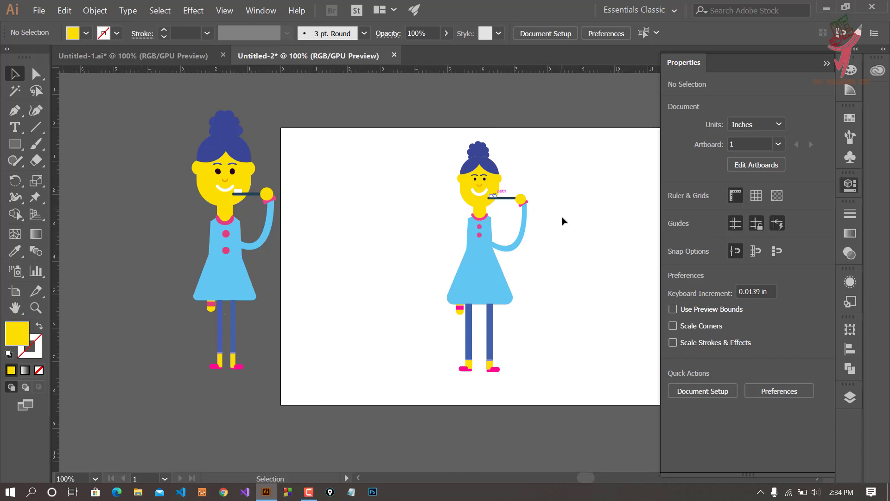
alt+scroll(554, 271, up, 1)
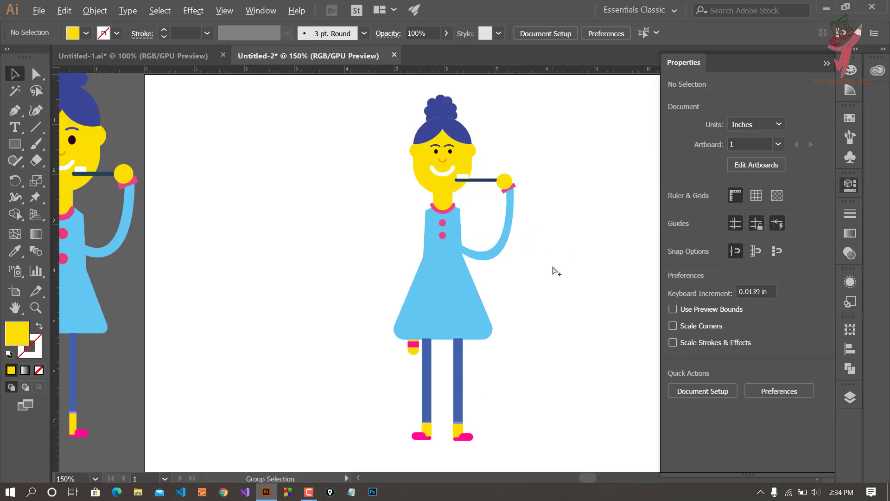
scroll(554, 270, up, 1)
alt+scroll(554, 270, up, 1)
alt+scroll(554, 270, down, 1)
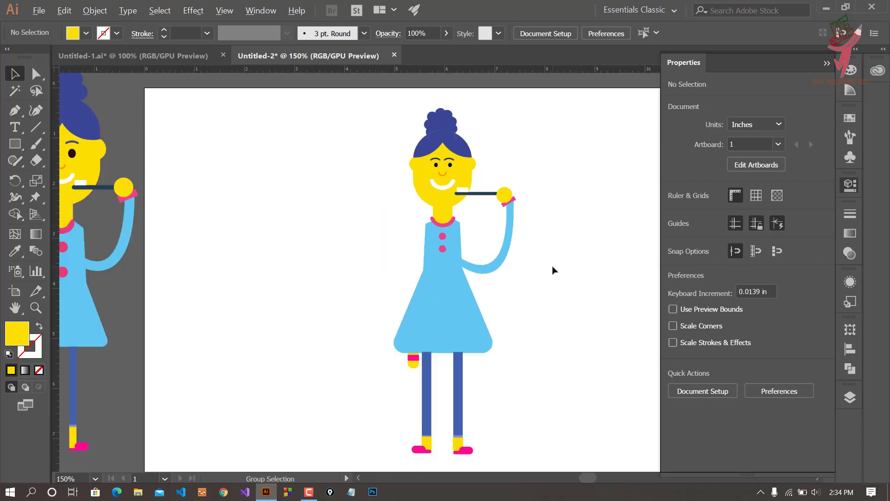
alt+scroll(554, 270, down, 2)
Step: Delete the reference girl beside the artboard, including her leftover hand circle and feet
click(349, 319)
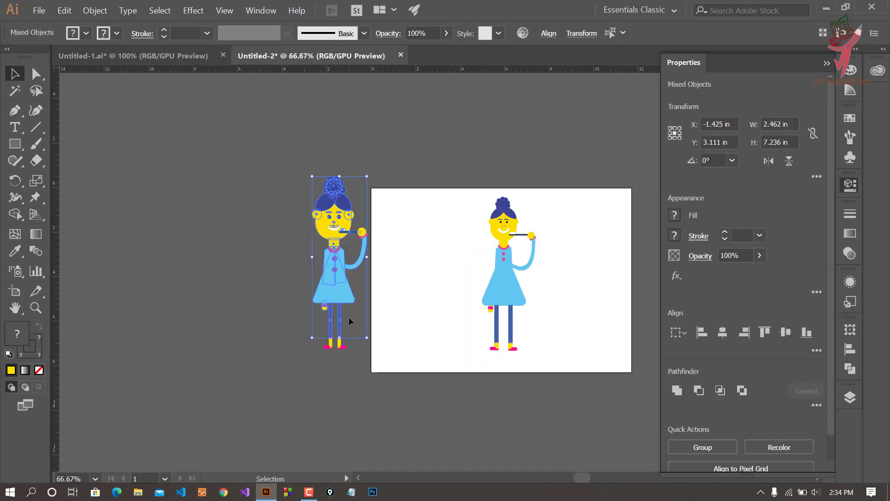
key(Delete)
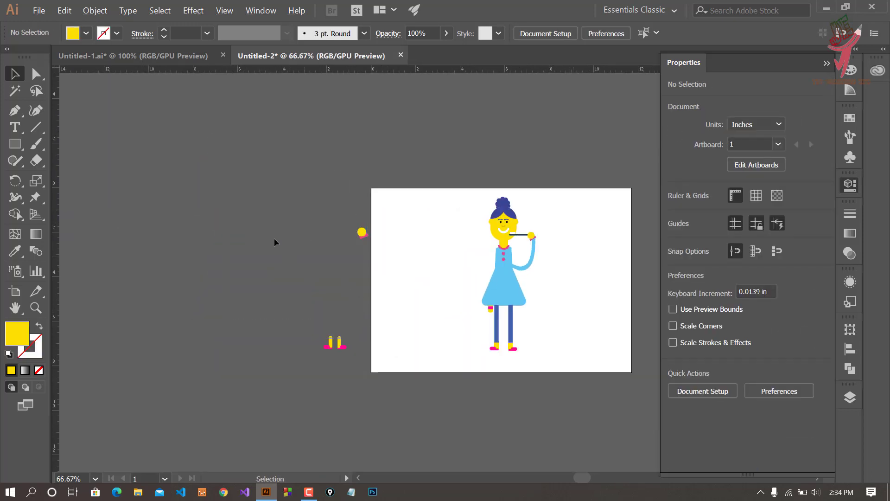
drag(362, 382, 362, 382)
key(Delete)
Step: Marquee-select every part of the finished girl and group them with Ctrl+G
alt+scroll(570, 351, up, 2)
scroll(511, 301, up, 3)
scroll(410, 295, right, 1)
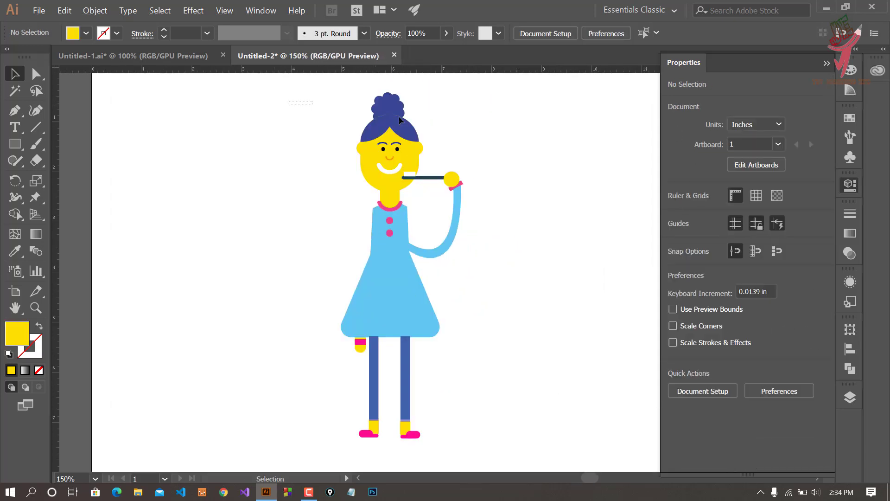
drag(288, 101, 484, 456)
alt+scroll(487, 437, down, 3)
key(ctrl+g)
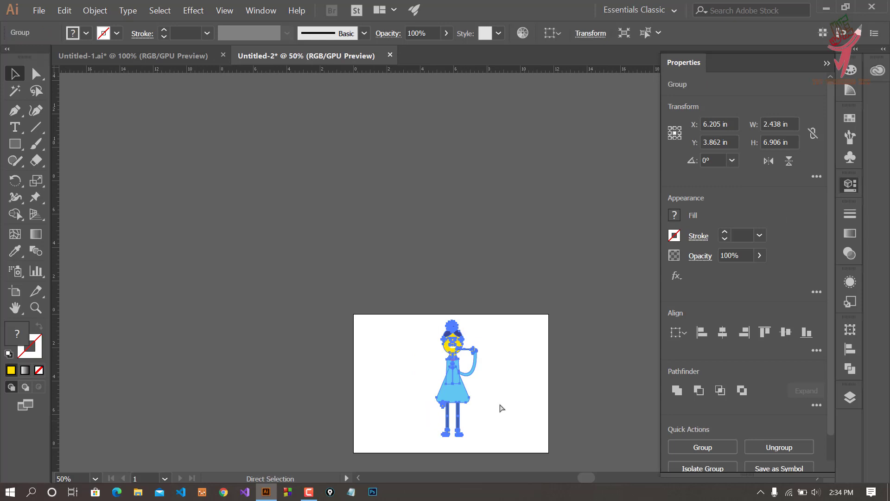
click(507, 369)
Step: Move the grouped girl to sit just left of the artboard centre
alt+scroll(480, 358, up, 3)
scroll(483, 328, down, 1)
scroll(485, 330, down, 2)
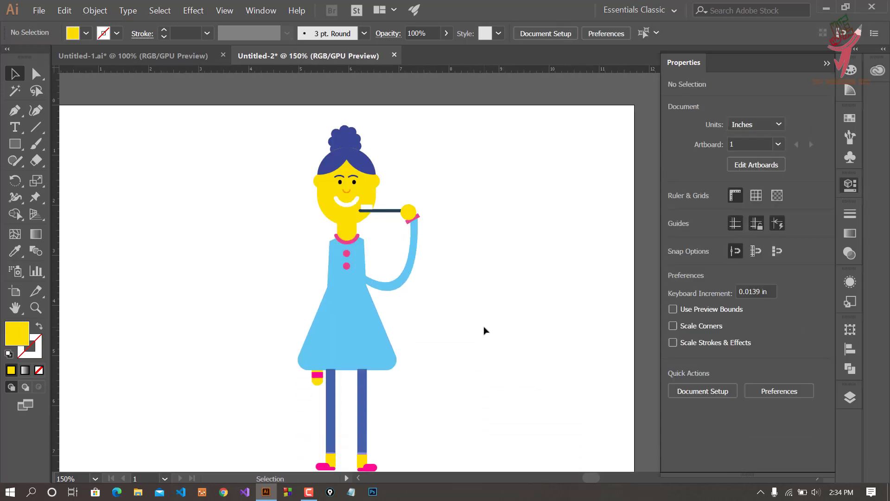
alt+scroll(484, 330, down, 1)
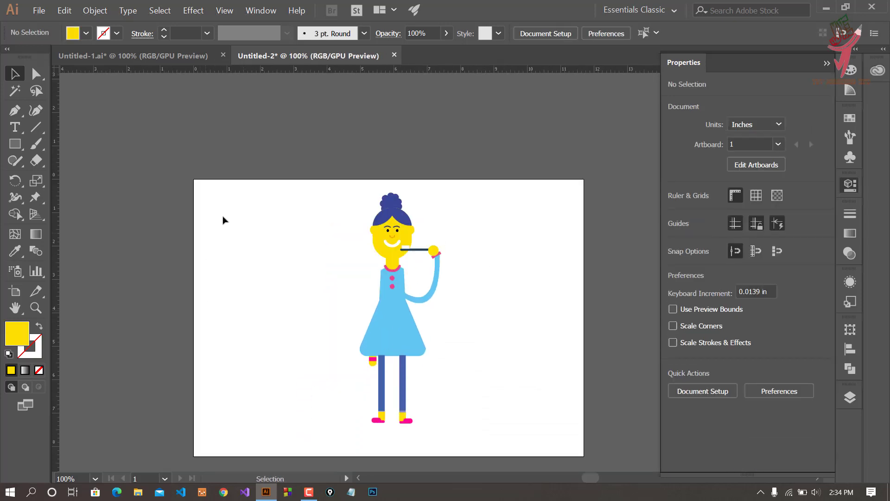
drag(388, 243, 268, 247)
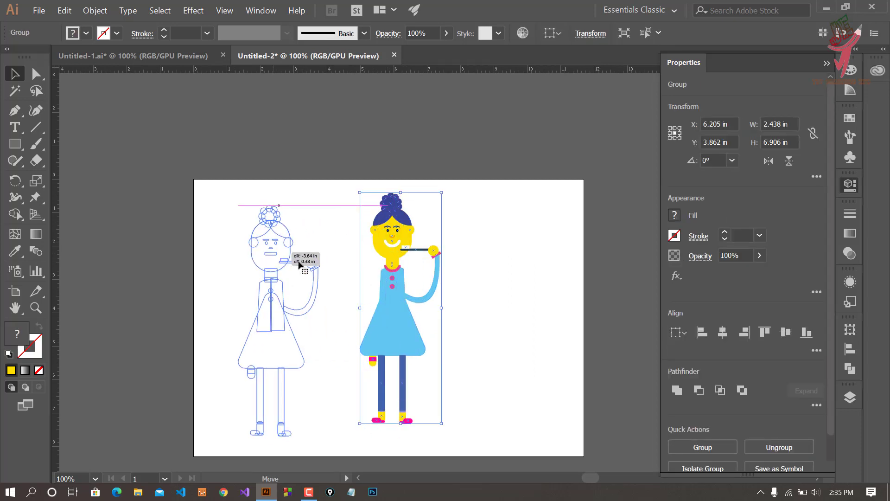
mouse_move(371, 258)
mouse_down()
mouse_move(517, 255)
mouse_move(448, 310)
mouse_up()
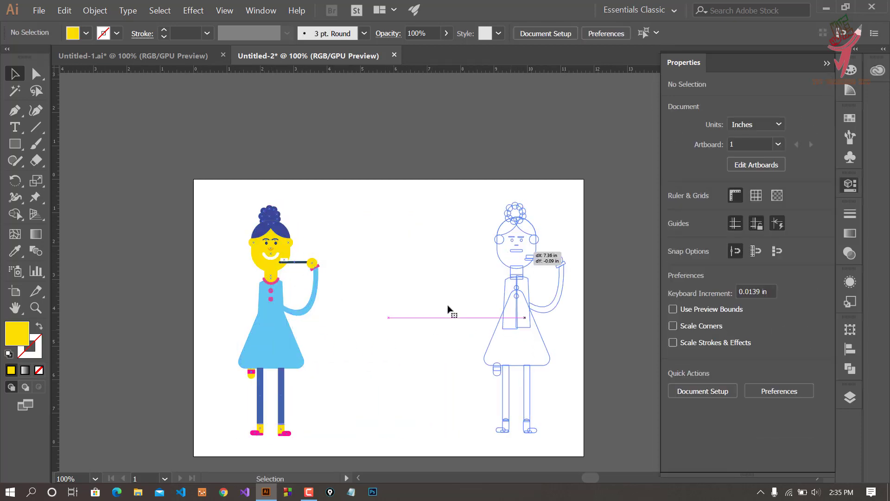
drag(507, 325, 507, 325)
drag(520, 271, 324, 255)
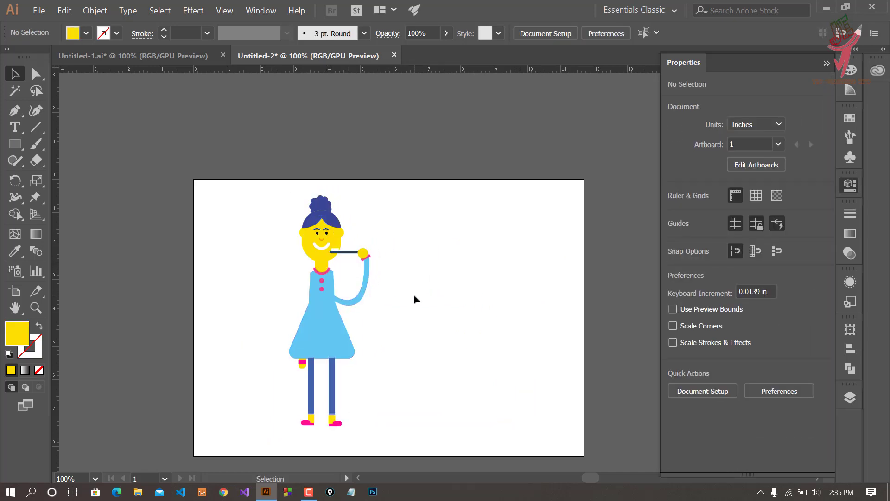